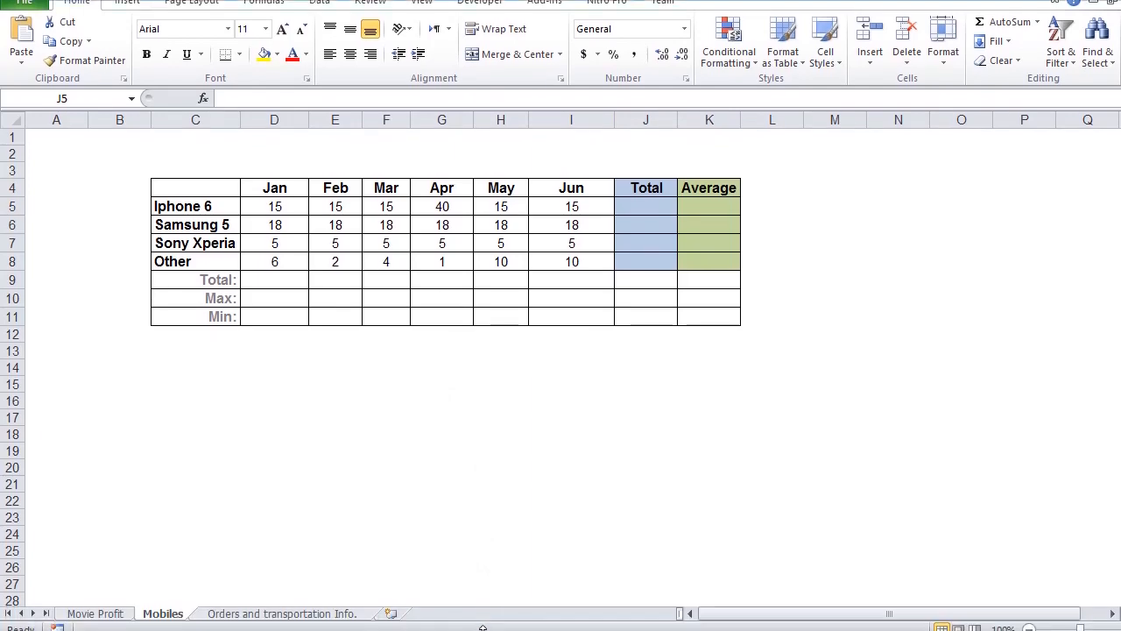
Step: View the Movie Profit sheet and return to the Mobiles sheet
{"action": "left_click", "coordinate": [101, 614]}
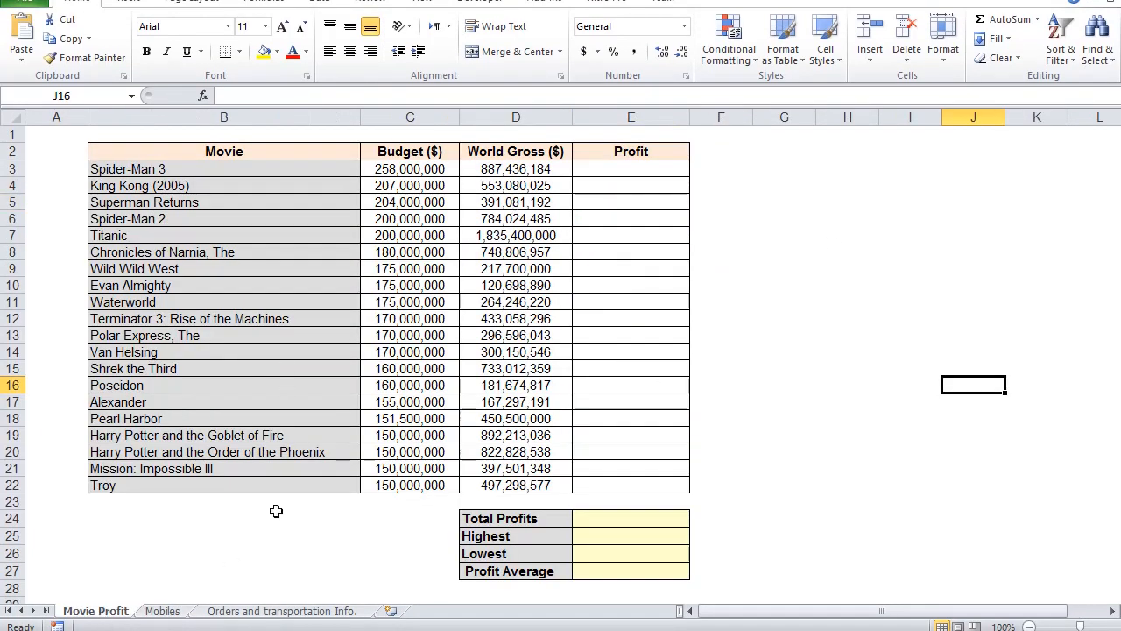
{"action": "left_click", "coordinate": [173, 611]}
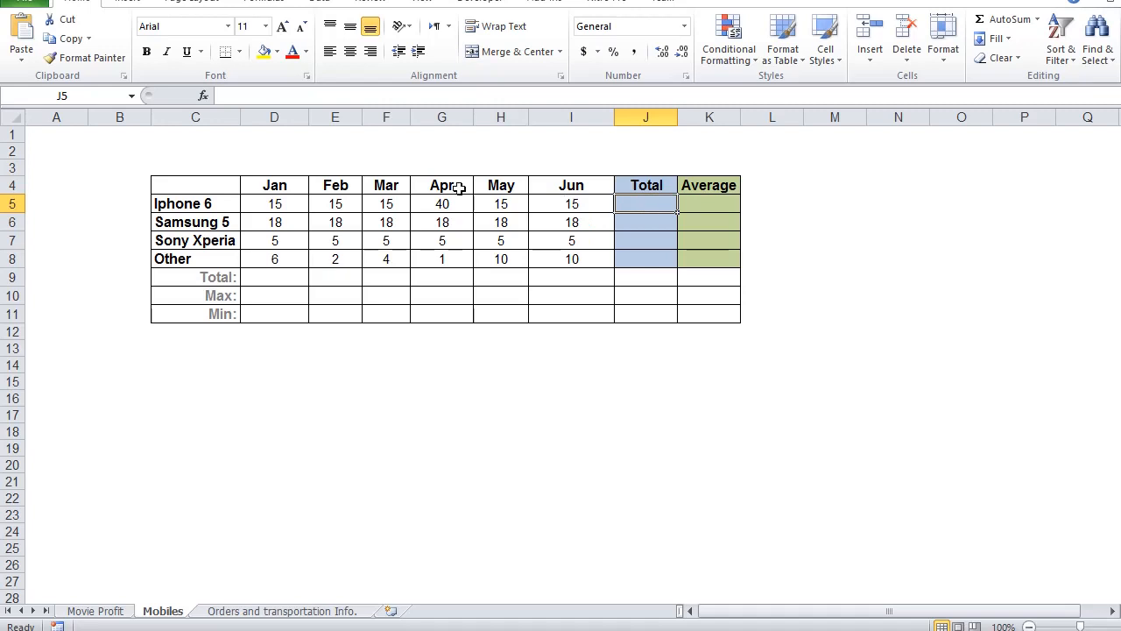
Step: Insert a SUM function for D5:I5 in the Iphone 6 Total cell, J5
{"action": "left_click", "coordinate": [203, 96]}
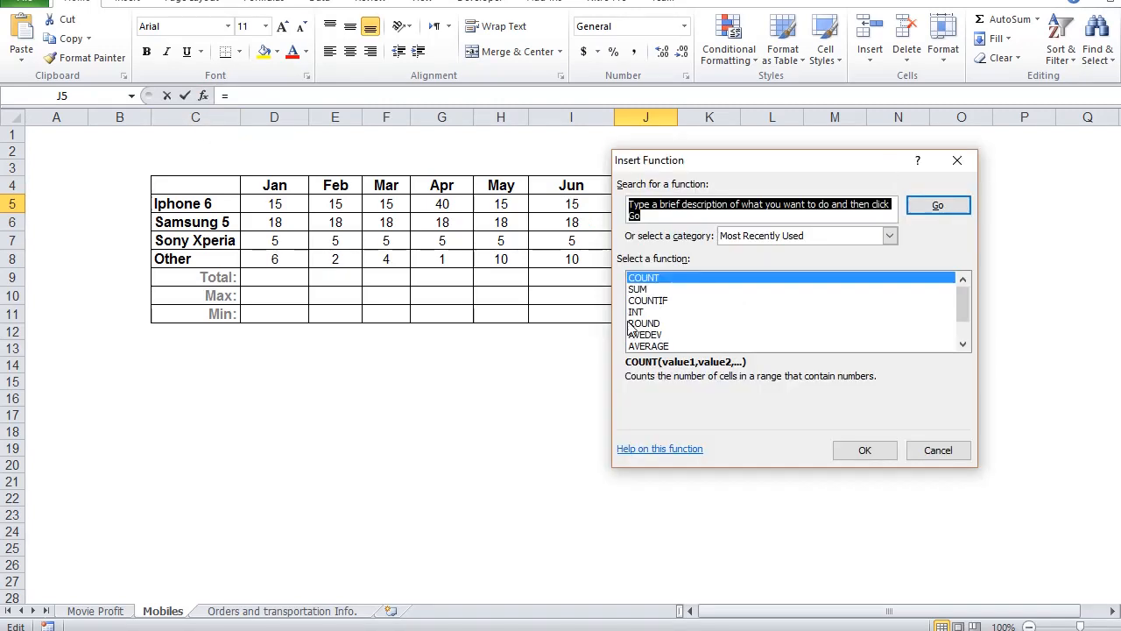
{"action": "left_click", "coordinate": [653, 290]}
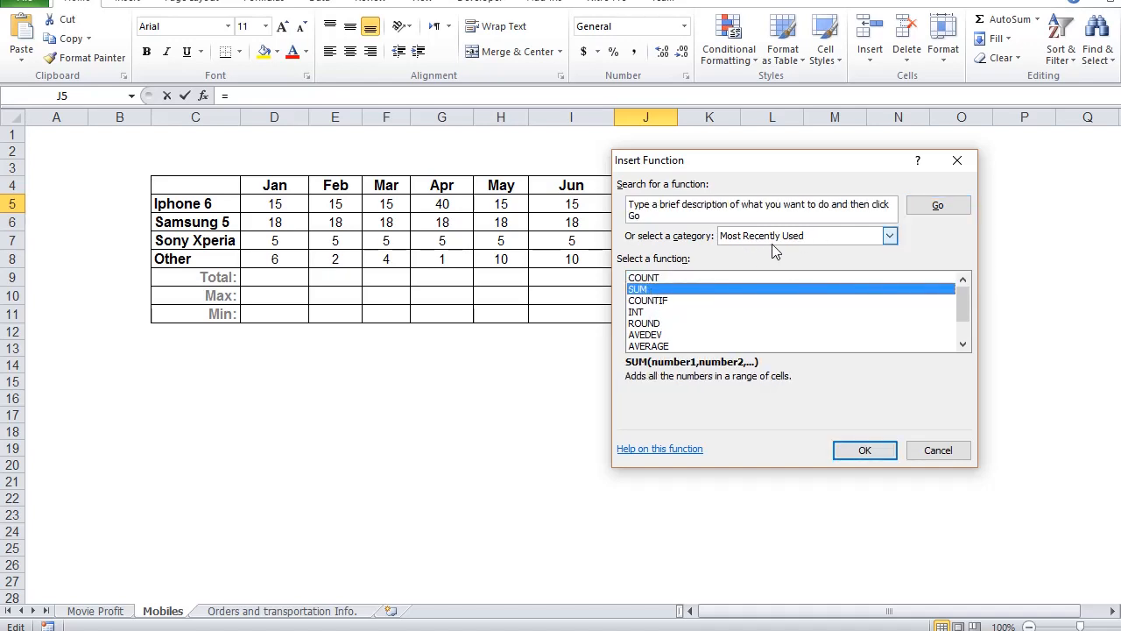
{"action": "left_click", "coordinate": [865, 449]}
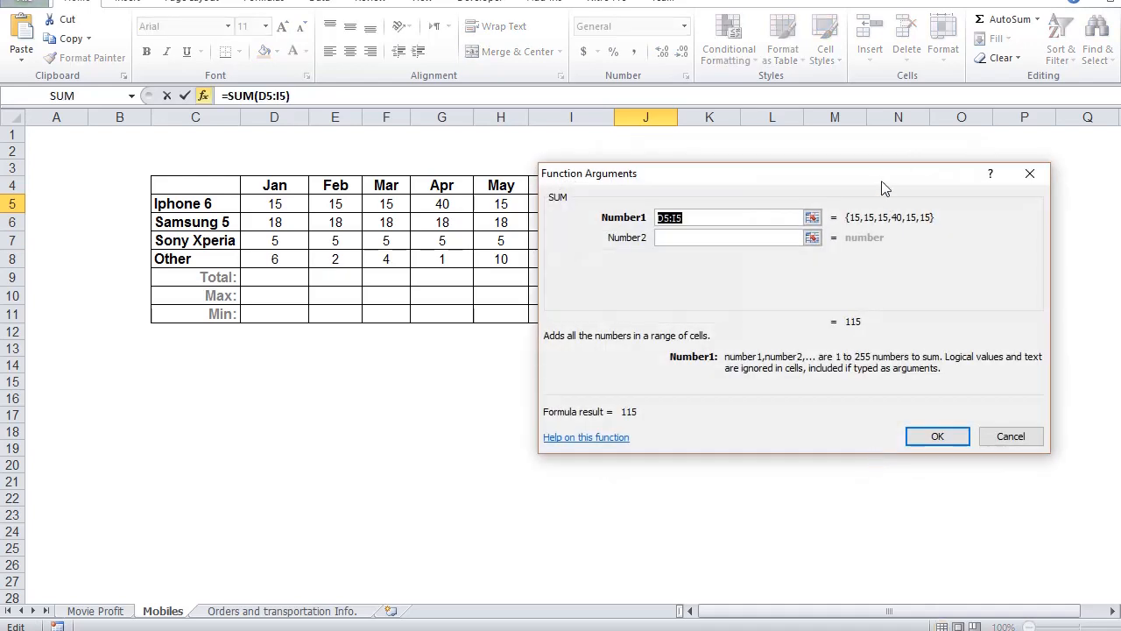
{"action": "left_click_drag", "start_coordinate": [883, 188], "coordinate": [974, 259]}
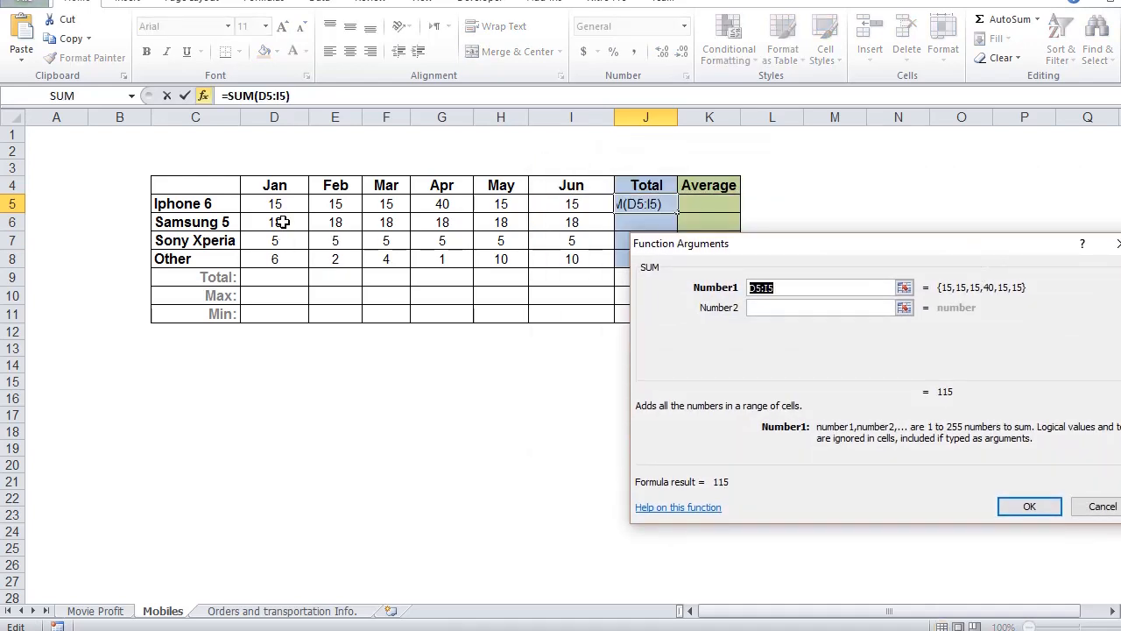
{"action": "left_click_drag", "start_coordinate": [279, 203], "coordinate": [573, 204]}
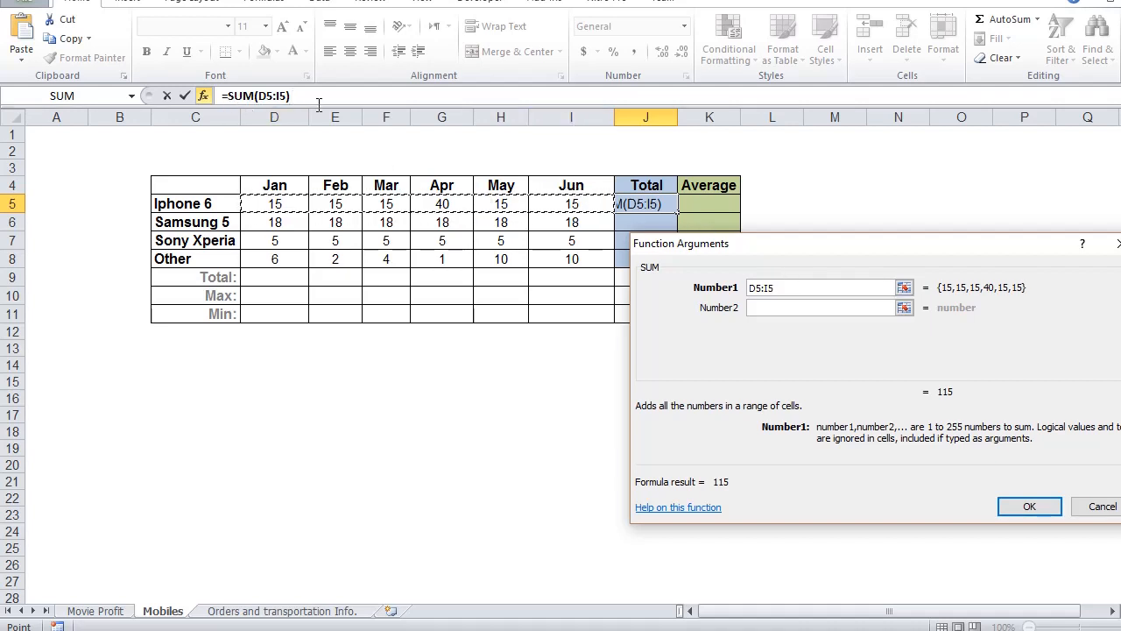
{"action": "left_click", "coordinate": [815, 286]}
{"action": "left_click", "coordinate": [1030, 506]}
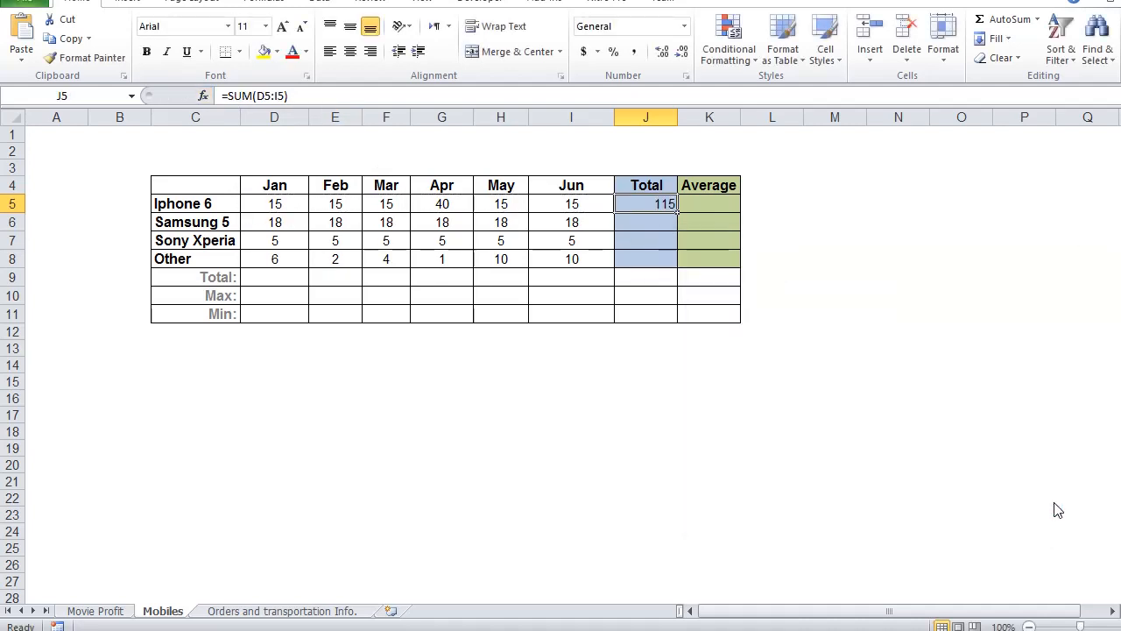
Step: Center the contents of column J and fill the Iphone 6 Total formula down to J8
{"action": "left_click", "coordinate": [644, 116]}
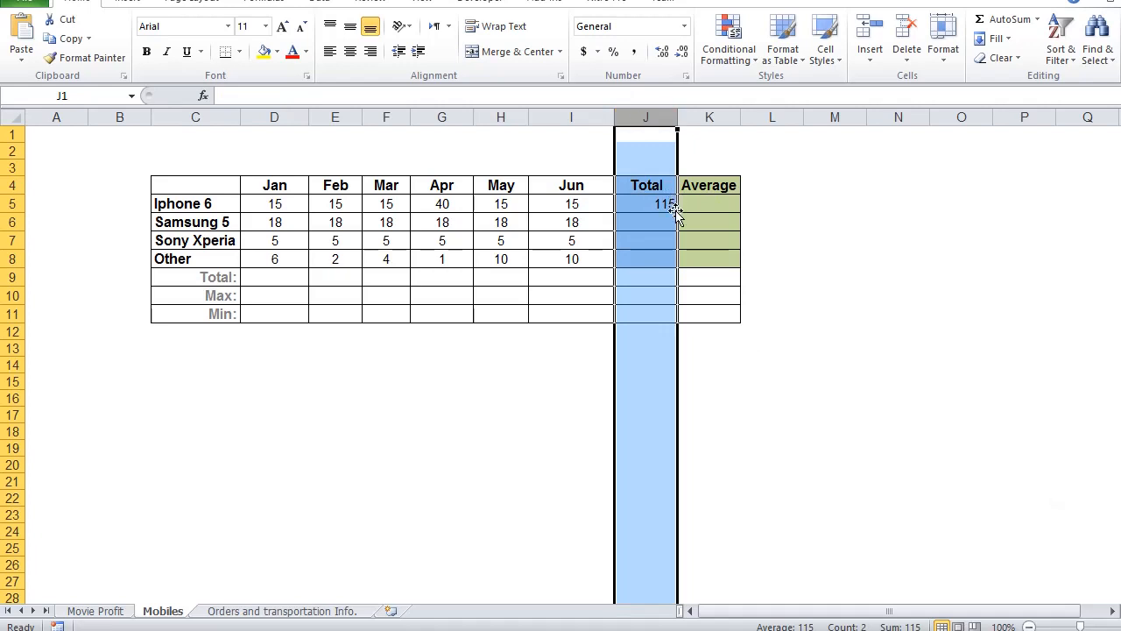
{"action": "left_click", "coordinate": [349, 55]}
{"action": "left_click", "coordinate": [772, 204]}
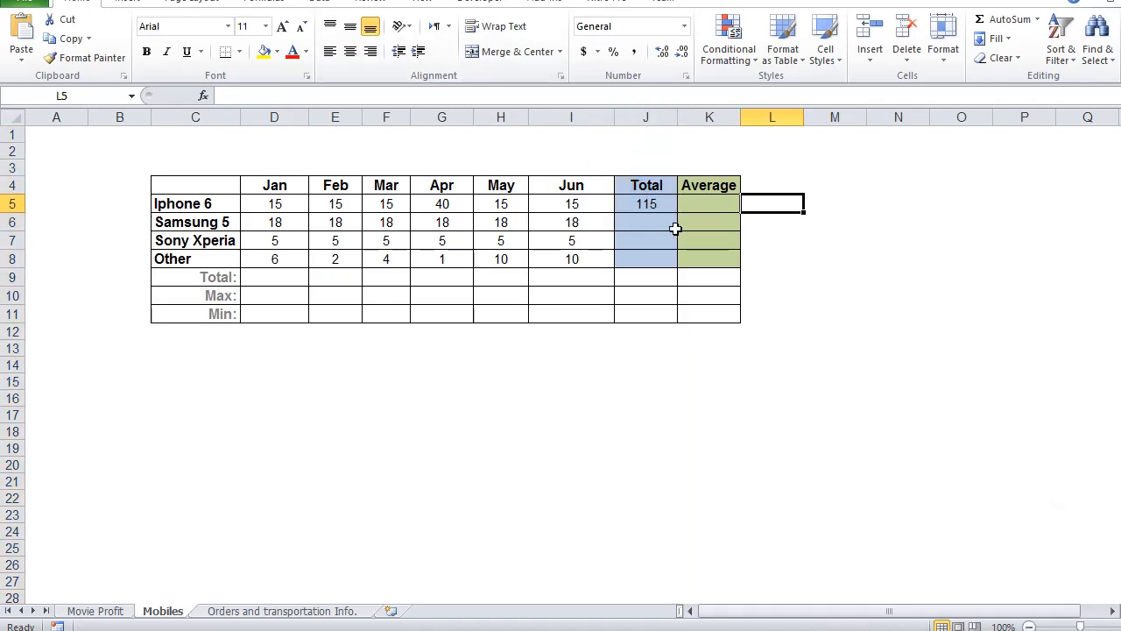
{"action": "left_click", "coordinate": [668, 203]}
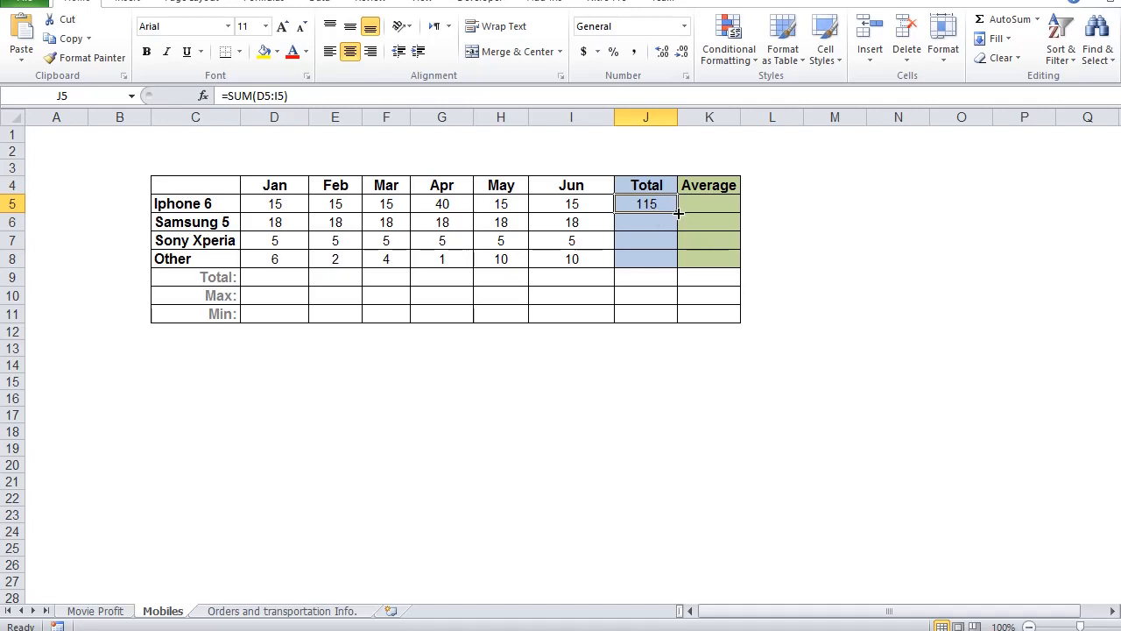
{"action": "left_click_drag", "start_coordinate": [677, 213], "coordinate": [673, 263]}
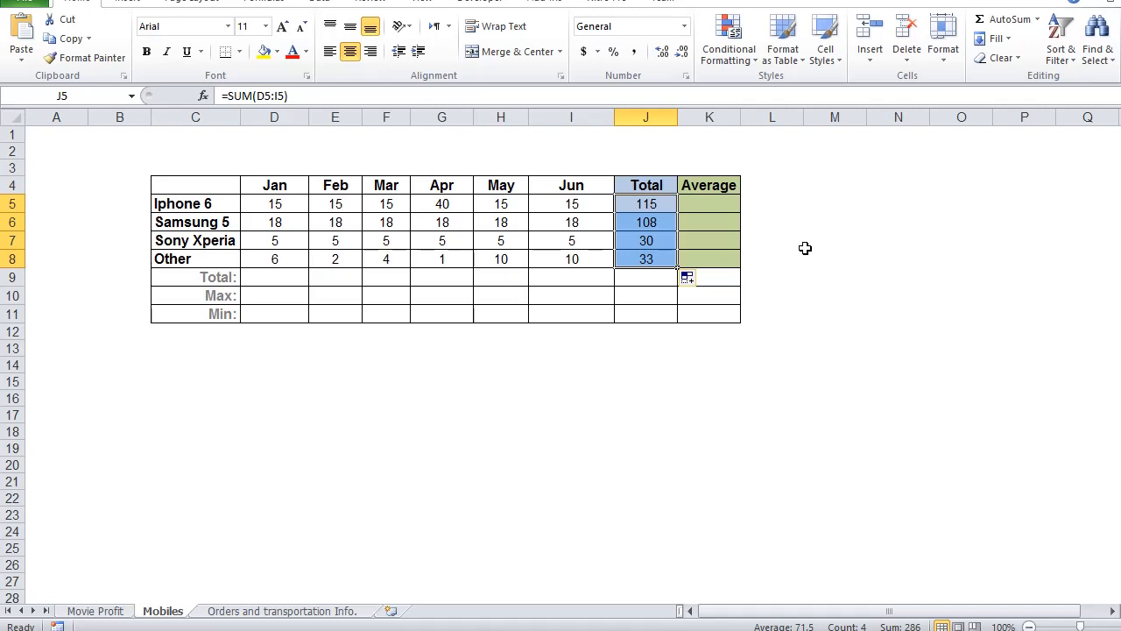
Step: Examine the cell ranges used by the copied Total formulas for Sony Xperia and Samsung 5
{"action": "double_click", "coordinate": [667, 243]}
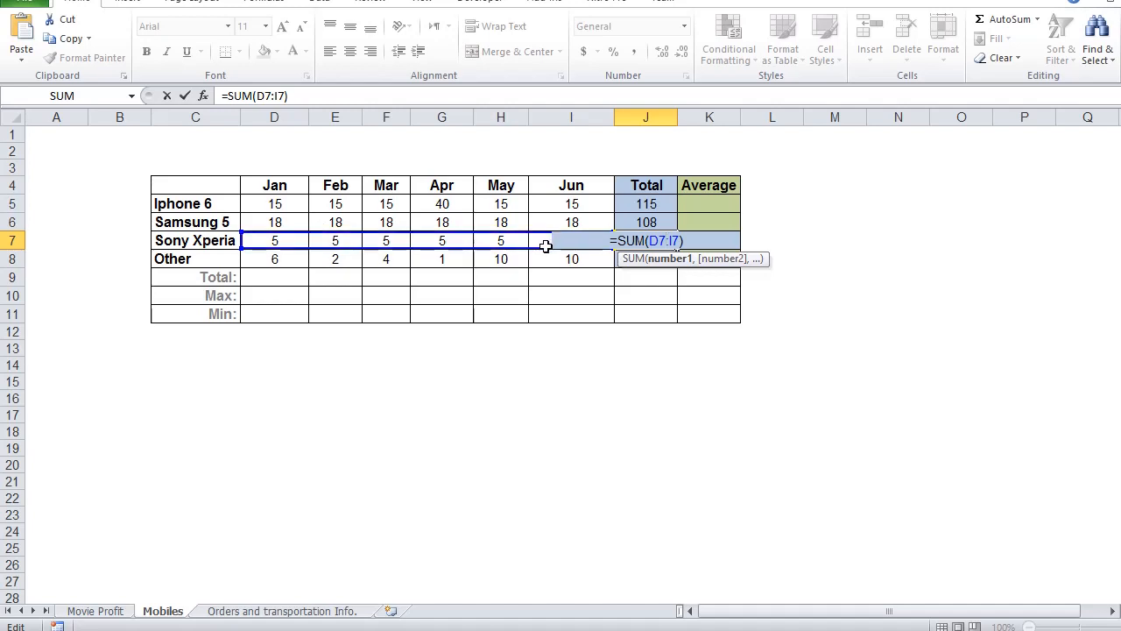
{"action": "double_click", "coordinate": [667, 221]}
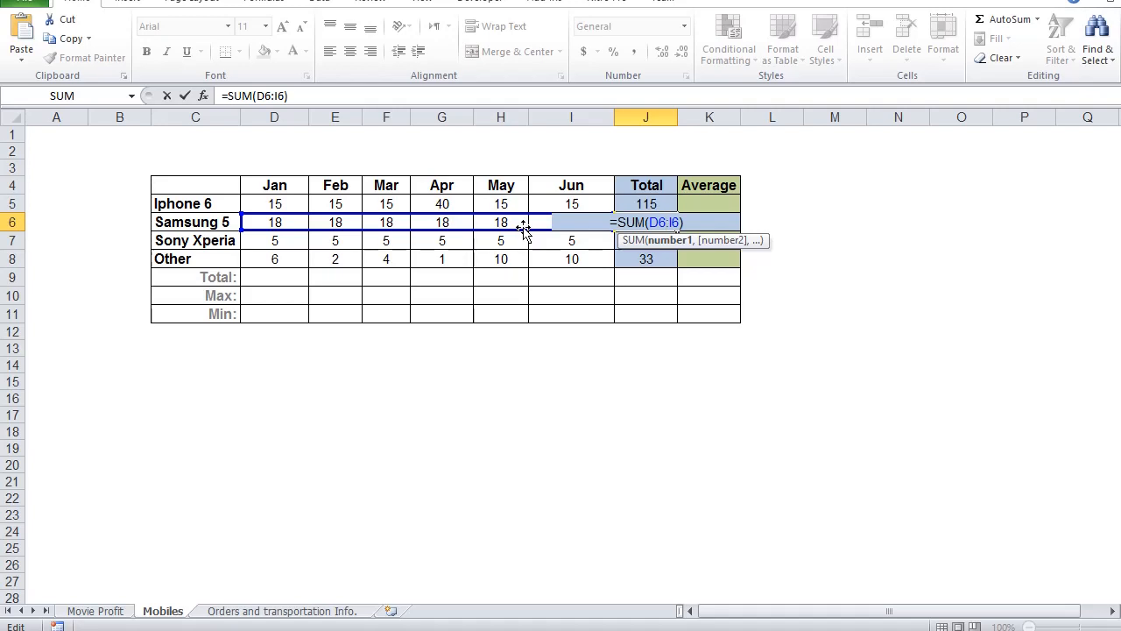
{"action": "left_click", "coordinate": [844, 311]}
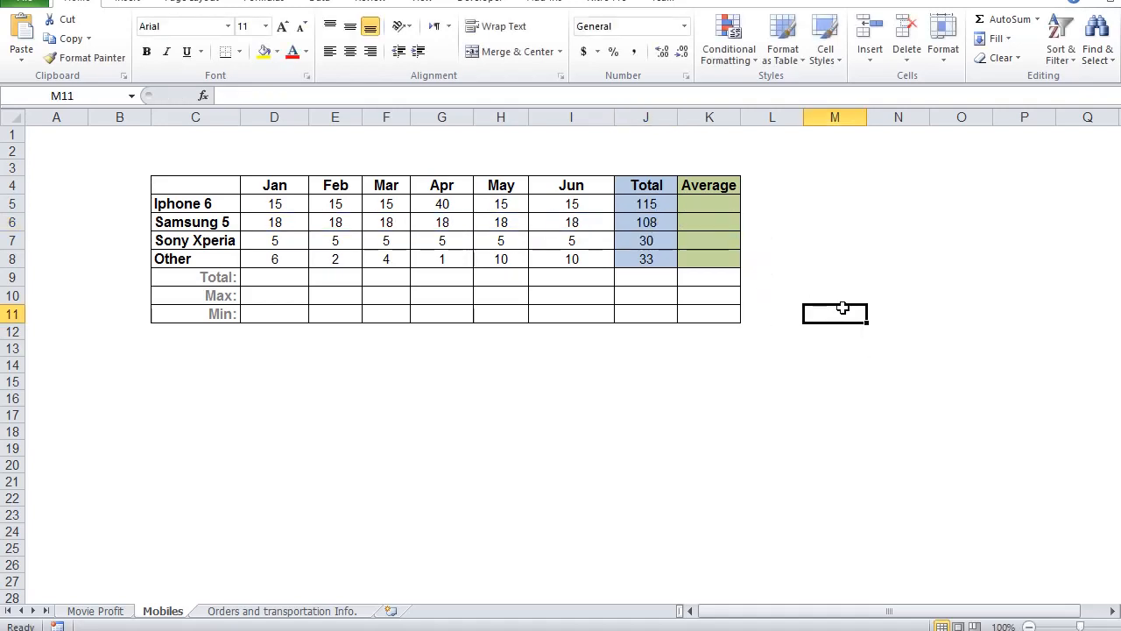
Step: Insert the Statistical function AVERAGE in the Iphone 6 Average cell, K5, using only the monthly values D5:I5
{"action": "left_click", "coordinate": [725, 204]}
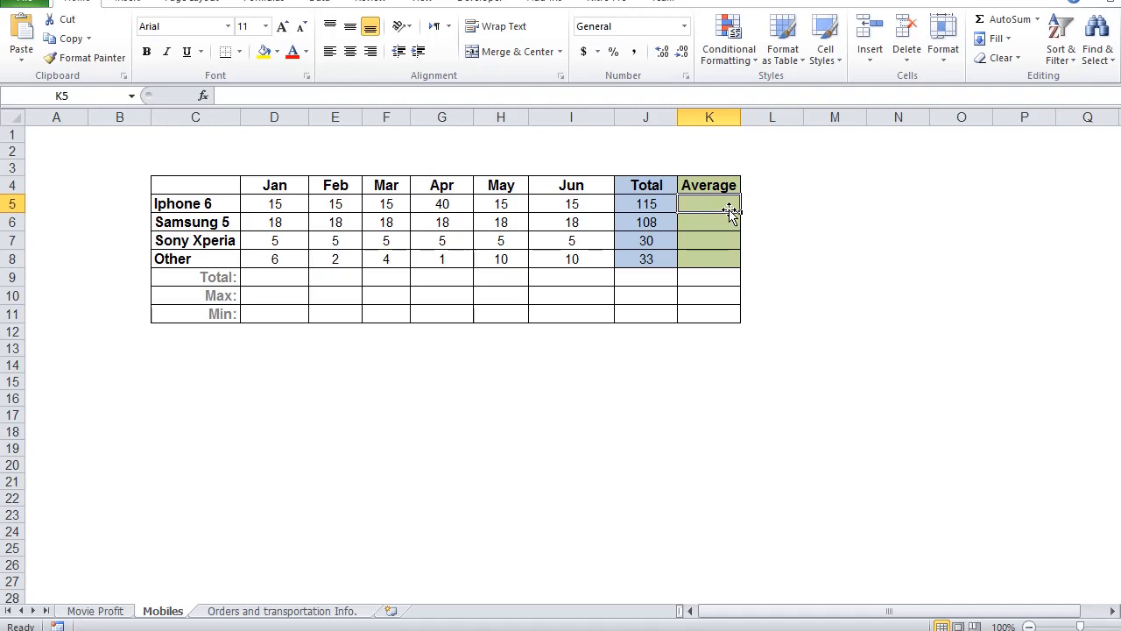
{"action": "left_click", "coordinate": [203, 96]}
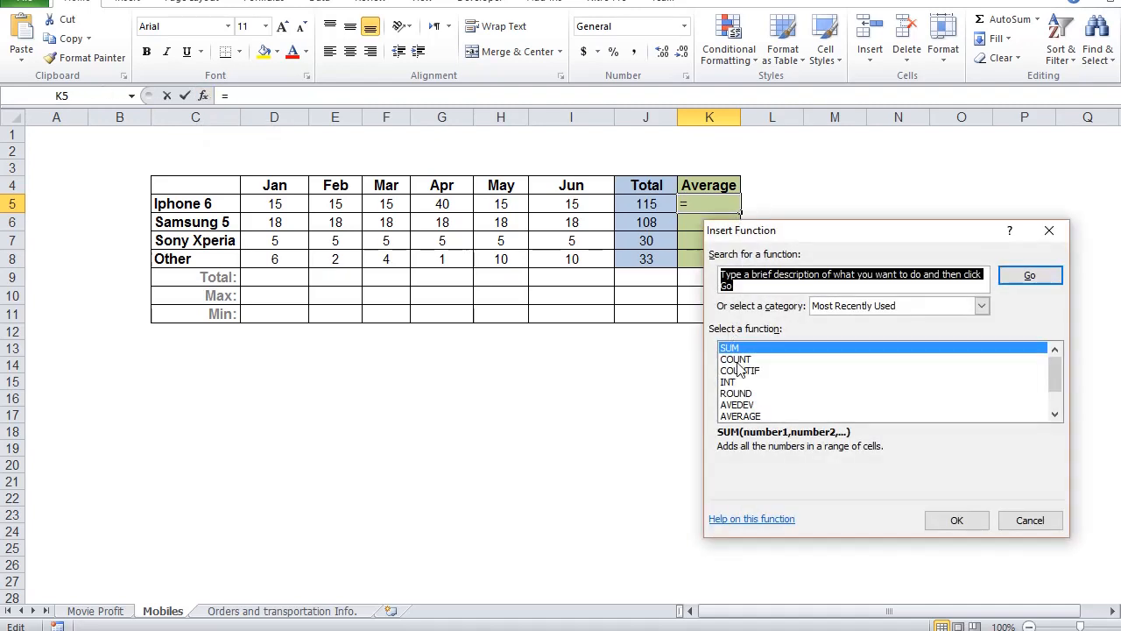
{"action": "mouse_move", "coordinate": [1052, 379]}
{"action": "left_mouse_down"}
{"action": "mouse_move", "coordinate": [1056, 401]}
{"action": "mouse_move", "coordinate": [1057, 369]}
{"action": "left_mouse_up"}
{"action": "left_click", "coordinate": [982, 306]}
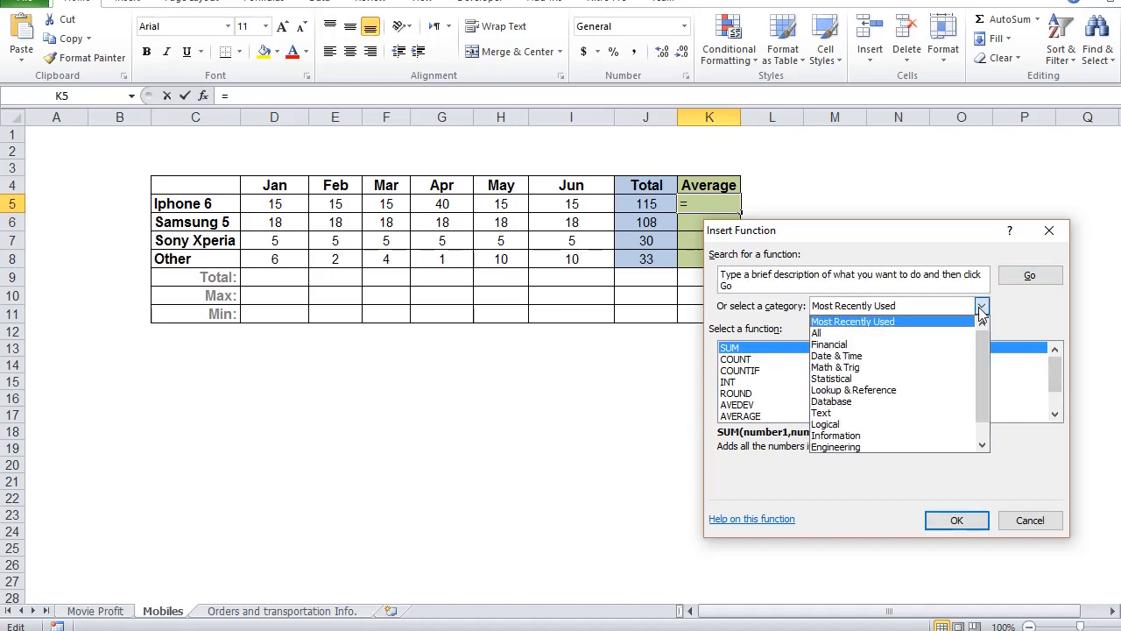
{"action": "left_click", "coordinate": [954, 384]}
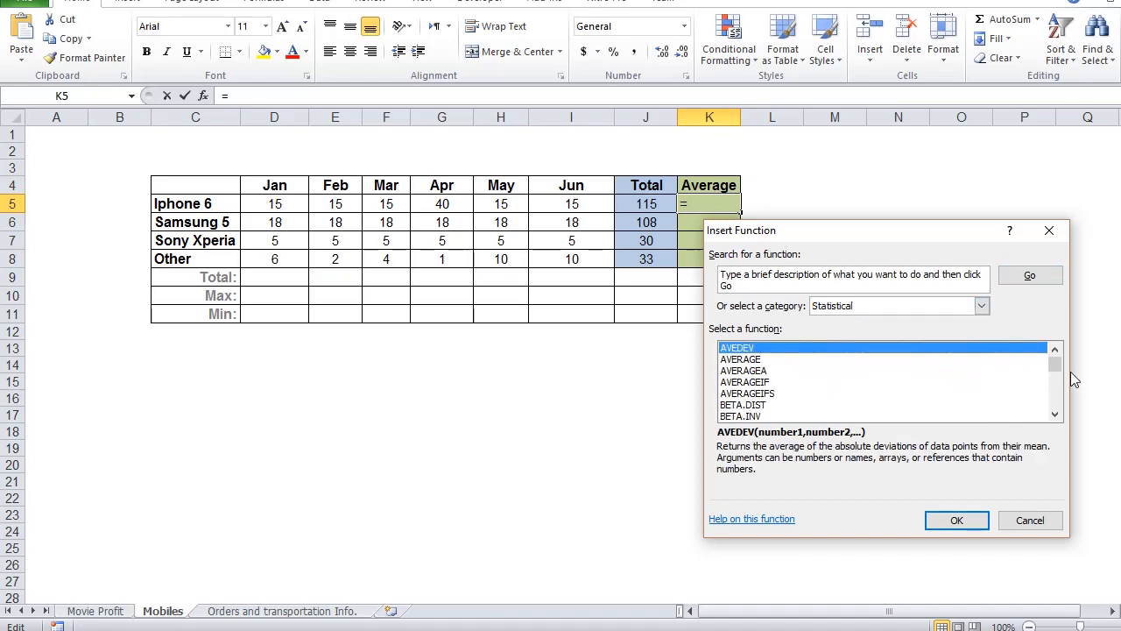
{"action": "left_click", "coordinate": [737, 360]}
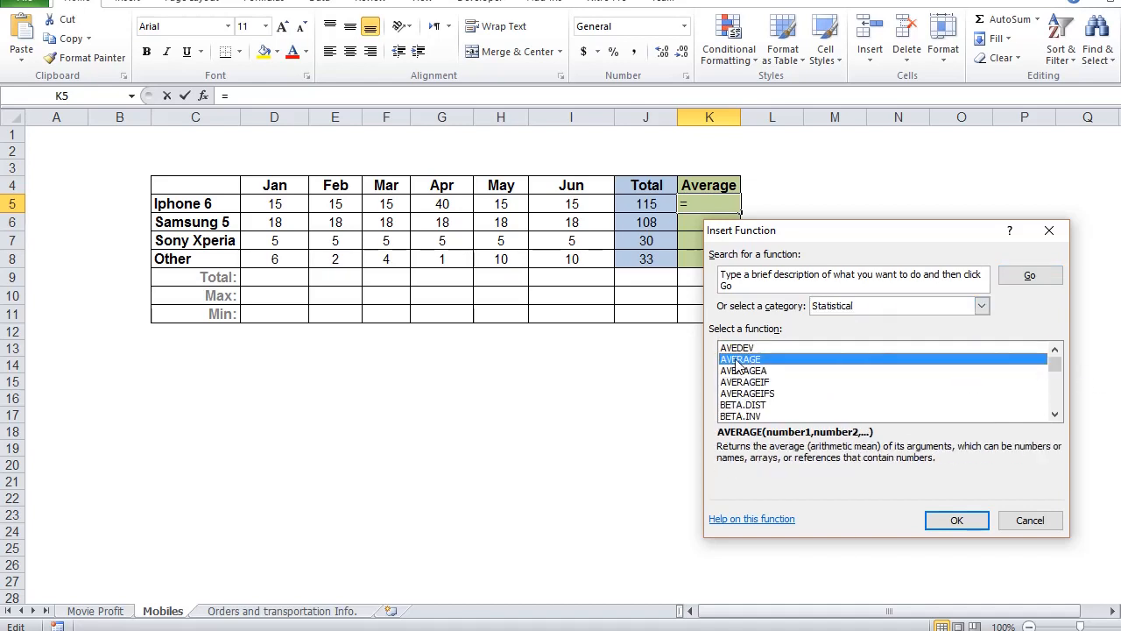
{"action": "left_click", "coordinate": [962, 524]}
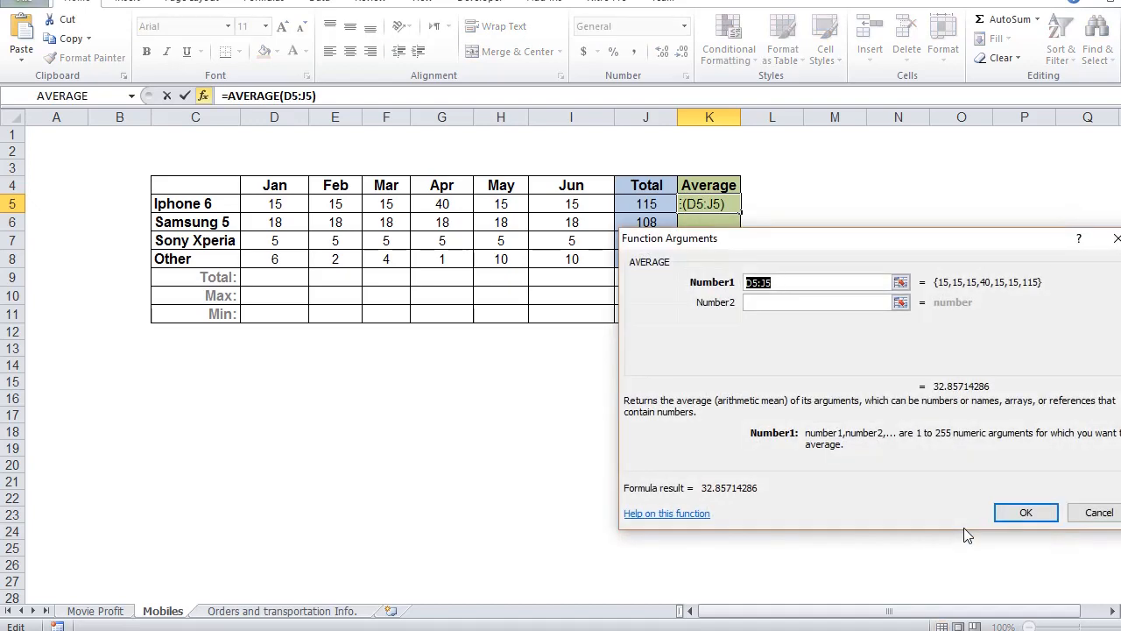
{"action": "left_click_drag", "start_coordinate": [788, 246], "coordinate": [780, 279]}
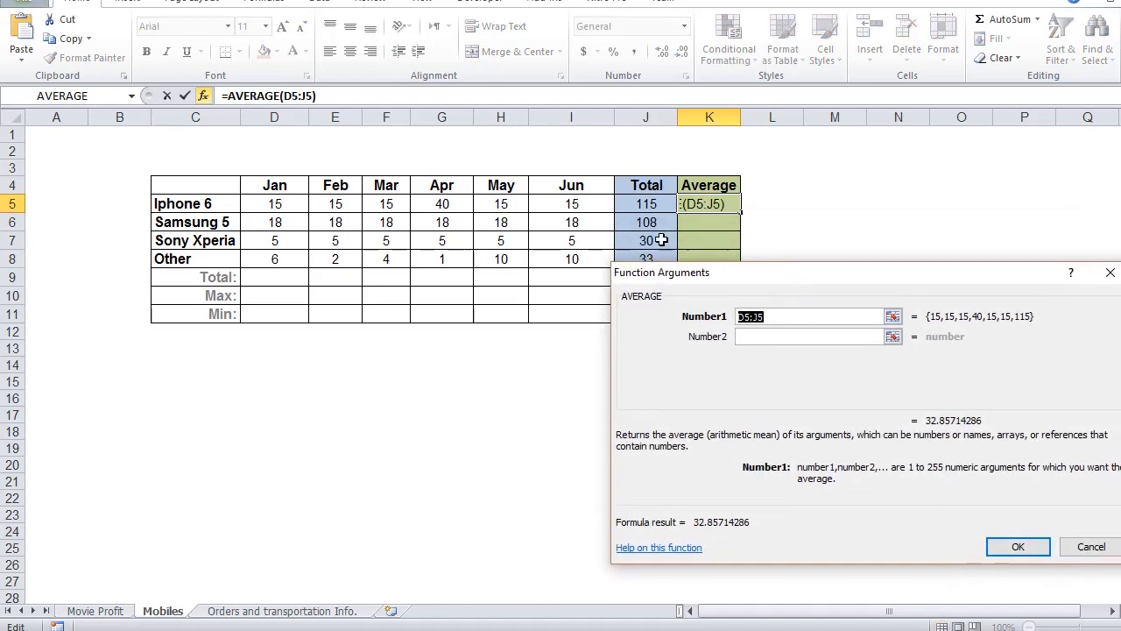
{"action": "left_click_drag", "start_coordinate": [594, 204], "coordinate": [278, 194]}
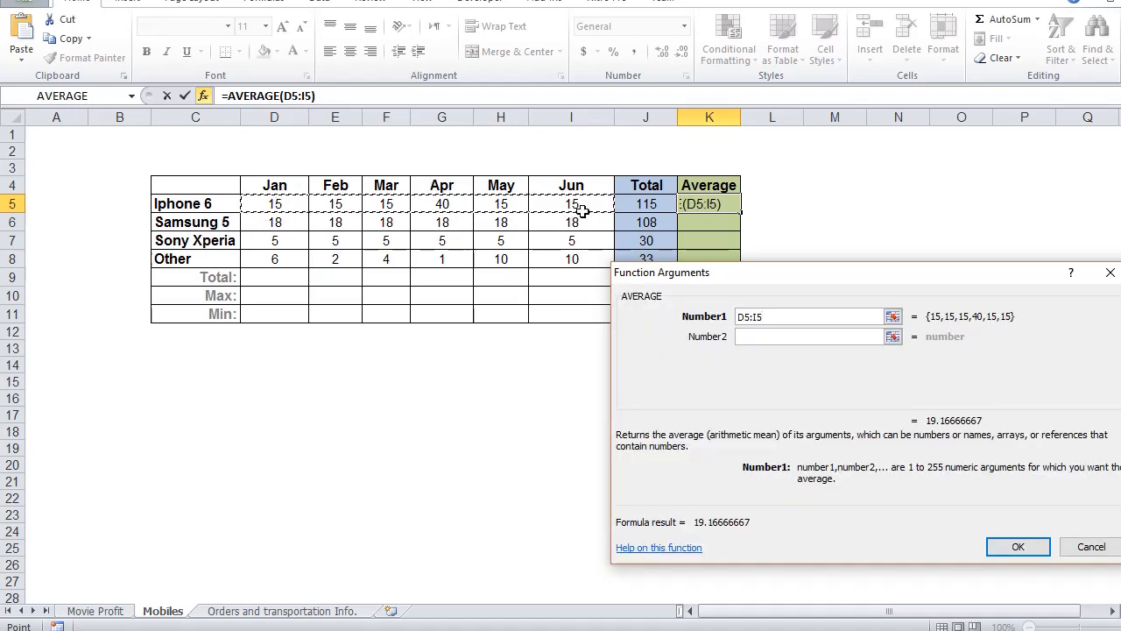
{"action": "left_click", "coordinate": [1036, 548]}
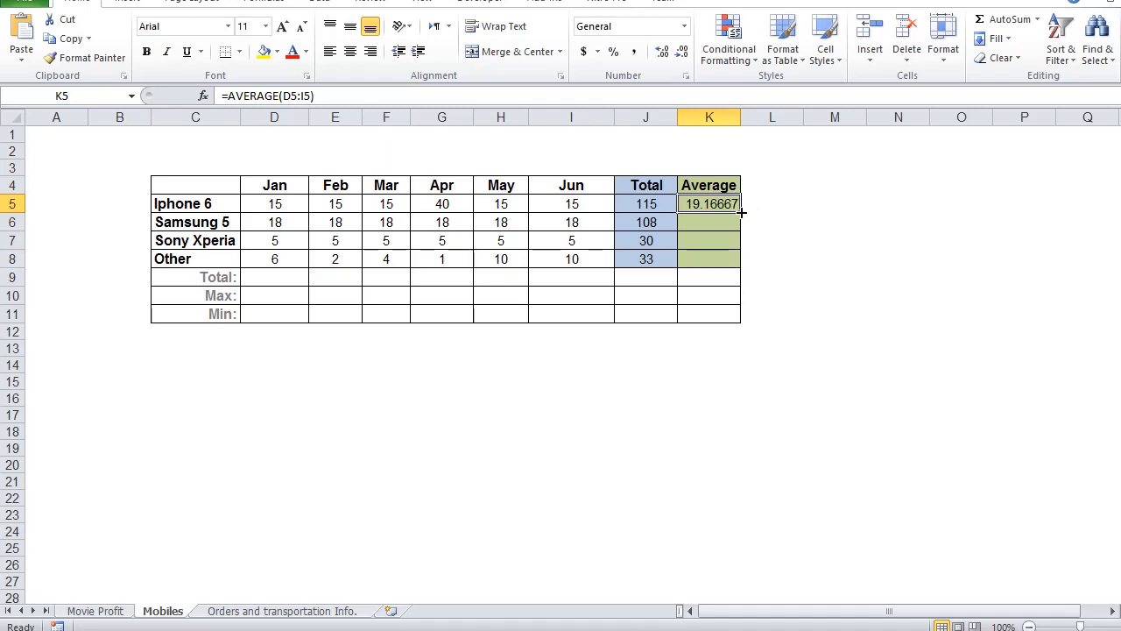
Step: Fill the Iphone 6 Average formula down to K8 and center the contents of K5:K8
{"action": "left_click_drag", "start_coordinate": [741, 211], "coordinate": [738, 261]}
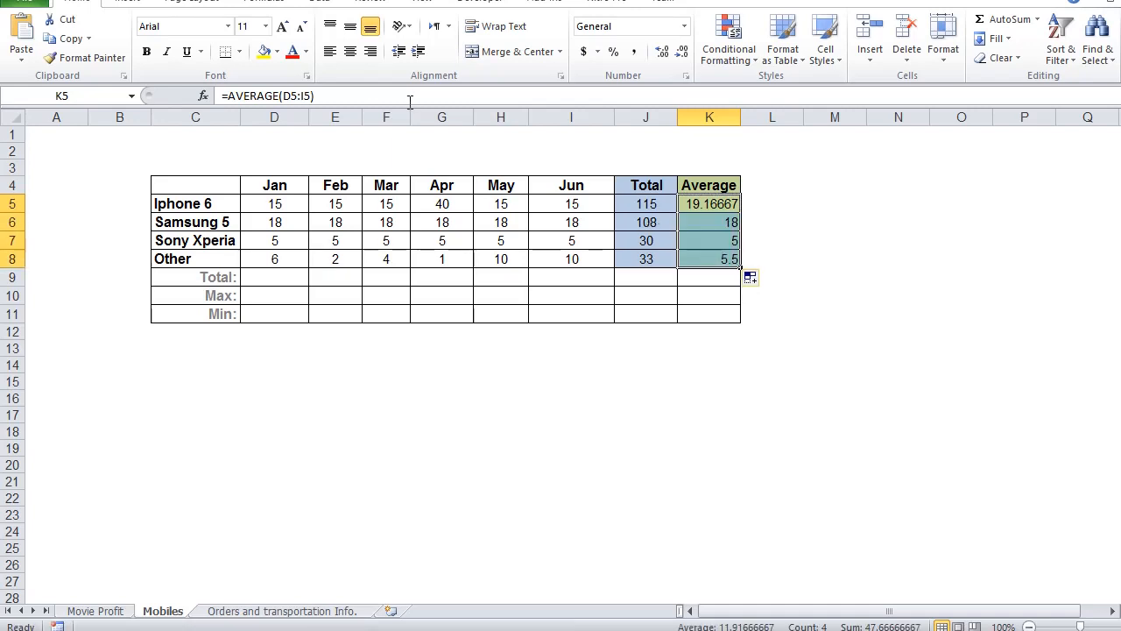
{"action": "left_click", "coordinate": [350, 52]}
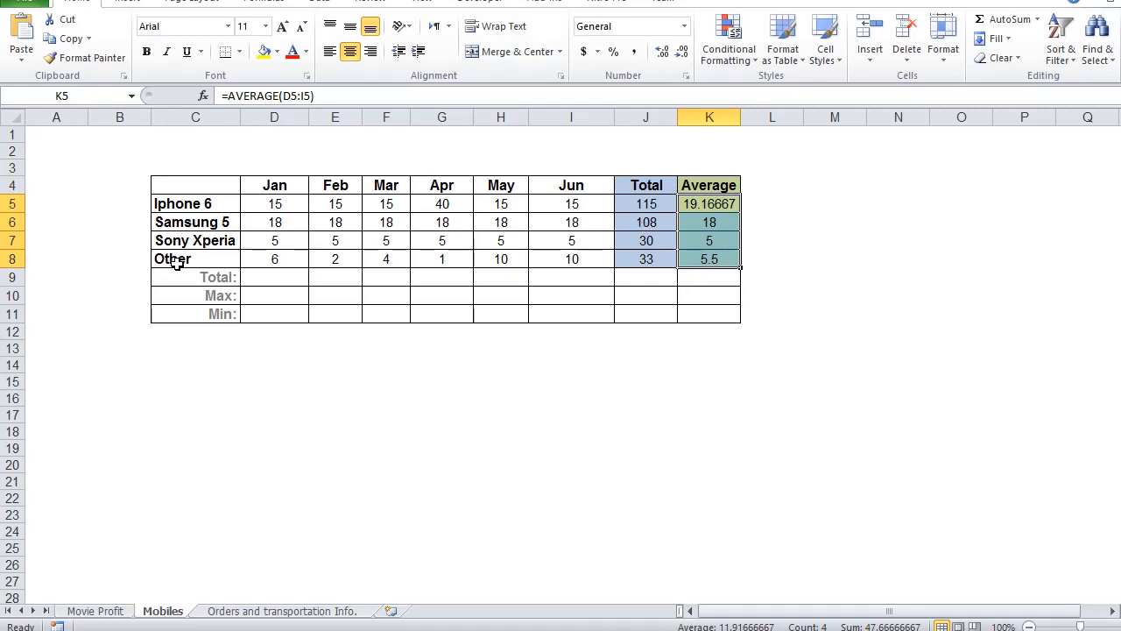
{"action": "left_click", "coordinate": [922, 217]}
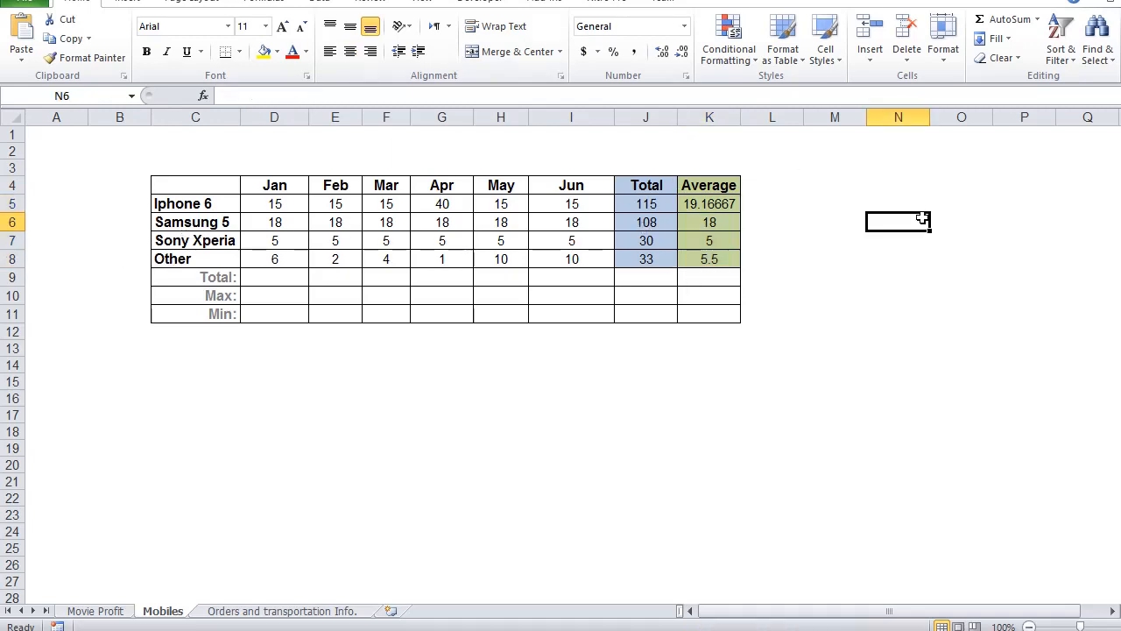
Step: Examine the cell range used by the copied Average formula for Sony Xperia in K7
{"action": "left_click", "coordinate": [726, 246]}
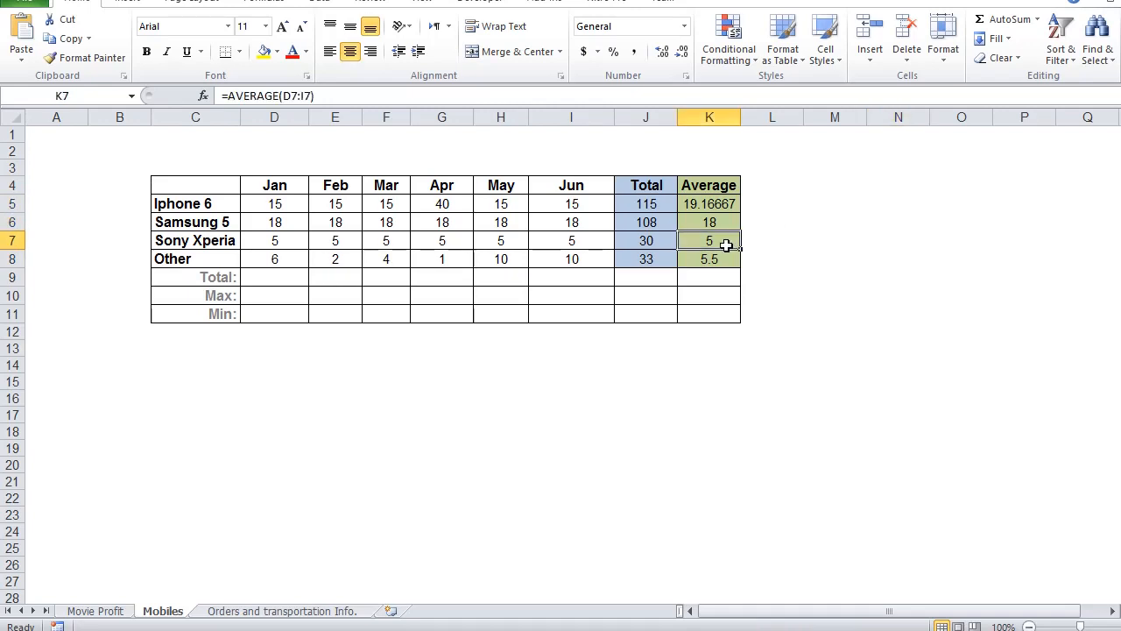
{"action": "double_click", "coordinate": [727, 241]}
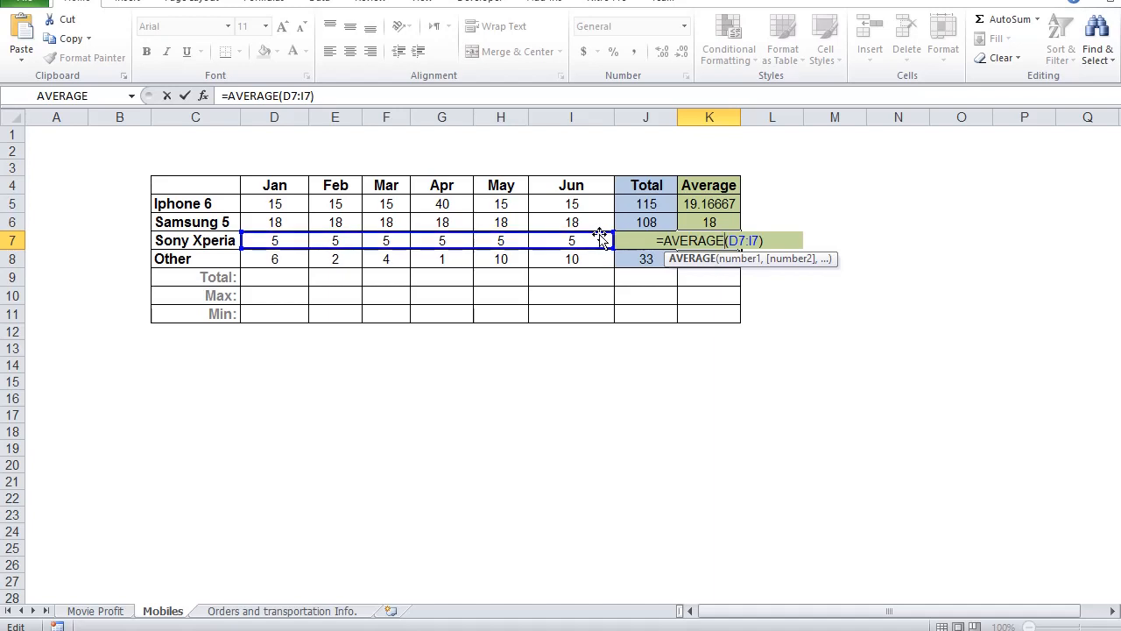
{"action": "left_click", "coordinate": [779, 320]}
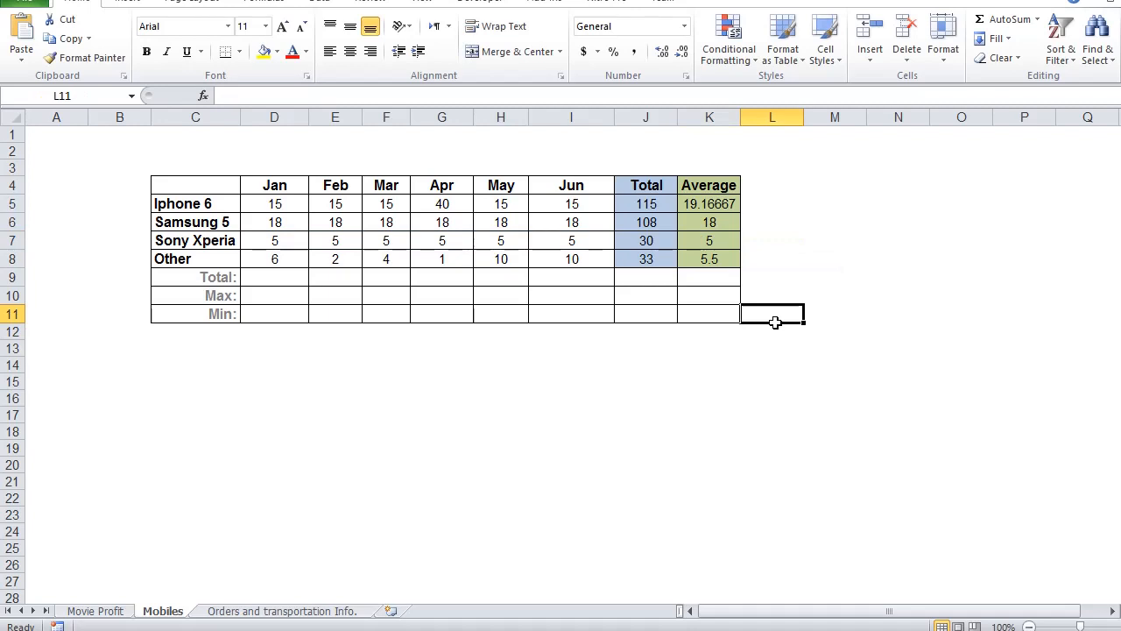
Step: Insert the SUM function from the Most Recently Used category in the Jan Total cell, D9, using the range D5:D8
{"action": "left_click", "coordinate": [253, 279]}
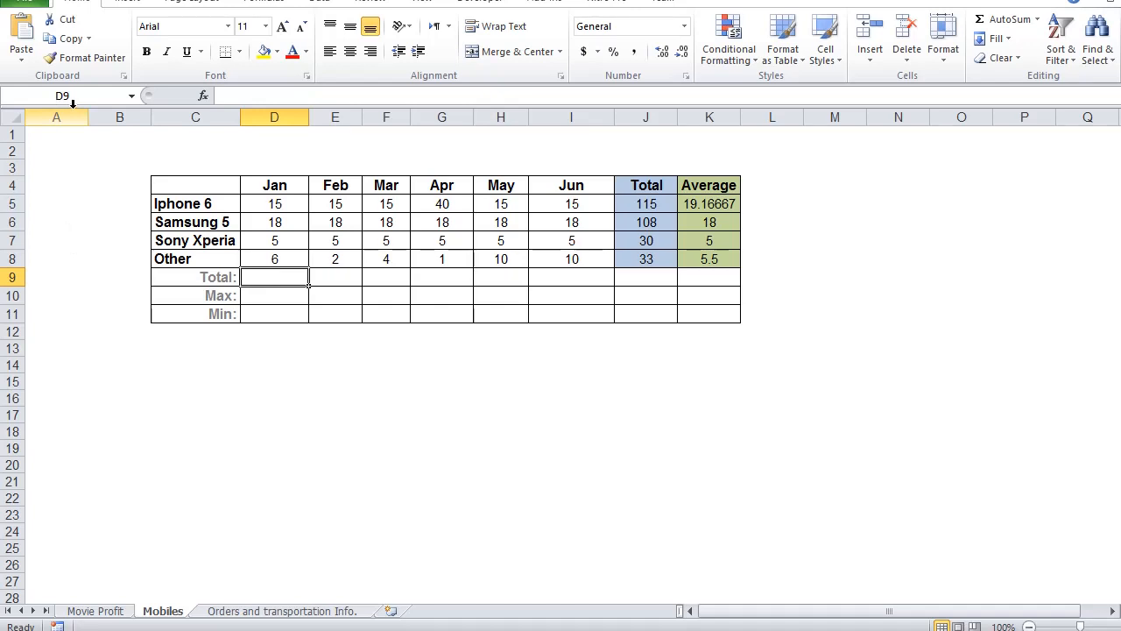
{"action": "left_click", "coordinate": [203, 95]}
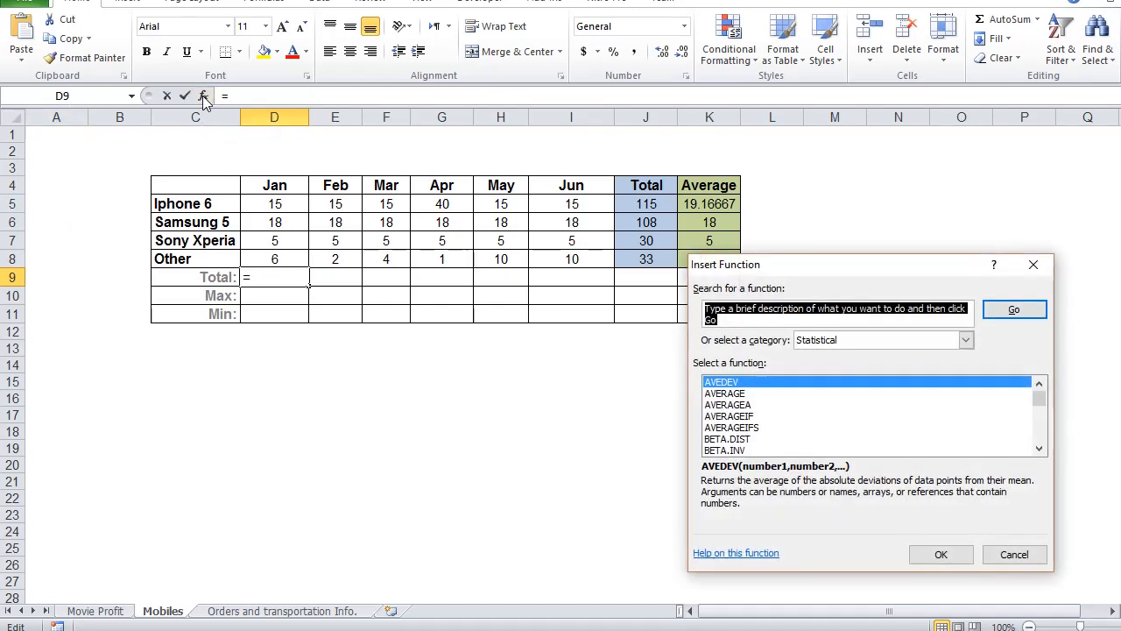
{"action": "left_click", "coordinate": [858, 340]}
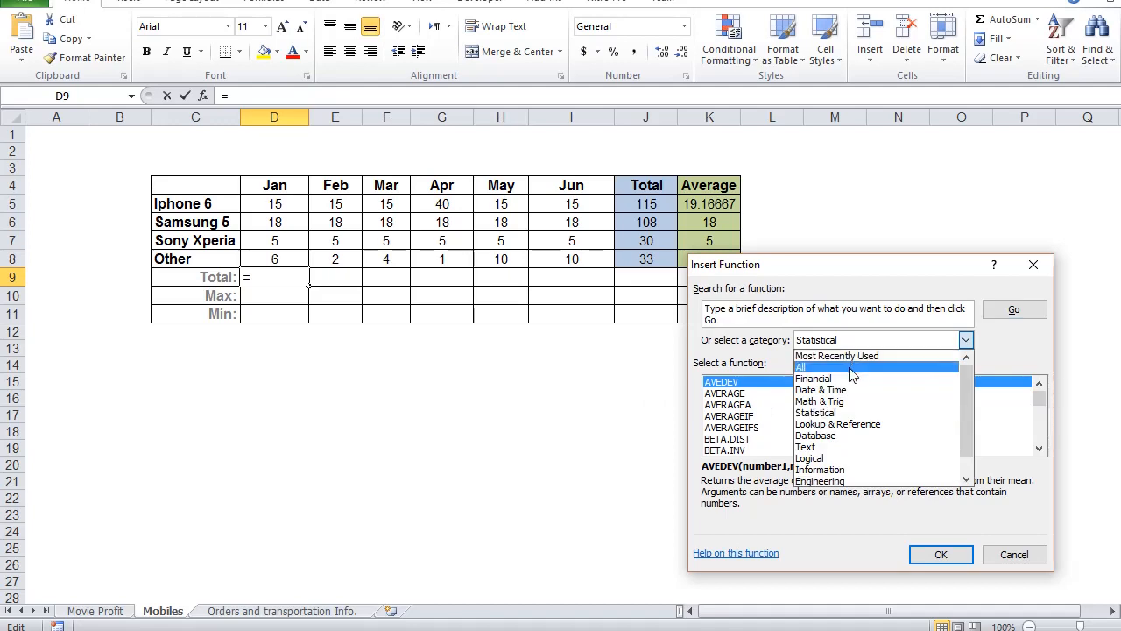
{"action": "left_click", "coordinate": [848, 367]}
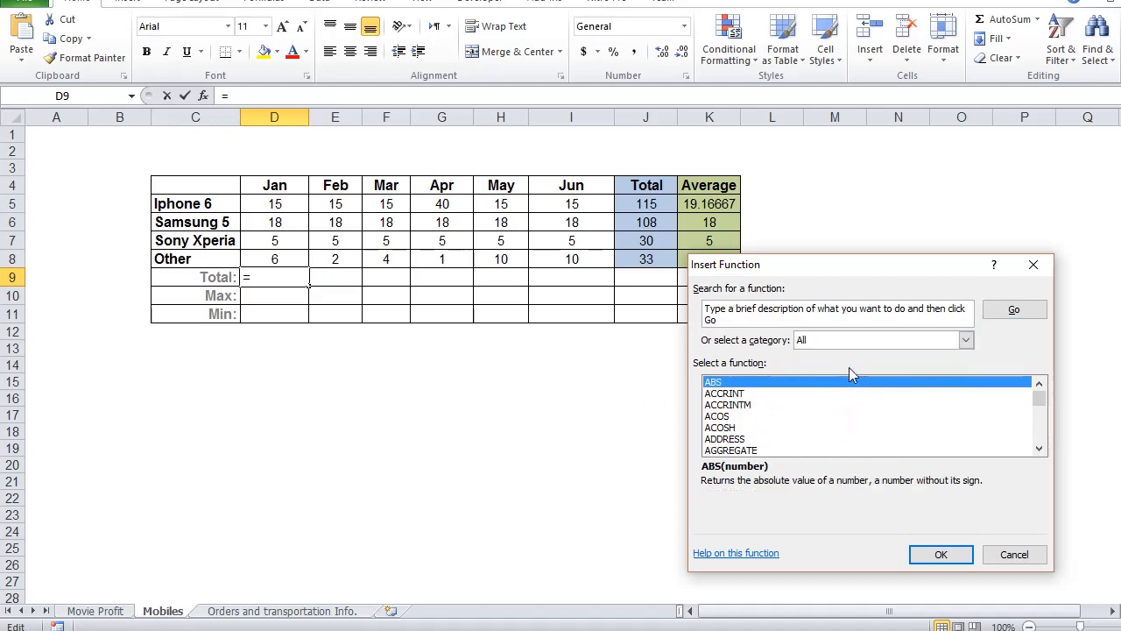
{"action": "left_click", "coordinate": [915, 340]}
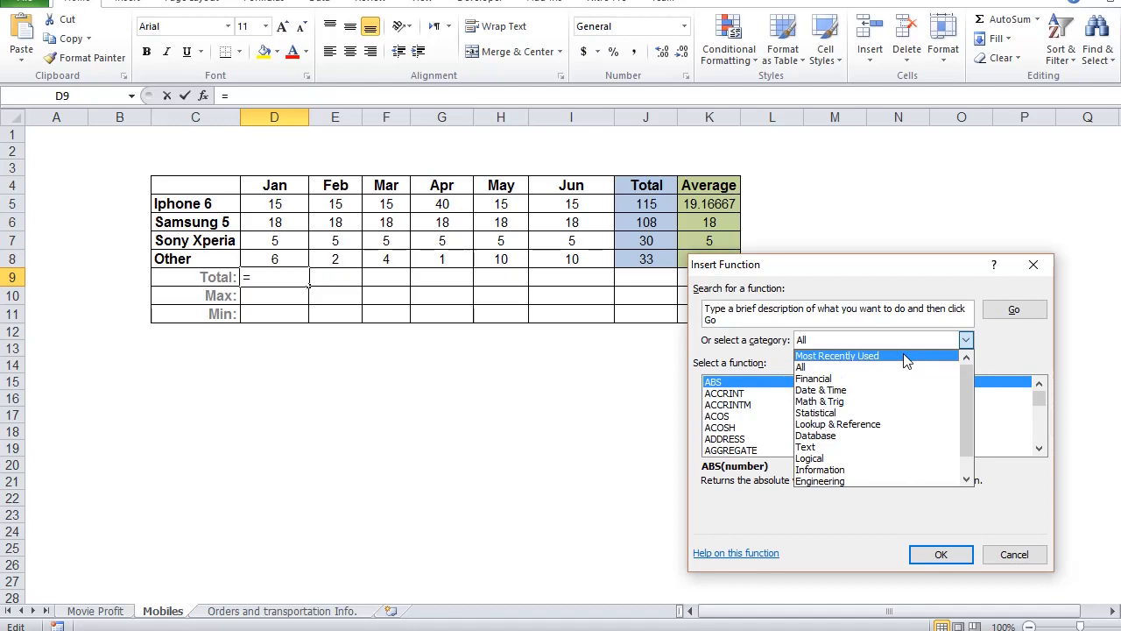
{"action": "left_click", "coordinate": [907, 357]}
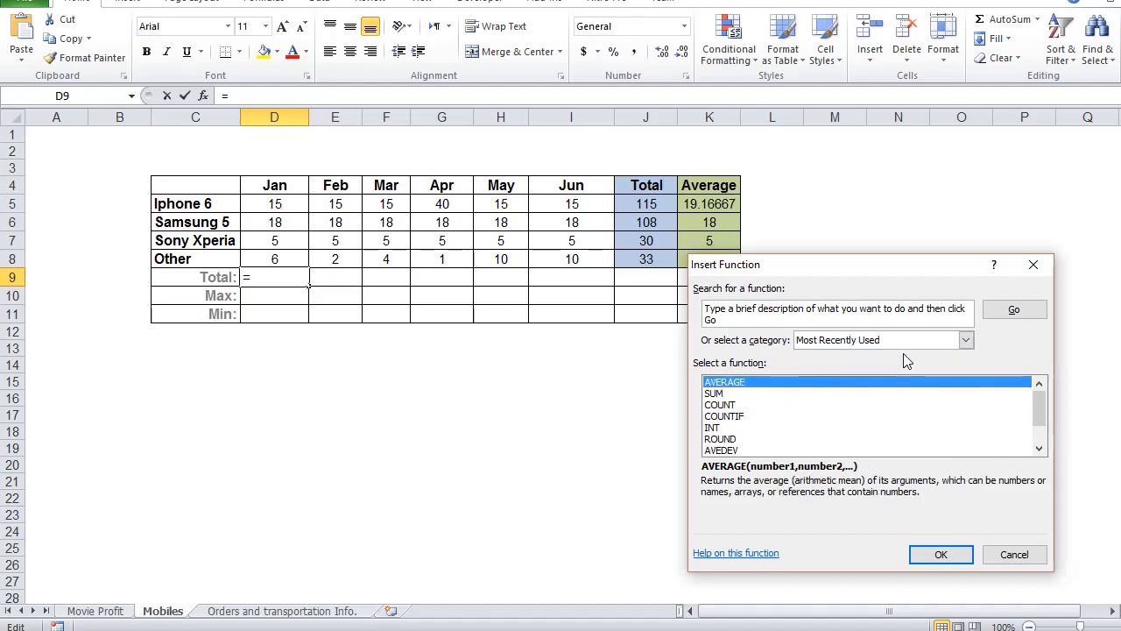
{"action": "left_click", "coordinate": [726, 395]}
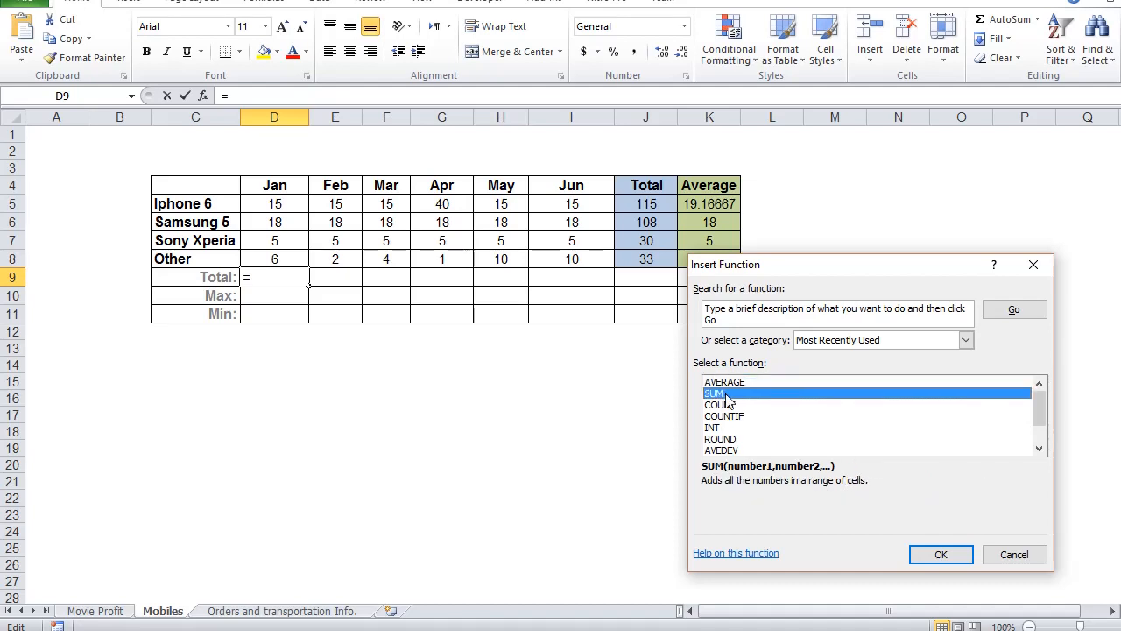
{"action": "left_click", "coordinate": [950, 556]}
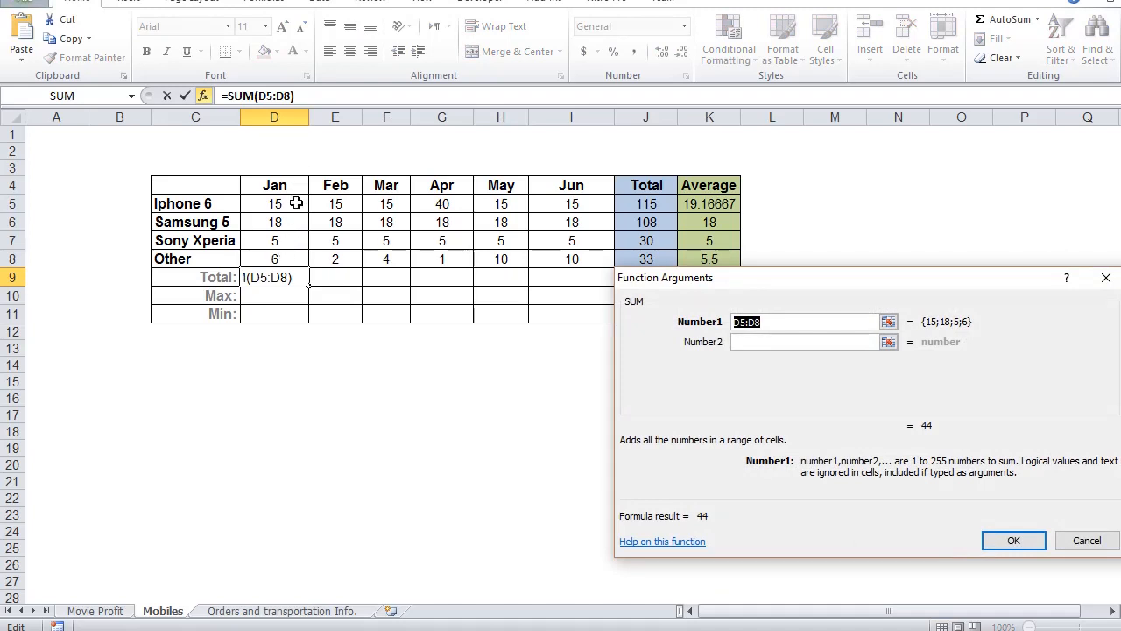
{"action": "left_click_drag", "start_coordinate": [296, 203], "coordinate": [290, 259]}
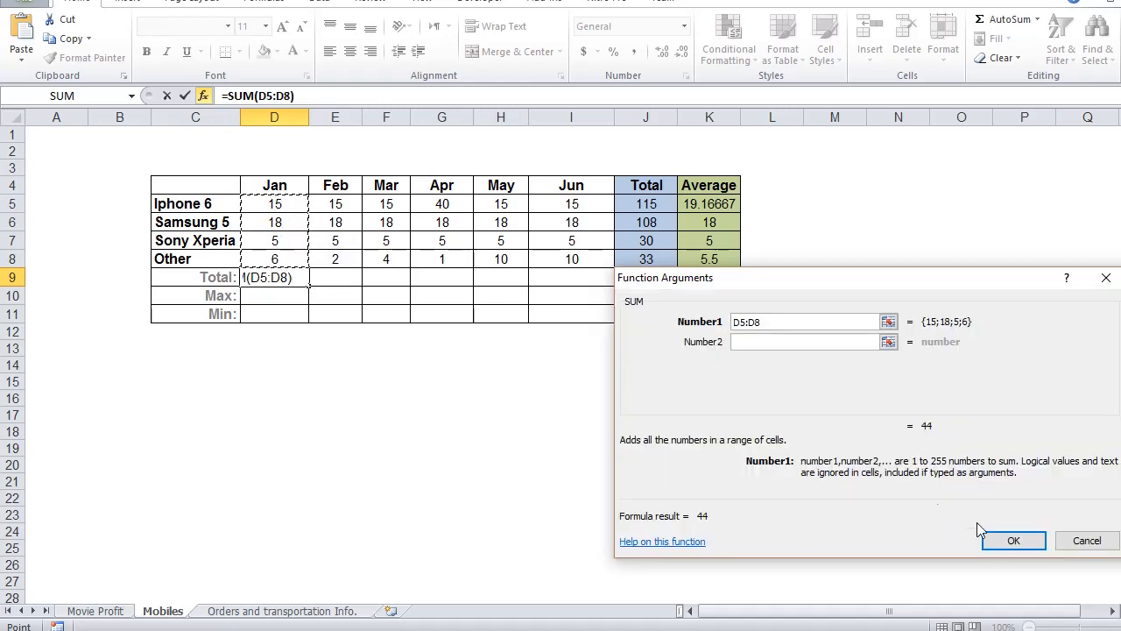
{"action": "left_click", "coordinate": [1012, 541]}
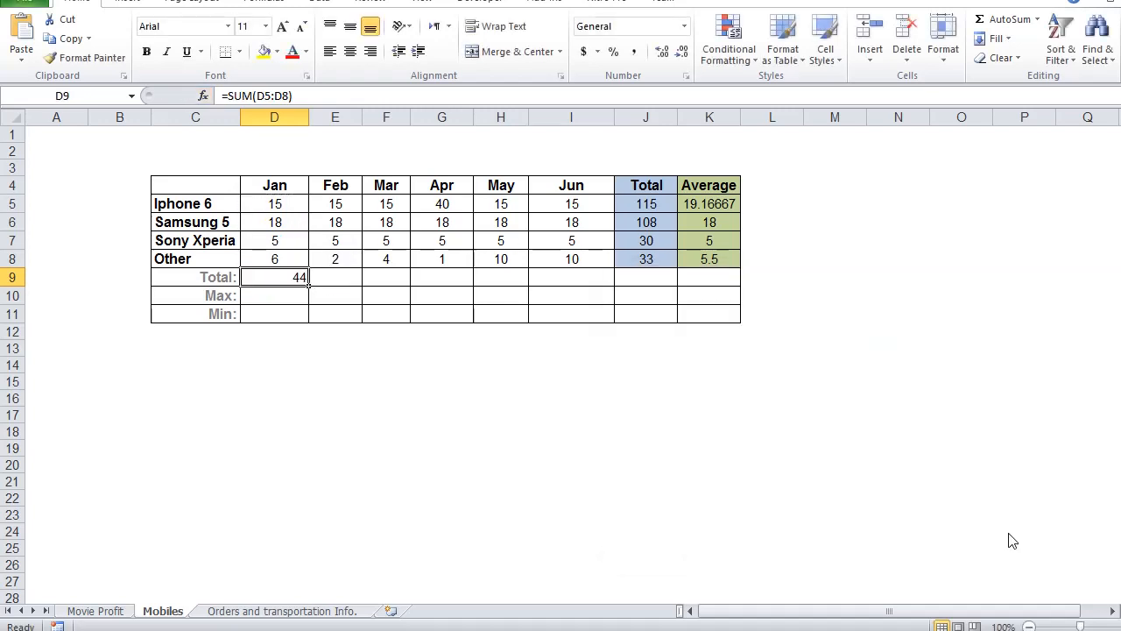
Step: Center the Jan total in D9 and fill its formula across to the Jun column, I9
{"action": "left_click", "coordinate": [350, 53]}
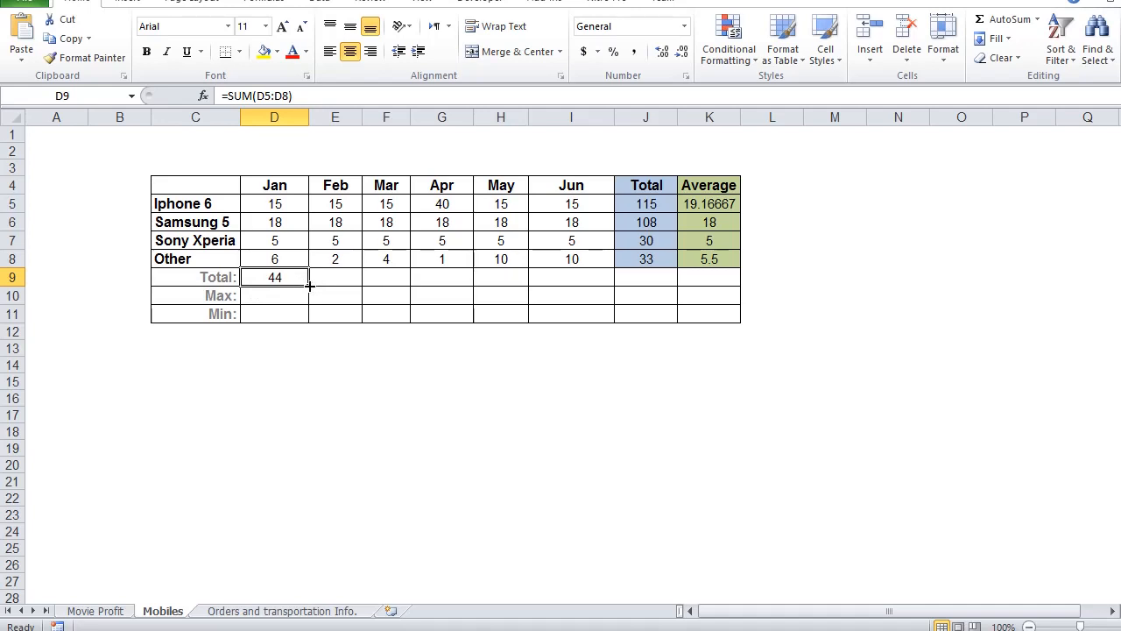
{"action": "left_click_drag", "start_coordinate": [308, 285], "coordinate": [591, 276]}
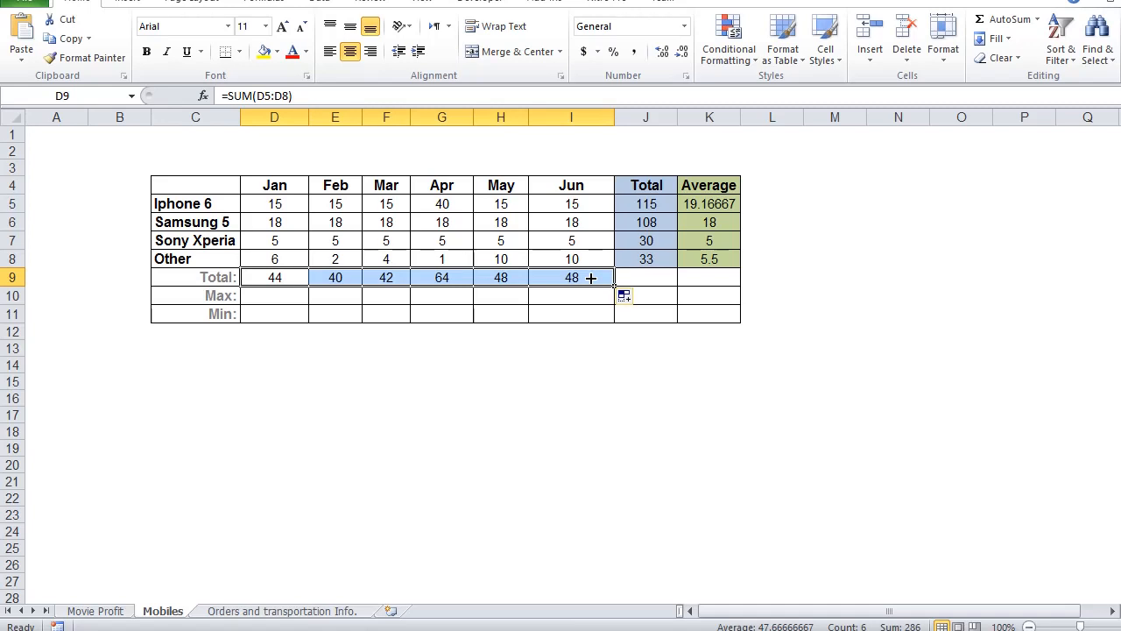
Step: Remove all borders from the unused cells J9:K11 below the Total and Average columns
{"action": "left_click_drag", "start_coordinate": [635, 278], "coordinate": [699, 313]}
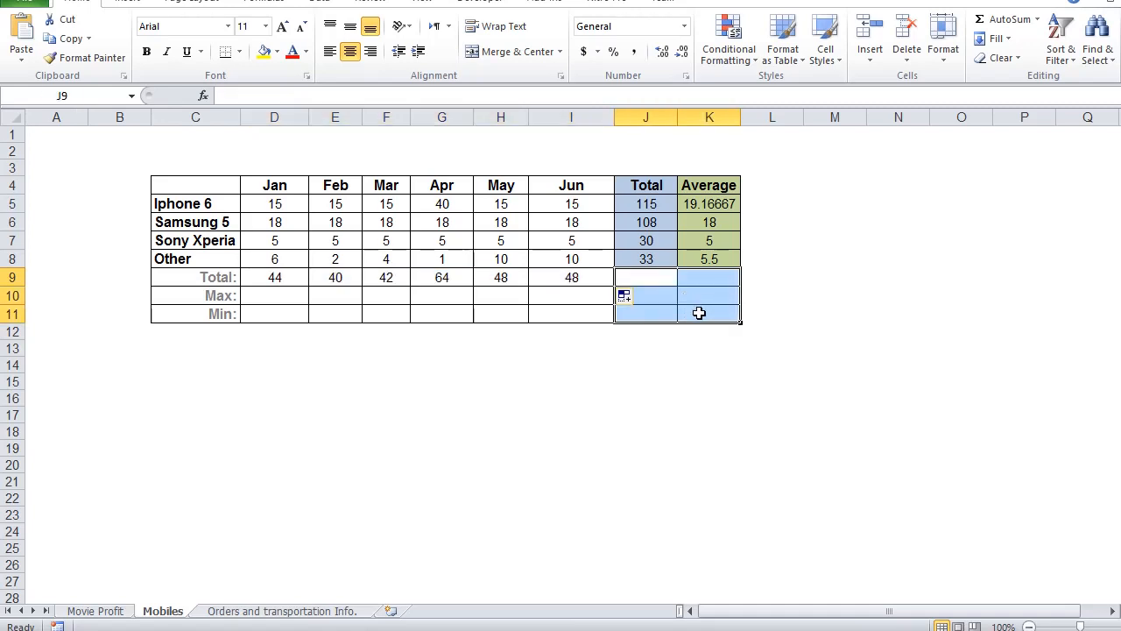
{"action": "left_click", "coordinate": [239, 55]}
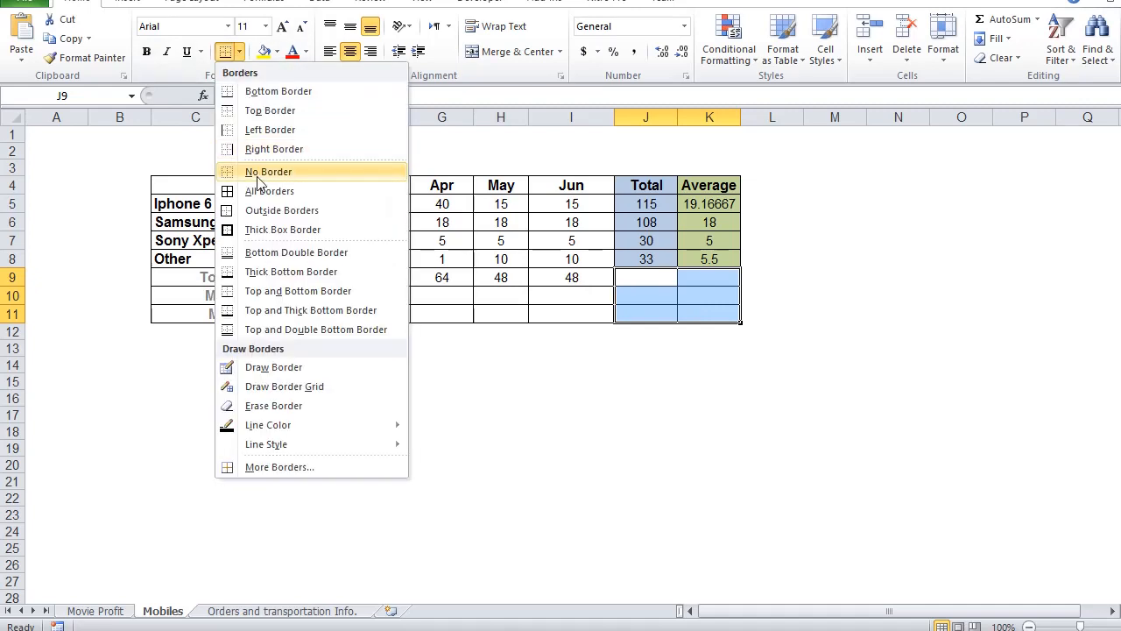
{"action": "left_click", "coordinate": [258, 179]}
{"action": "left_click", "coordinate": [550, 429]}
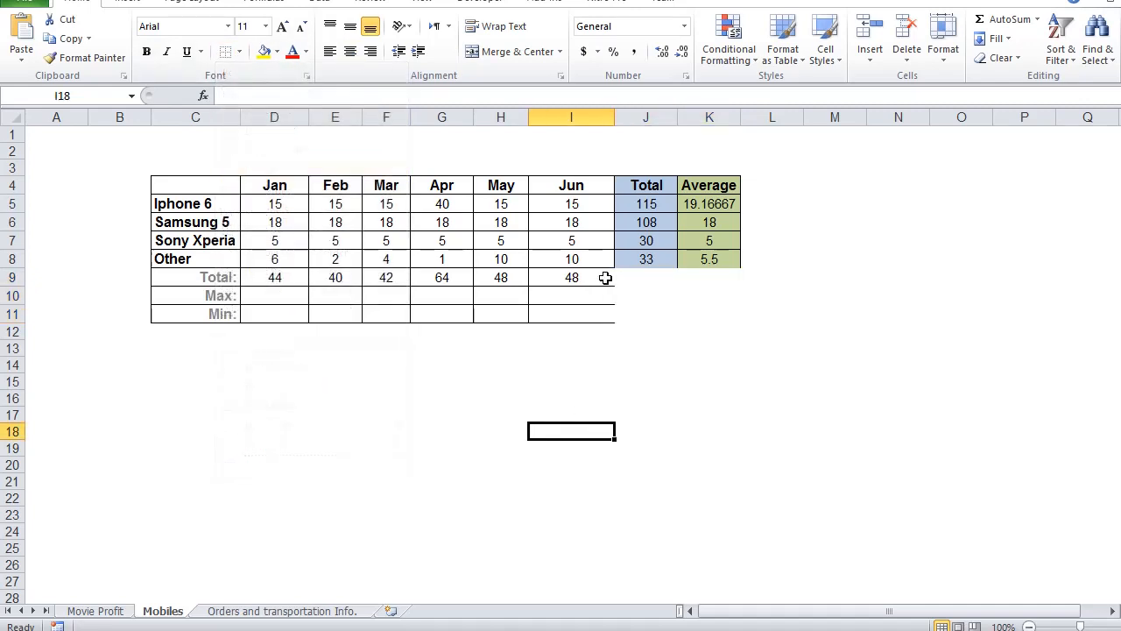
Step: Apply All Borders to the Jun summary cells I9:I11
{"action": "left_click_drag", "start_coordinate": [606, 278], "coordinate": [601, 314]}
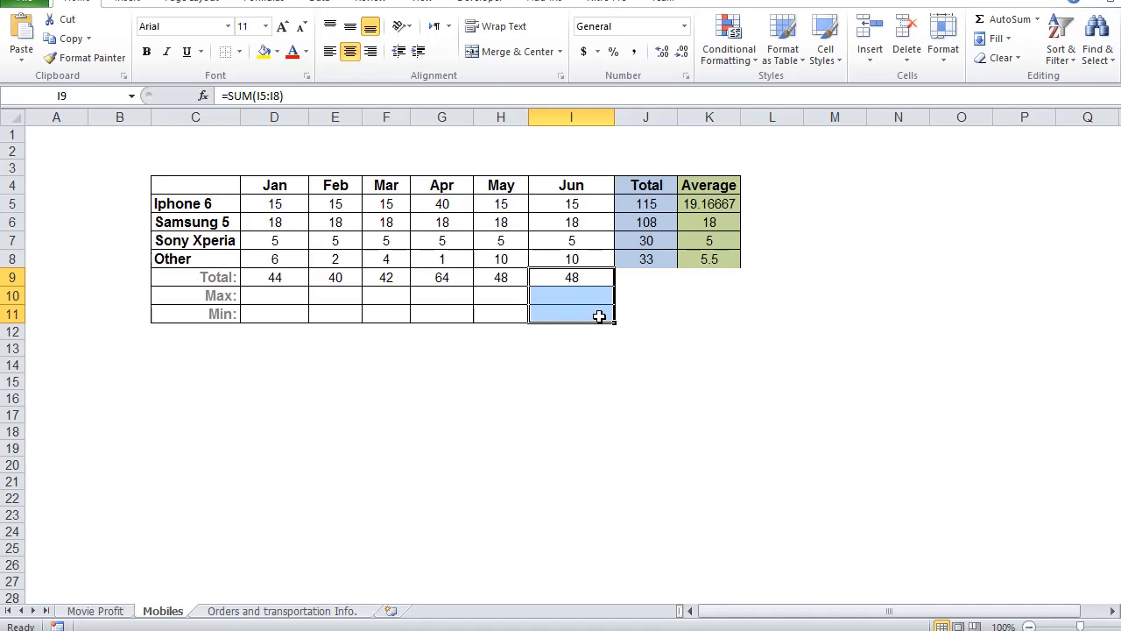
{"action": "left_click", "coordinate": [242, 55]}
{"action": "left_click", "coordinate": [255, 190]}
{"action": "left_click", "coordinate": [443, 405]}
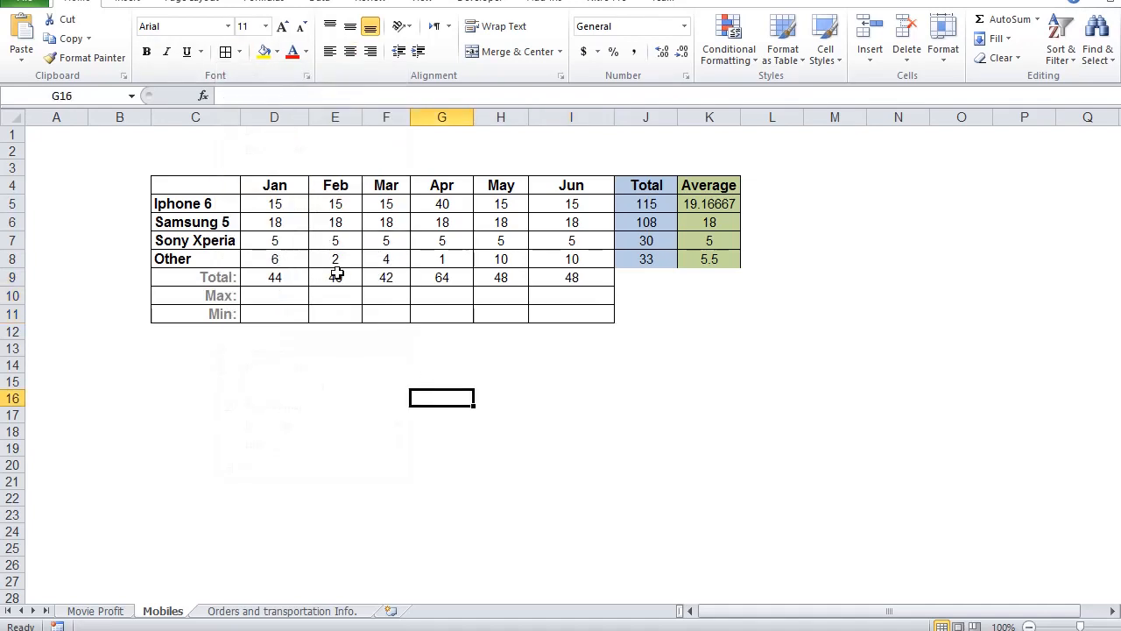
Step: Examine the cell range used by the copied Total formula for May in H9
{"action": "left_click", "coordinate": [508, 278]}
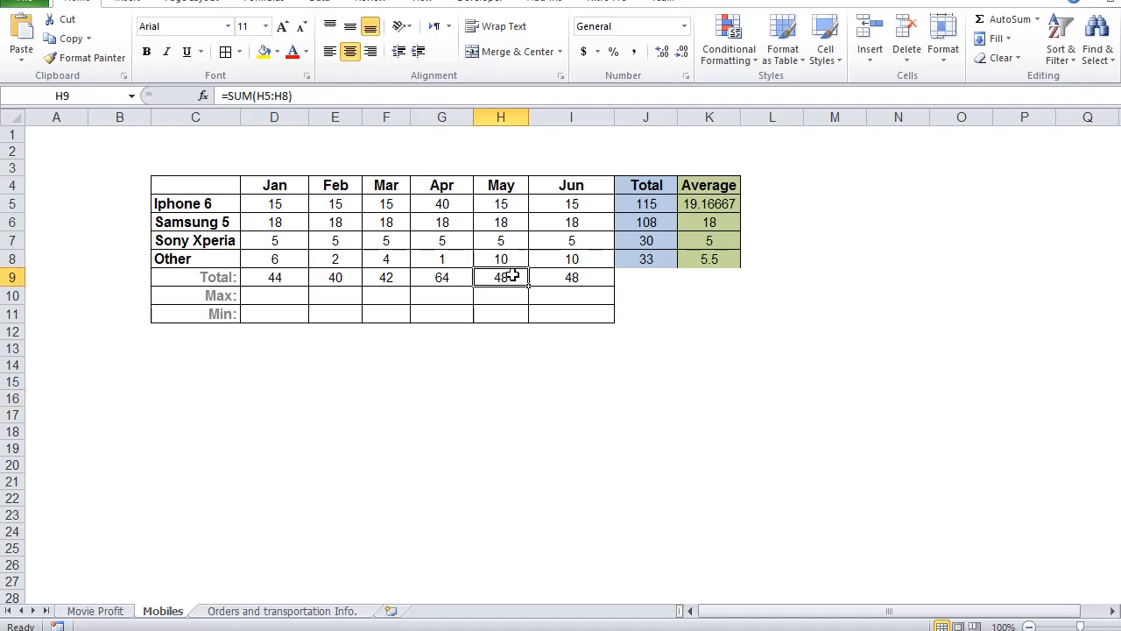
{"action": "double_click", "coordinate": [512, 277]}
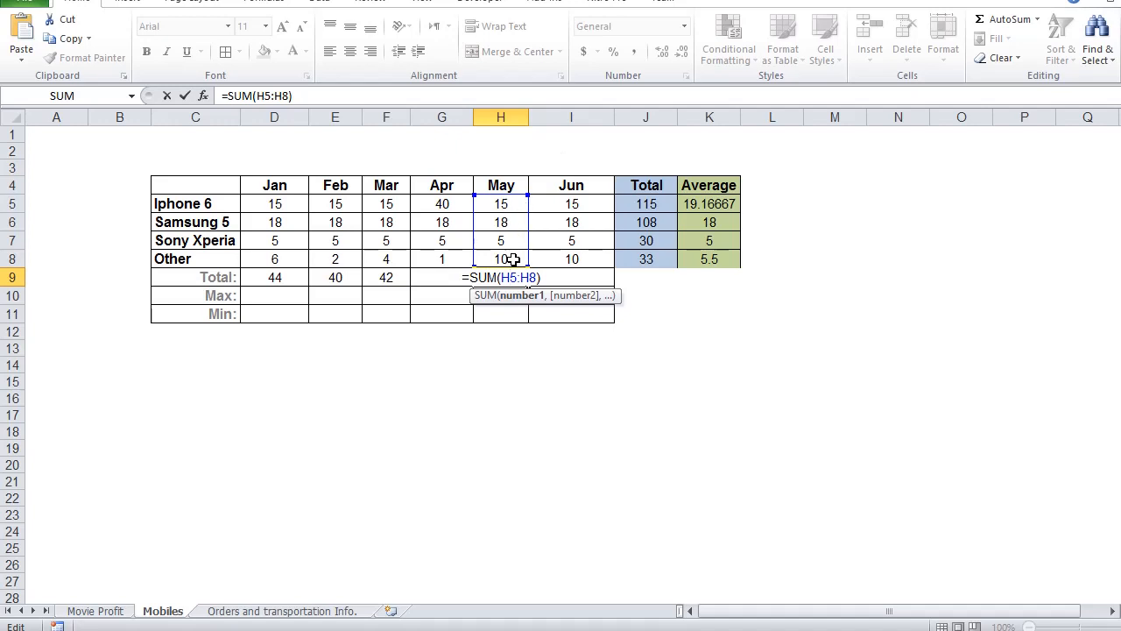
{"action": "left_click", "coordinate": [553, 360]}
Step: Insert the MAX function in the Jan Max cell, D10, using only the product values D5:D8
{"action": "left_click", "coordinate": [249, 296]}
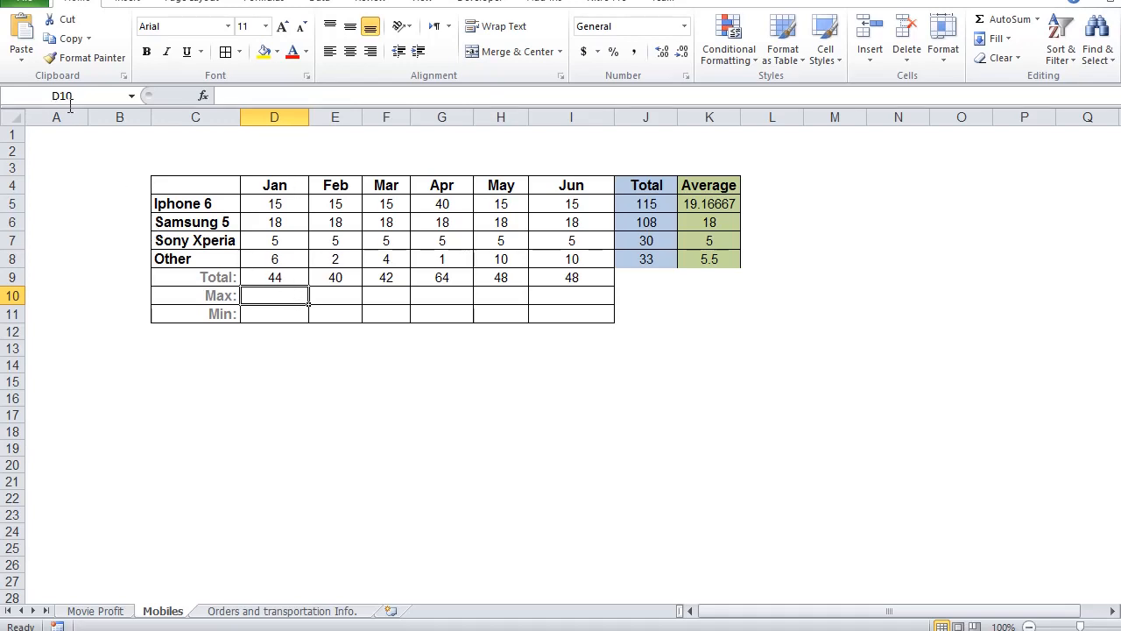
{"action": "left_click", "coordinate": [202, 96]}
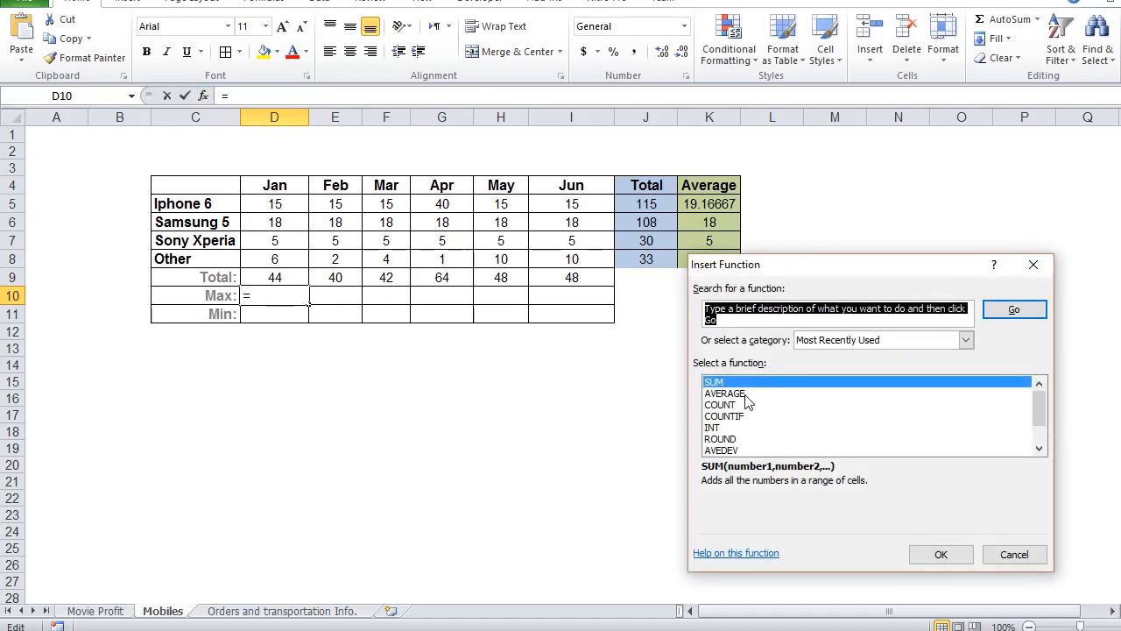
{"action": "left_click", "coordinate": [1037, 450]}
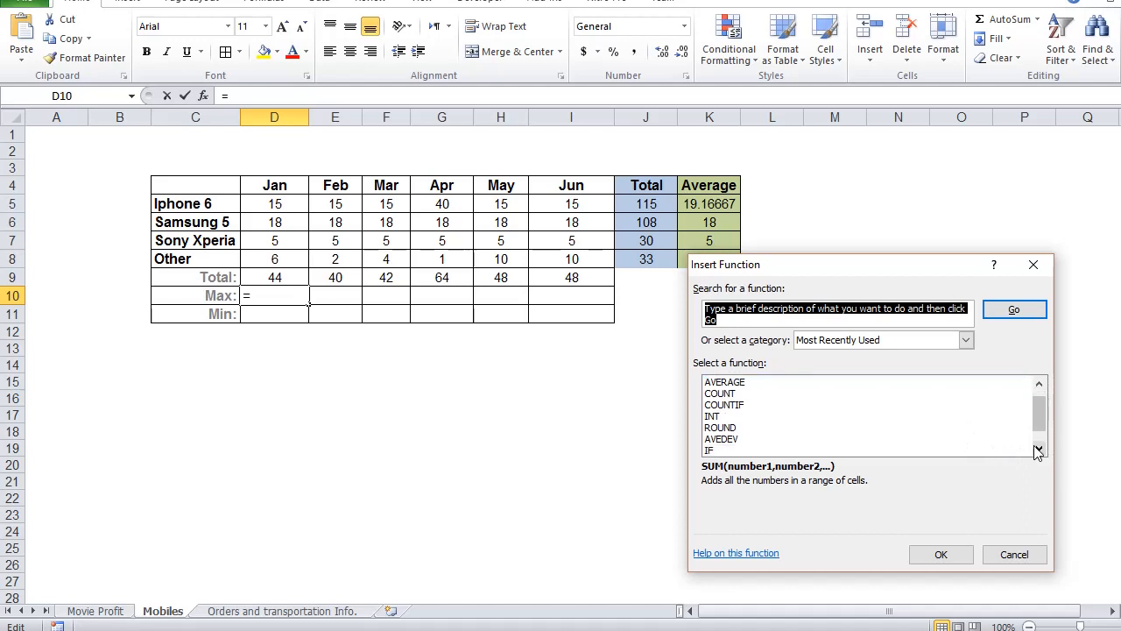
{"action": "left_click", "coordinate": [1037, 449]}
{"action": "left_click", "coordinate": [1037, 449]}
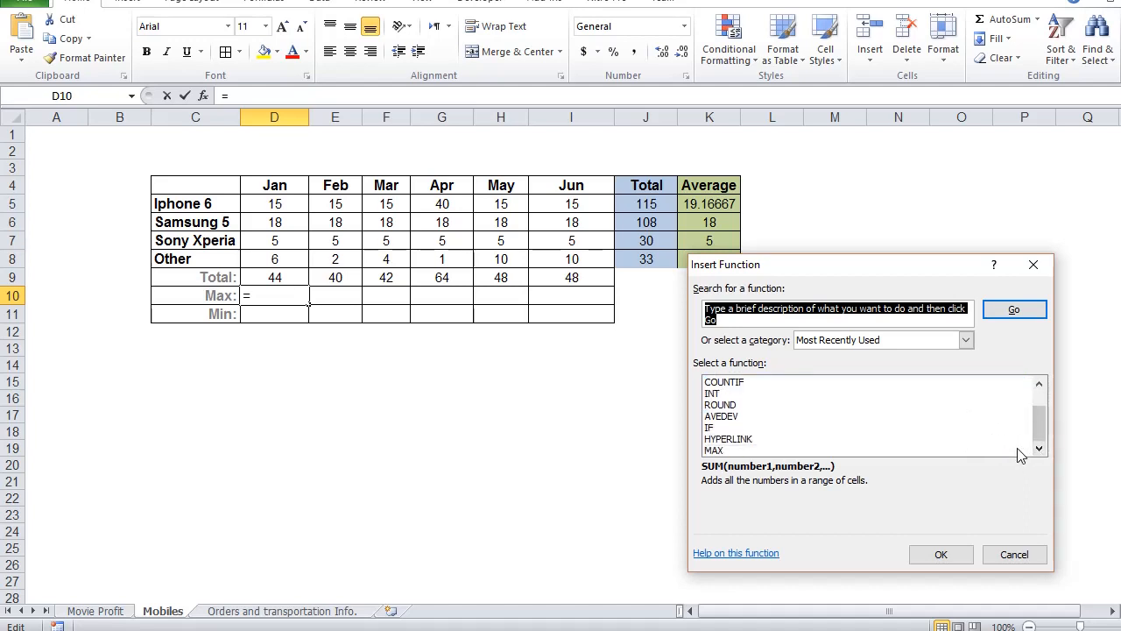
{"action": "left_click", "coordinate": [1019, 450]}
{"action": "left_click", "coordinate": [935, 552]}
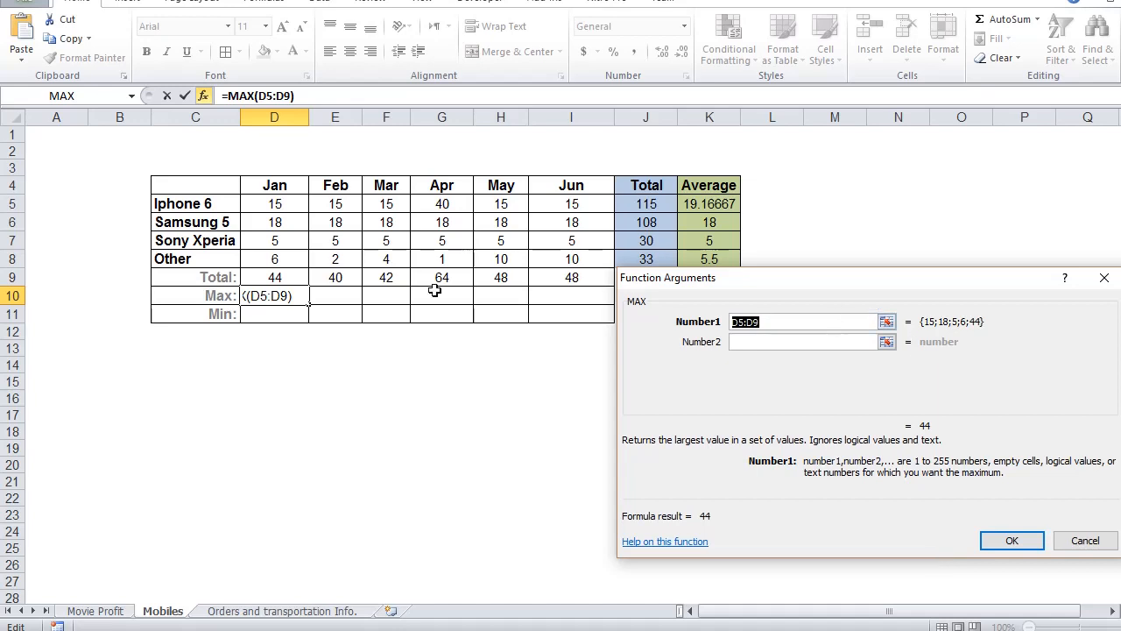
{"action": "left_click_drag", "start_coordinate": [282, 208], "coordinate": [282, 262]}
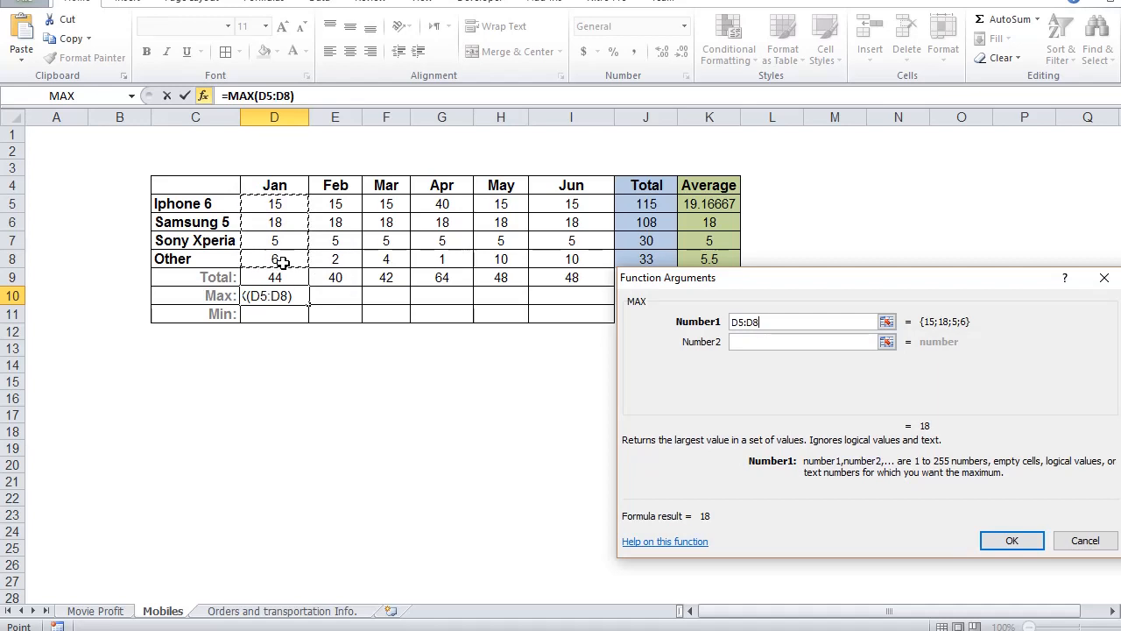
{"action": "key", "text": "Return"}
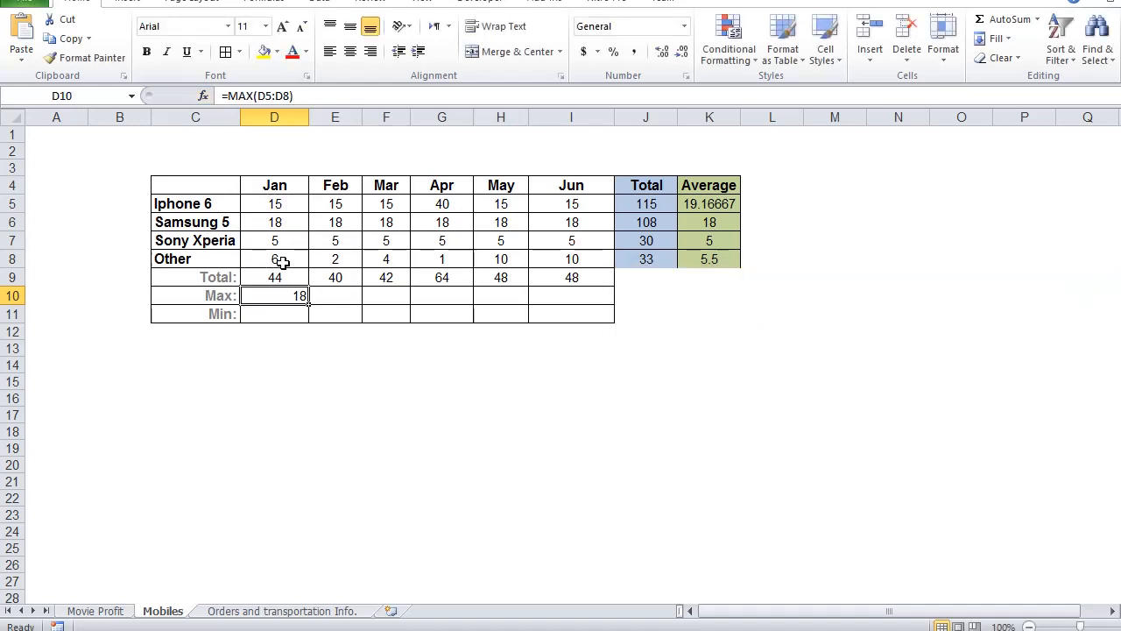
Step: Center the Jan maximum in D10 and fill its formula across to the Jun column, I10
{"action": "left_click", "coordinate": [349, 52]}
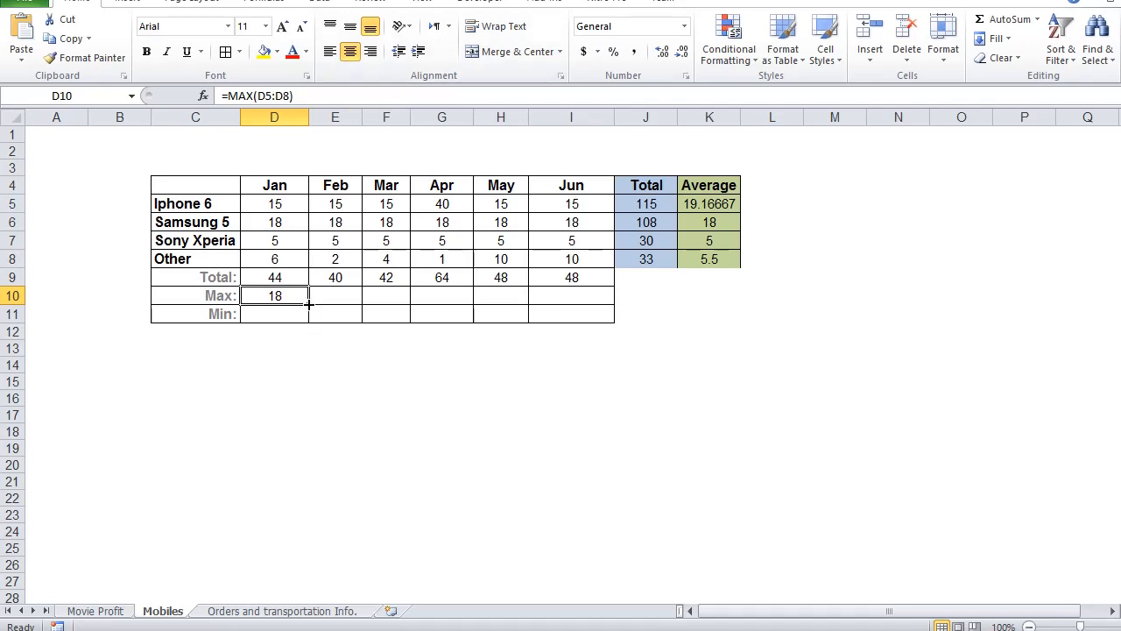
{"action": "left_click_drag", "start_coordinate": [306, 303], "coordinate": [589, 330]}
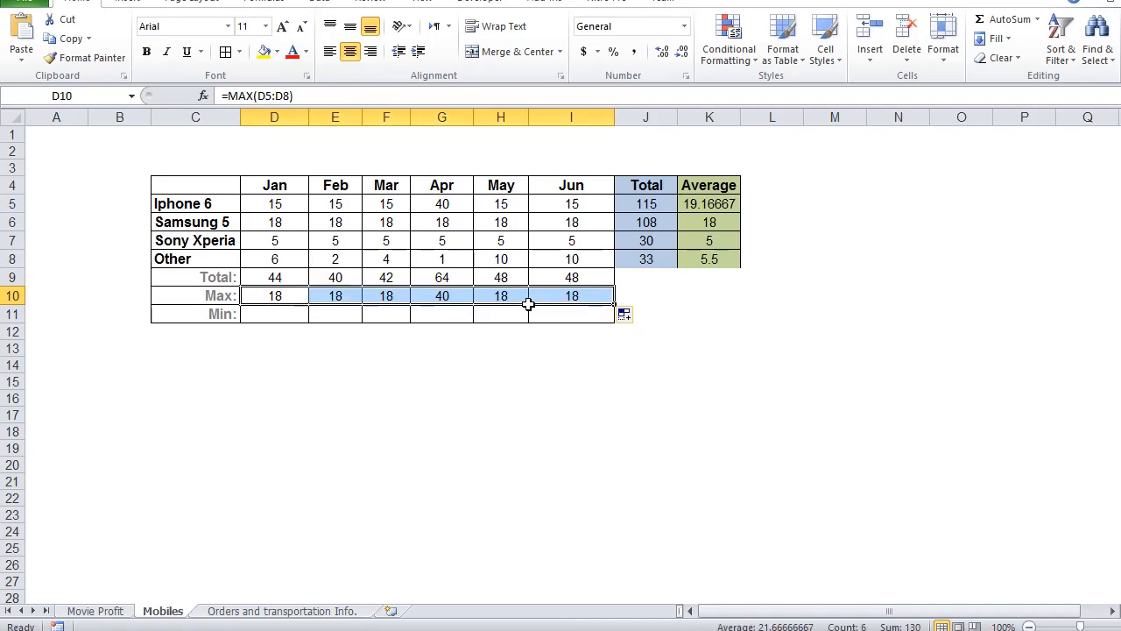
{"action": "left_click", "coordinate": [589, 350]}
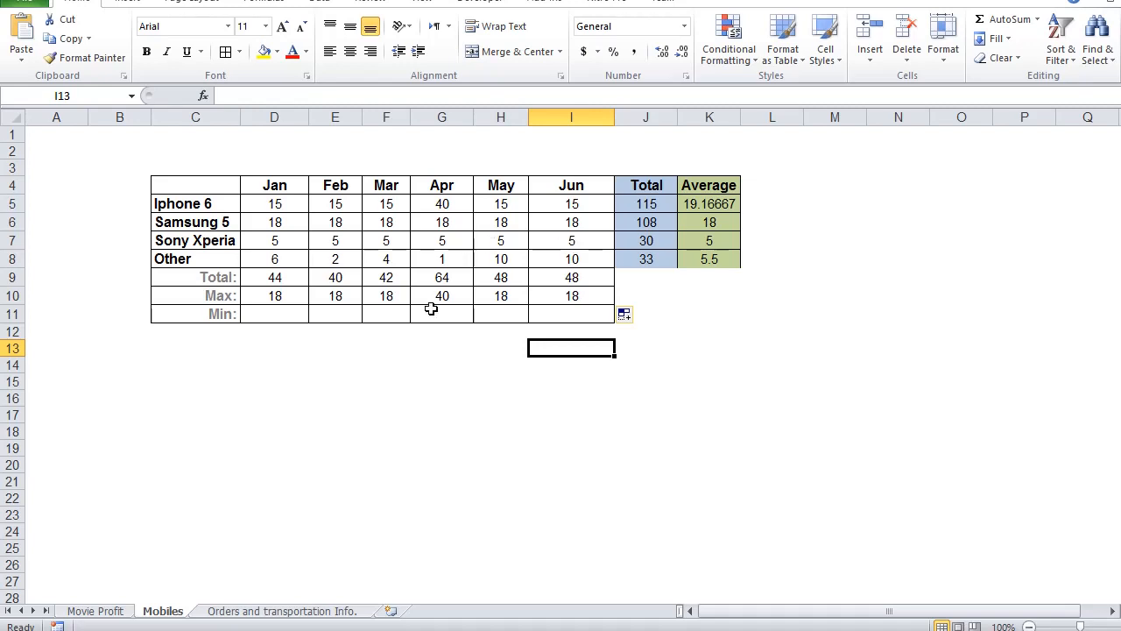
Step: Examine the cell range used by the copied Max formula for Apr in G10
{"action": "double_click", "coordinate": [454, 296]}
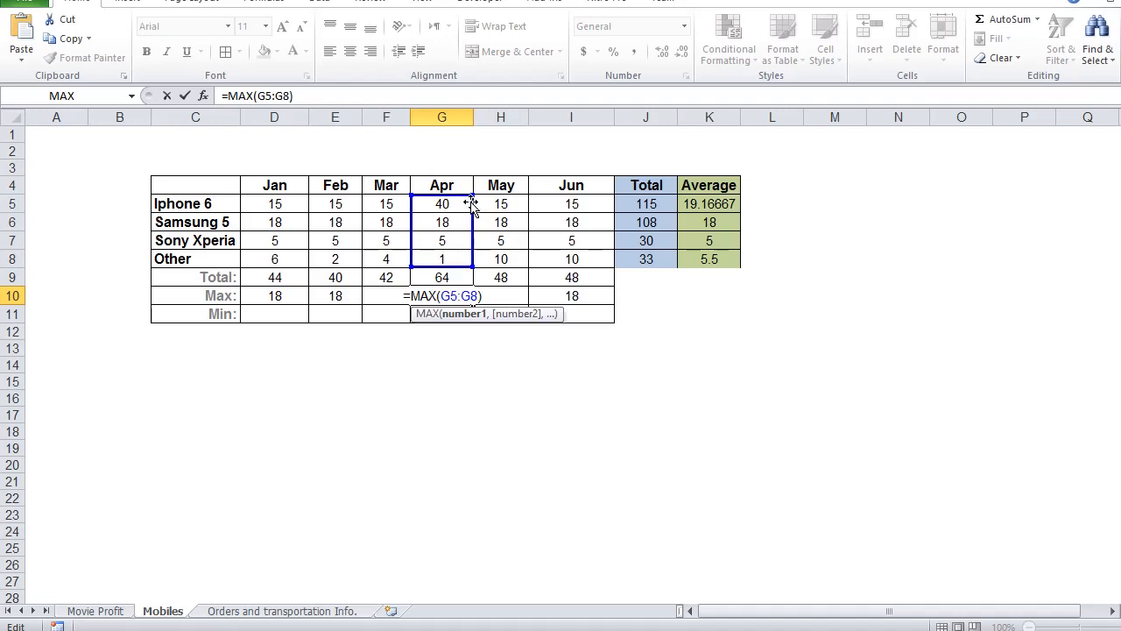
{"action": "left_click", "coordinate": [295, 319]}
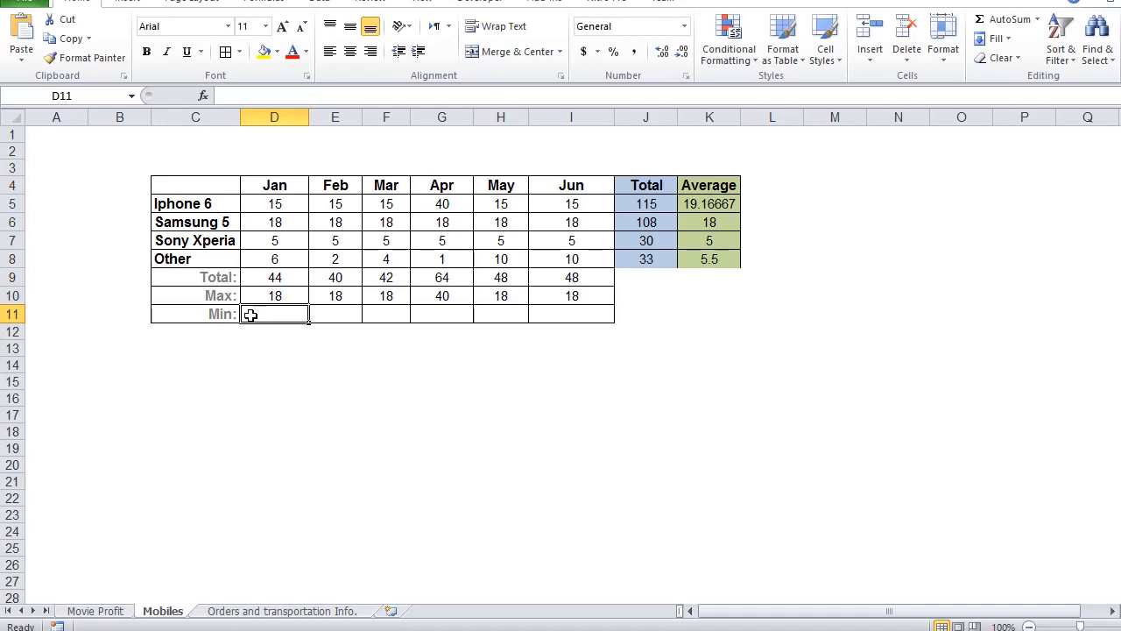
Step: Insert the MIN function from the Statistical category in the Jan Min cell, D11, using the product values D5:D8
{"action": "left_click", "coordinate": [203, 96]}
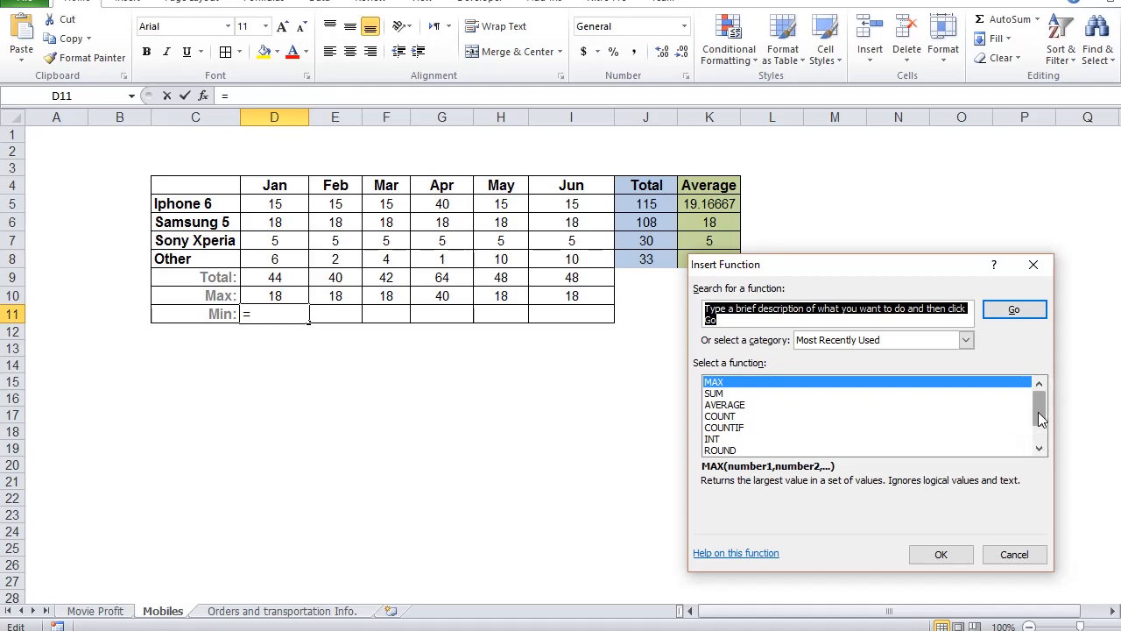
{"action": "left_click_drag", "start_coordinate": [1040, 420], "coordinate": [1037, 379]}
{"action": "left_click", "coordinate": [967, 341]}
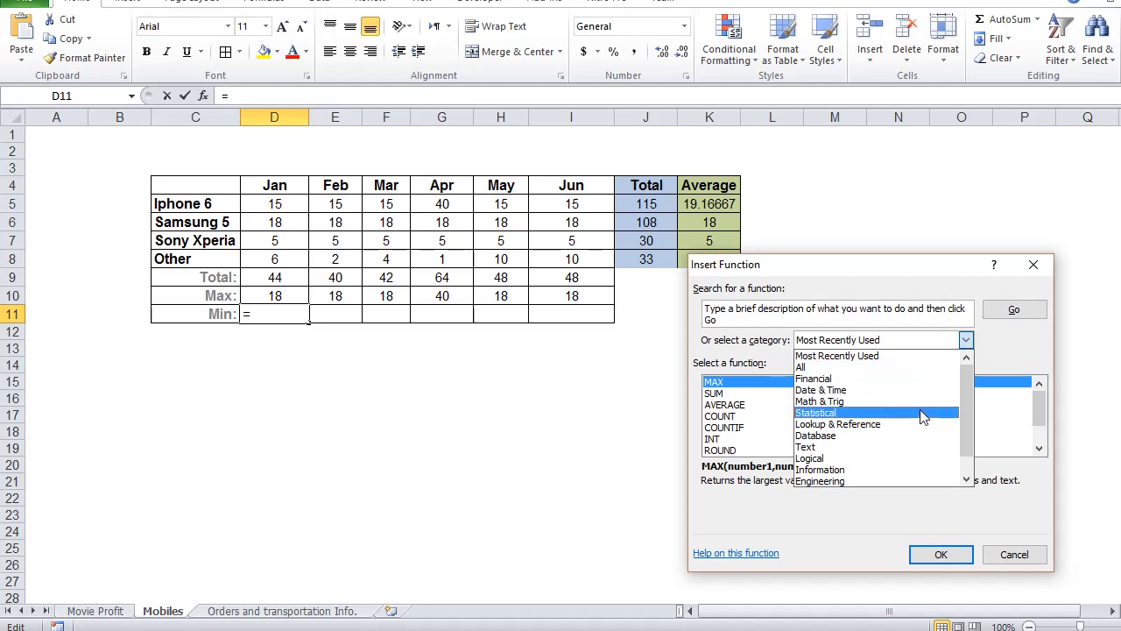
{"action": "left_click", "coordinate": [843, 417]}
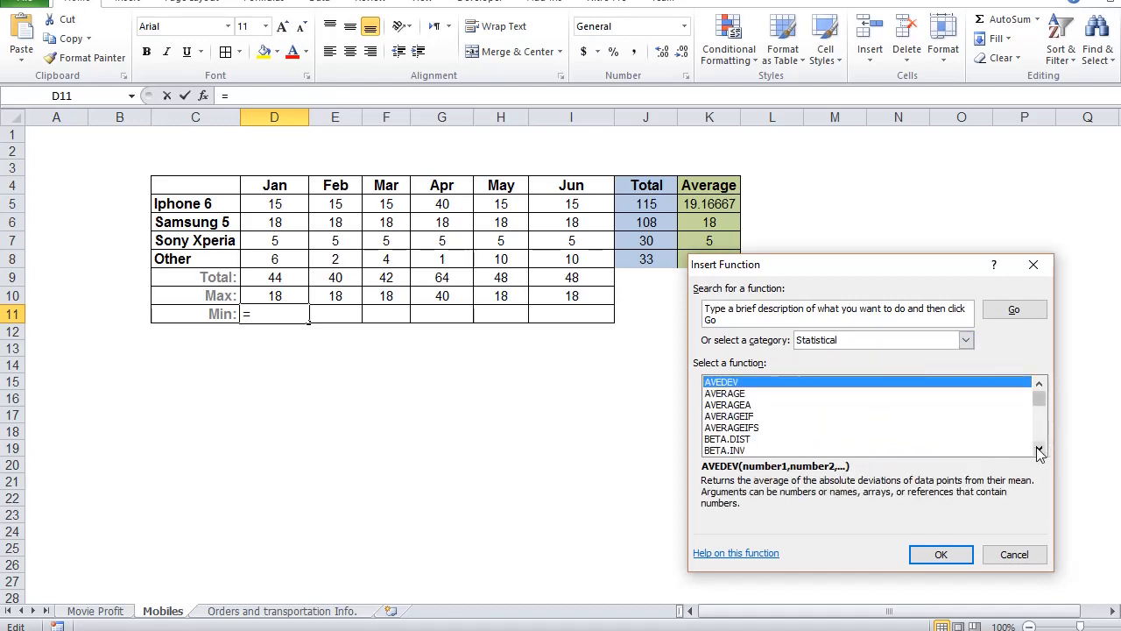
{"action": "left_click", "coordinate": [1040, 449]}
{"action": "left_click", "coordinate": [798, 417]}
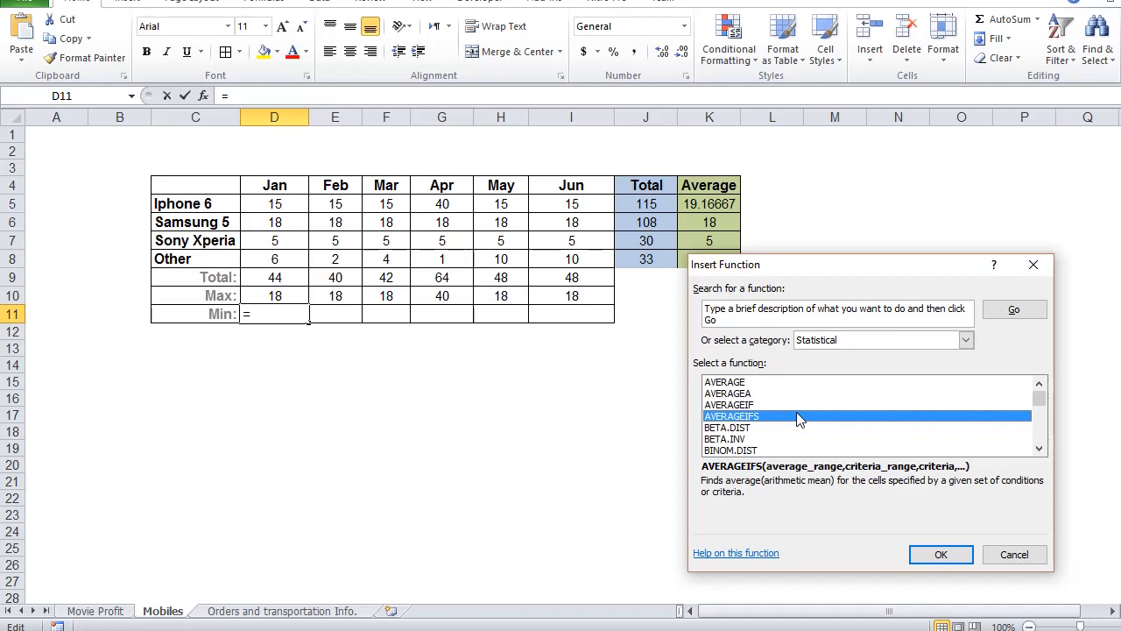
{"action": "key", "text": "m"}
{"action": "key", "text": "Down"}
{"action": "key", "text": "Down"}
{"action": "key", "text": "Down"}
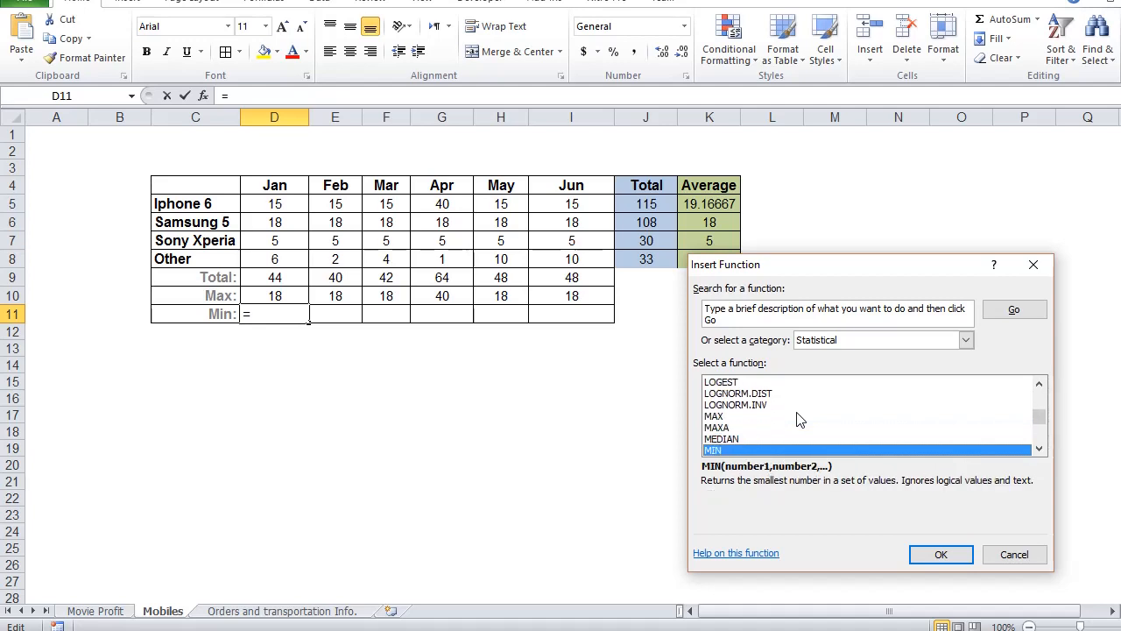
{"action": "key", "text": "Return"}
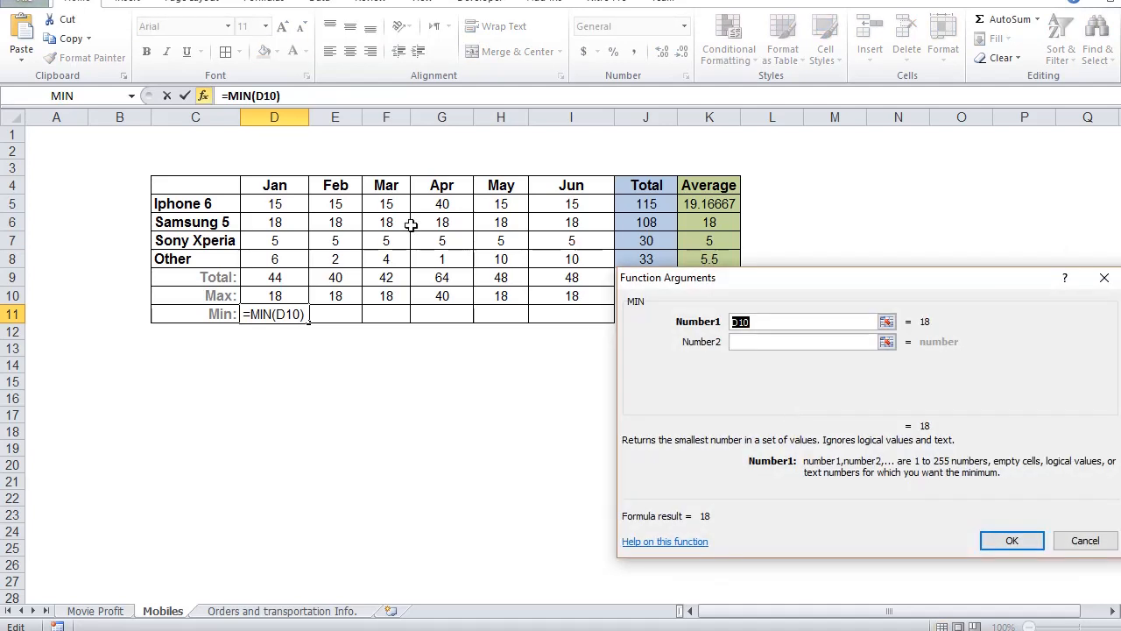
{"action": "left_click_drag", "start_coordinate": [278, 203], "coordinate": [277, 257]}
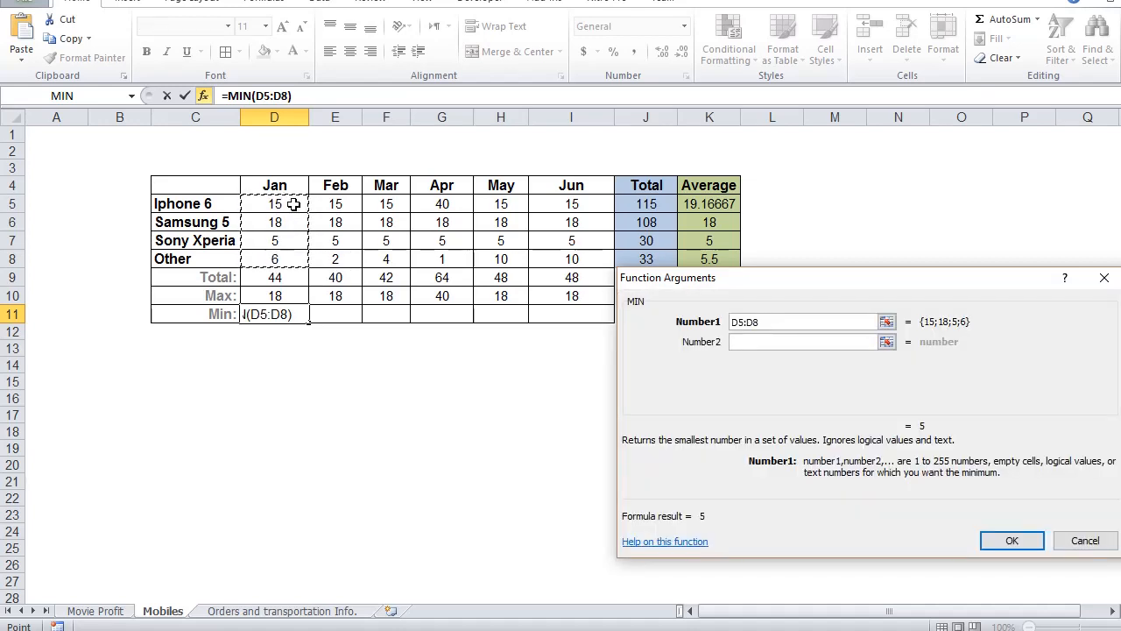
{"action": "left_click", "coordinate": [1014, 540]}
Step: Center the Jan minimum in D11 and fill its formula across to the Jun column, I11
{"action": "left_click", "coordinate": [350, 51]}
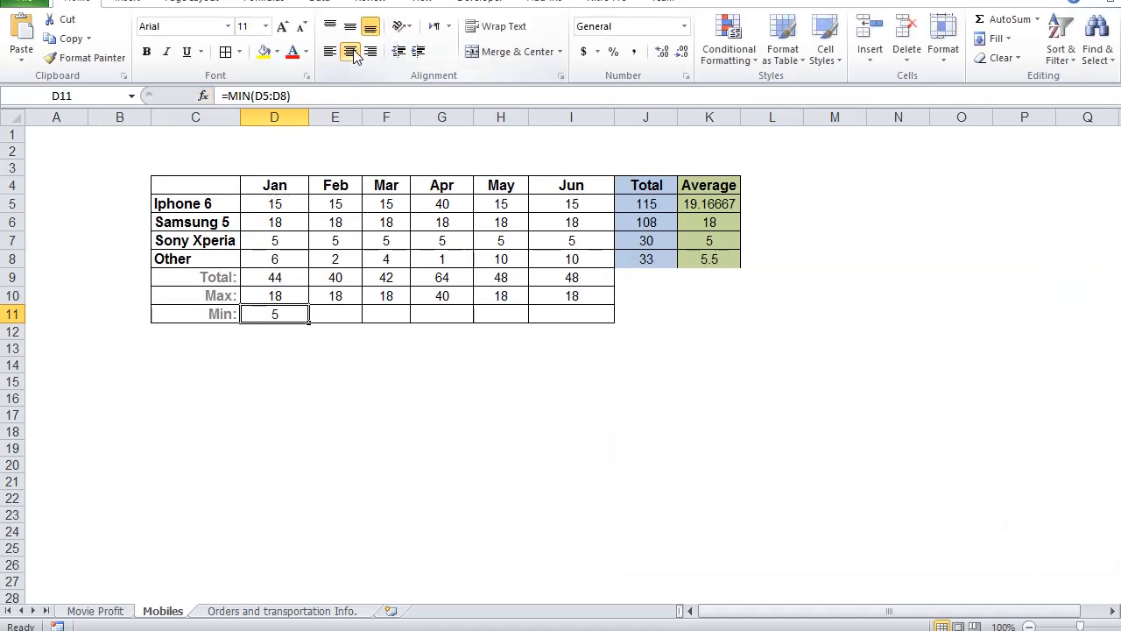
{"action": "left_click_drag", "start_coordinate": [308, 321], "coordinate": [589, 318]}
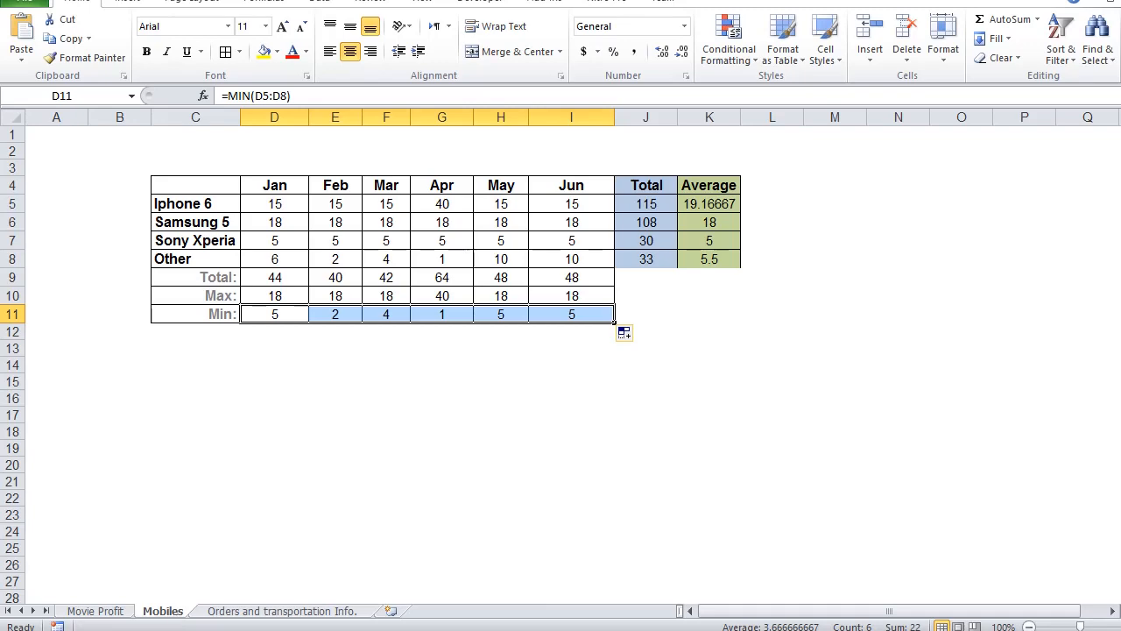
{"action": "left_click", "coordinate": [1120, 481]}
{"action": "left_click", "coordinate": [1116, 501]}
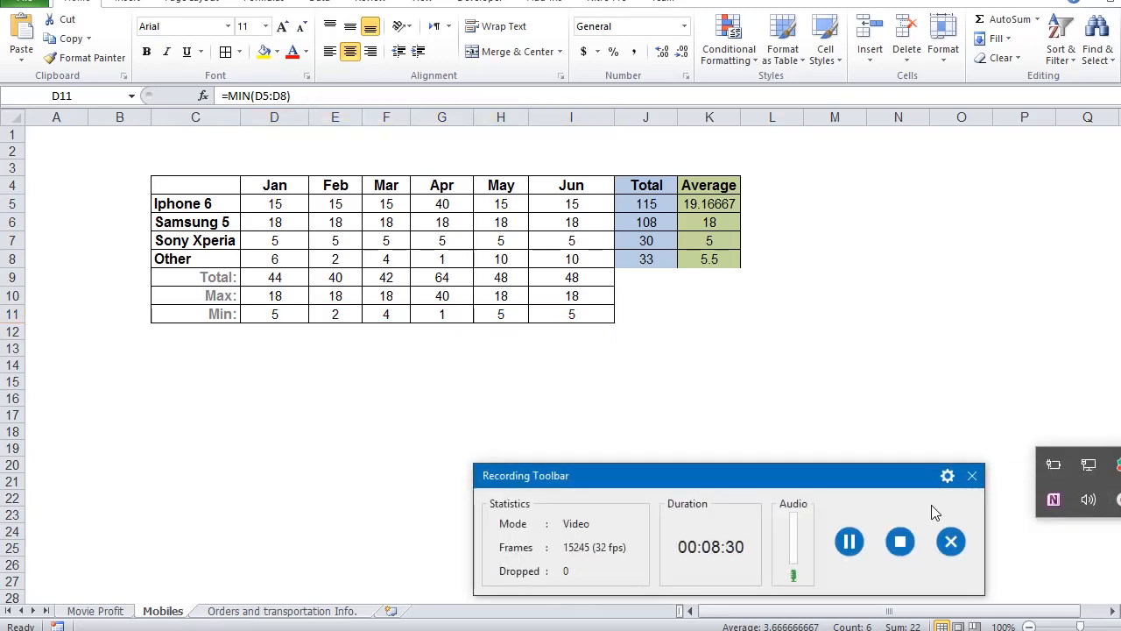
{"action": "left_click", "coordinate": [899, 540]}
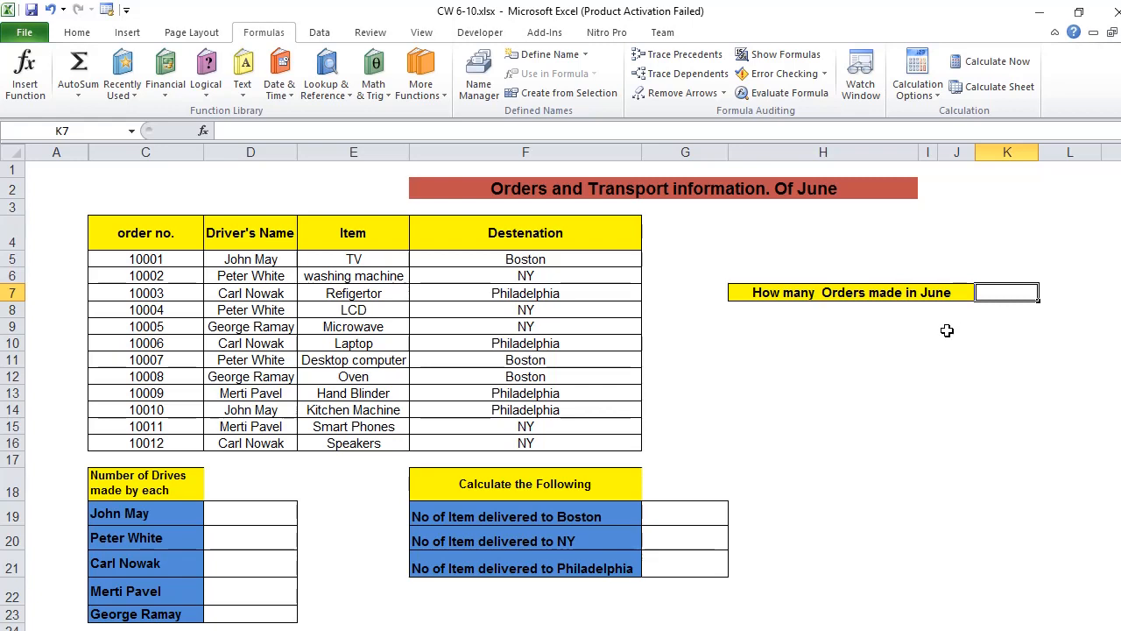
{"action": "key", "text": "alt+Tab"}
Step: Insert the COUNT function in K7 to count the June orders, using the order numbers in C5:C16
{"action": "left_click", "coordinate": [203, 133]}
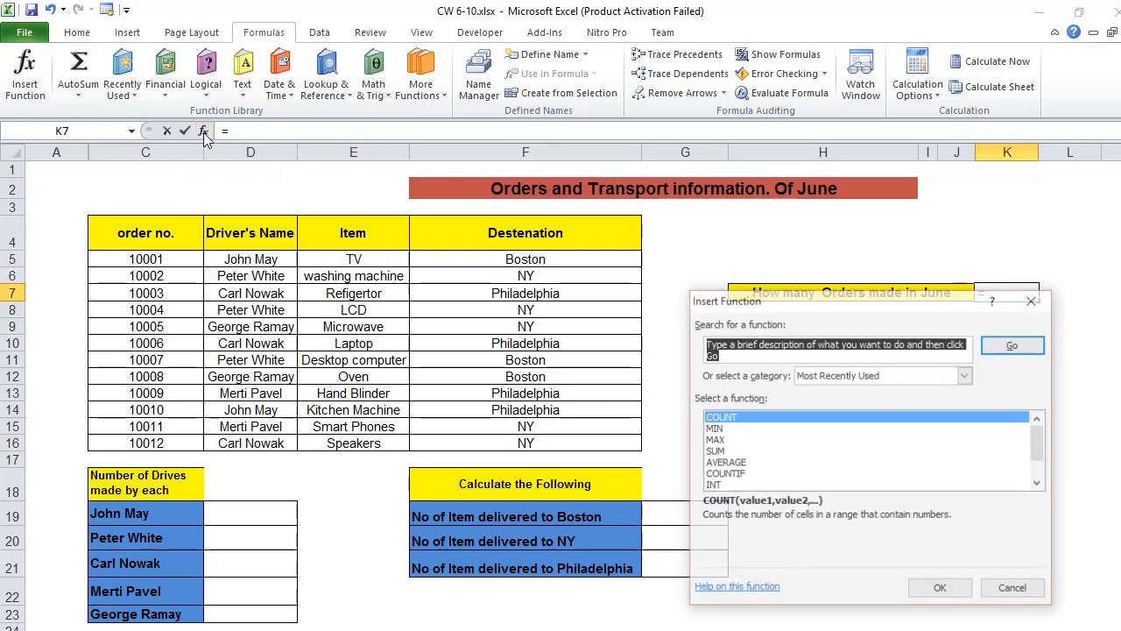
{"action": "double_click", "coordinate": [806, 416]}
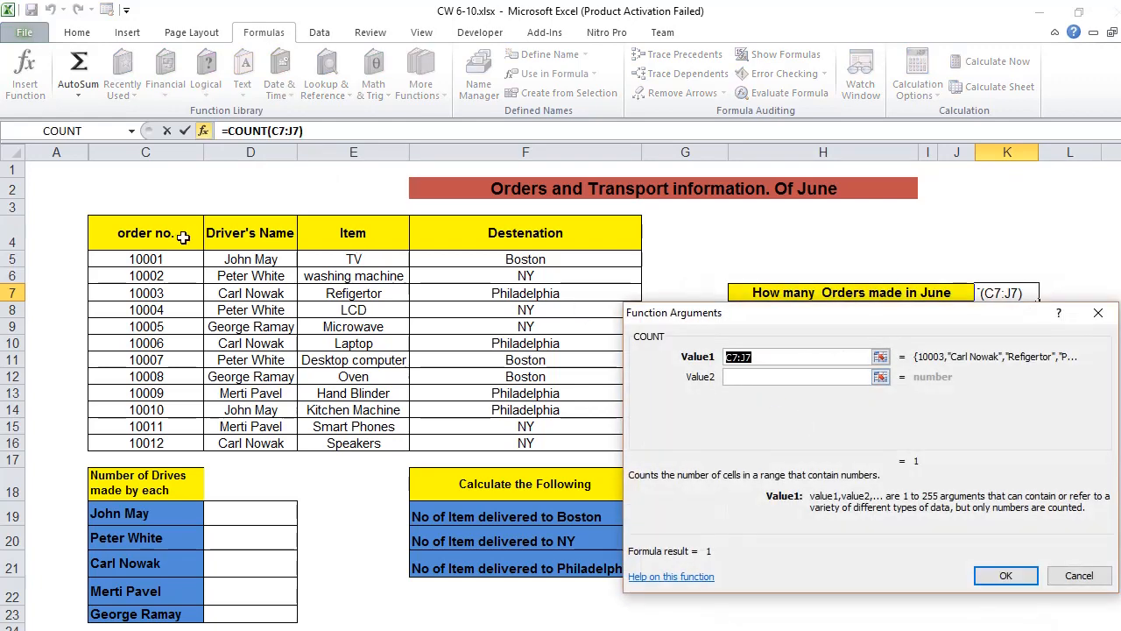
{"action": "left_click_drag", "start_coordinate": [175, 255], "coordinate": [157, 442]}
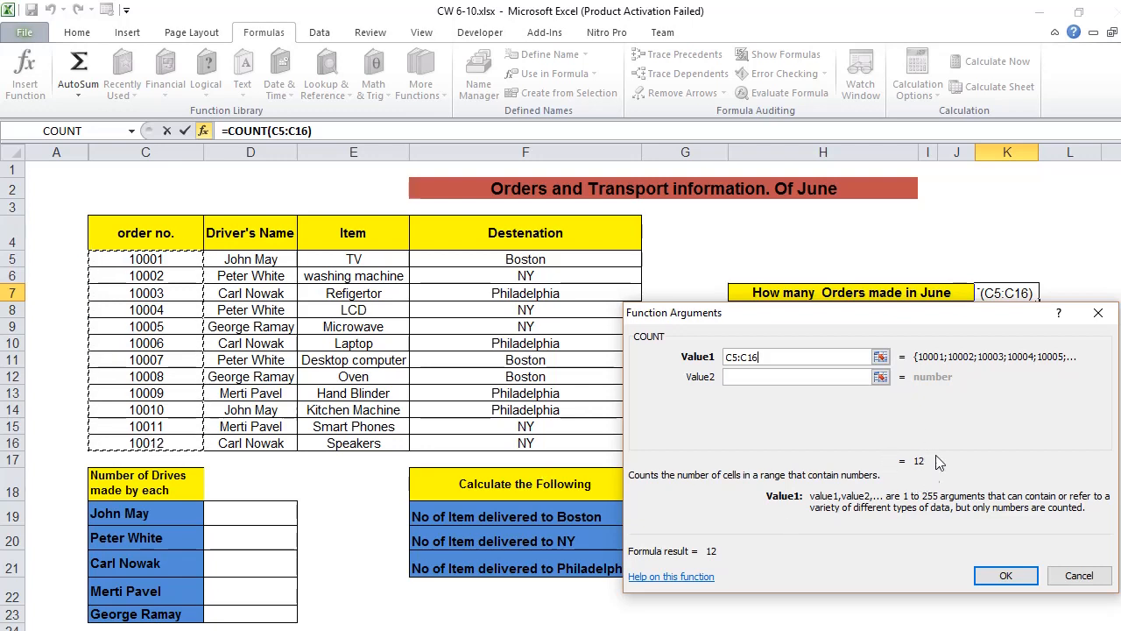
{"action": "left_click", "coordinate": [998, 577]}
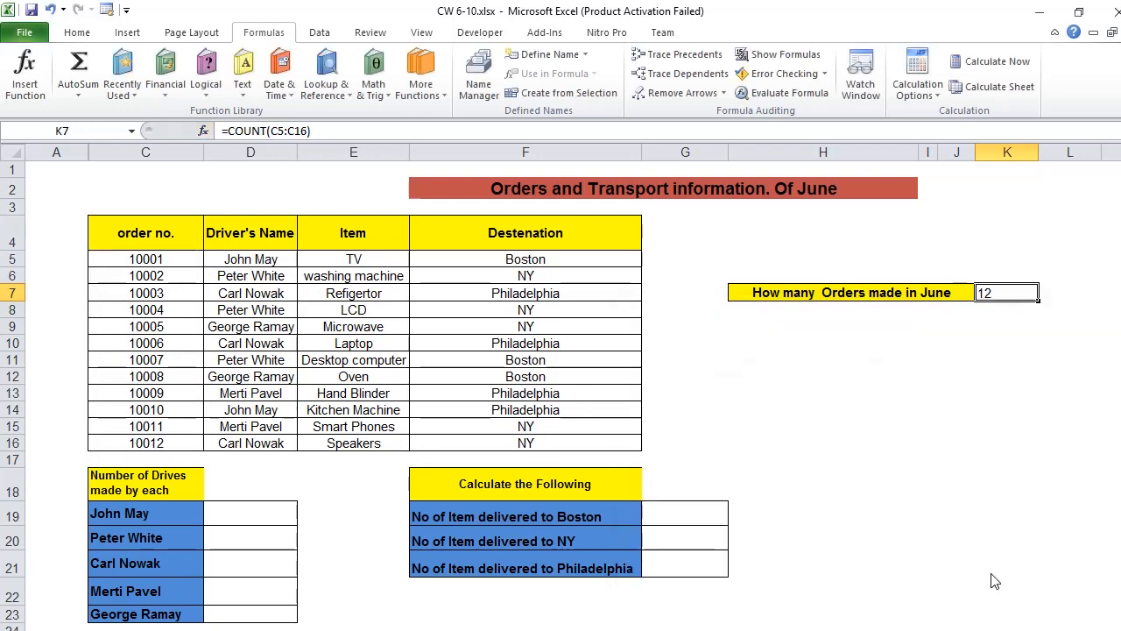
Step: Examine the order numbers one by one from C5 down to C16
{"action": "left_click", "coordinate": [155, 258]}
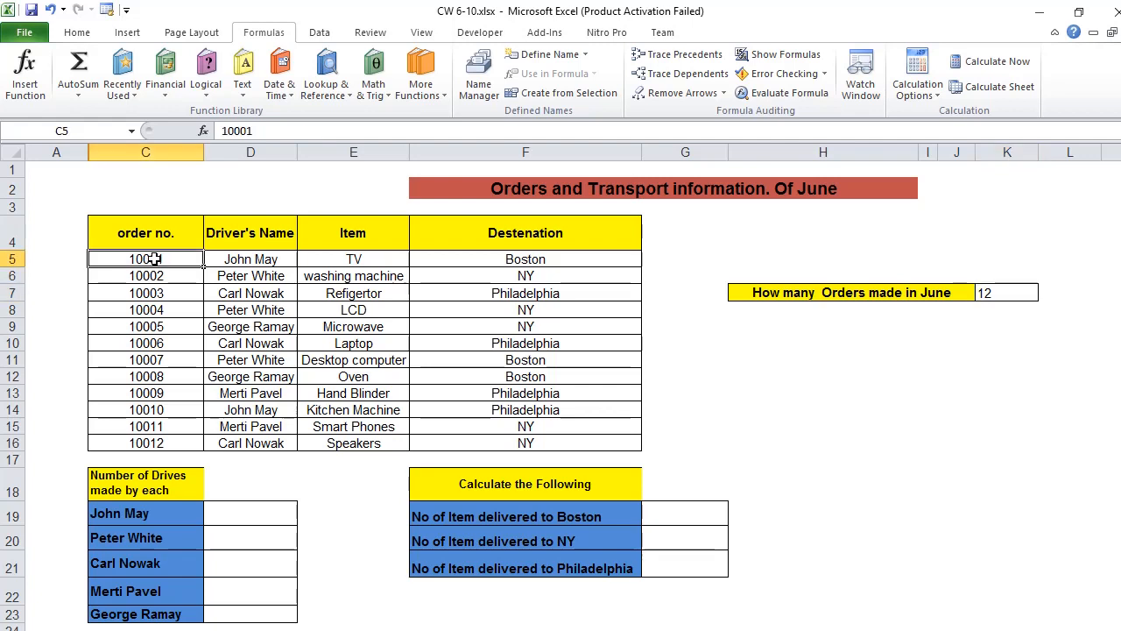
{"action": "key", "text": "Down"}
{"action": "key", "text": "Down"}
{"action": "key", "text": "Down"}
{"action": "key", "text": "Down"}
{"action": "key", "text": "Down"}
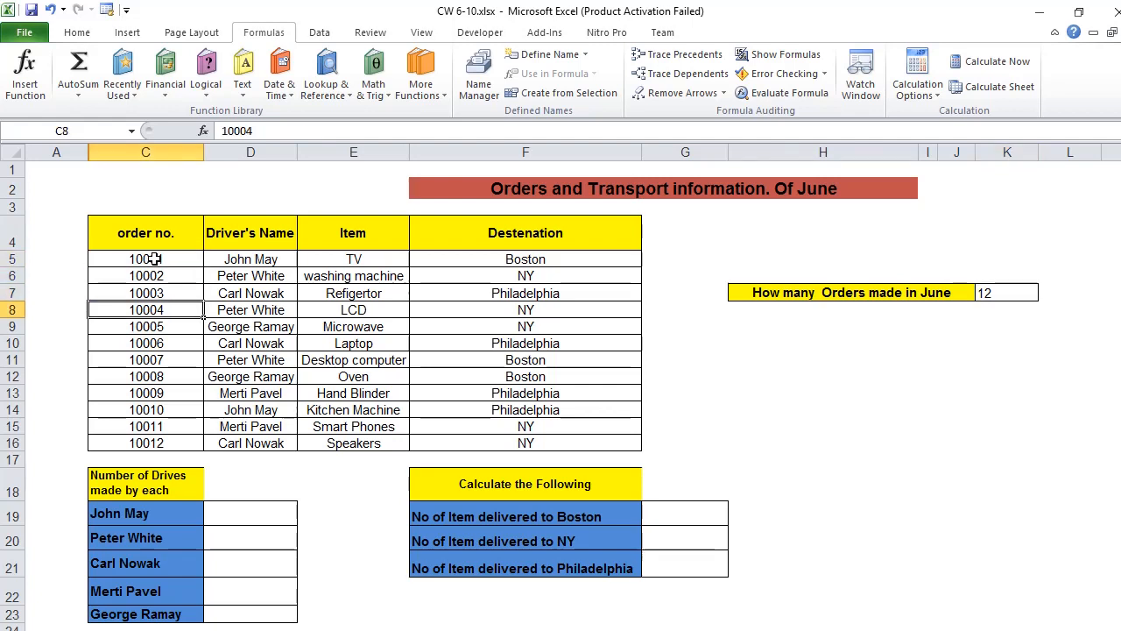
{"action": "key", "text": "Down"}
{"action": "key", "text": "Down"}
{"action": "key", "text": "Down"}
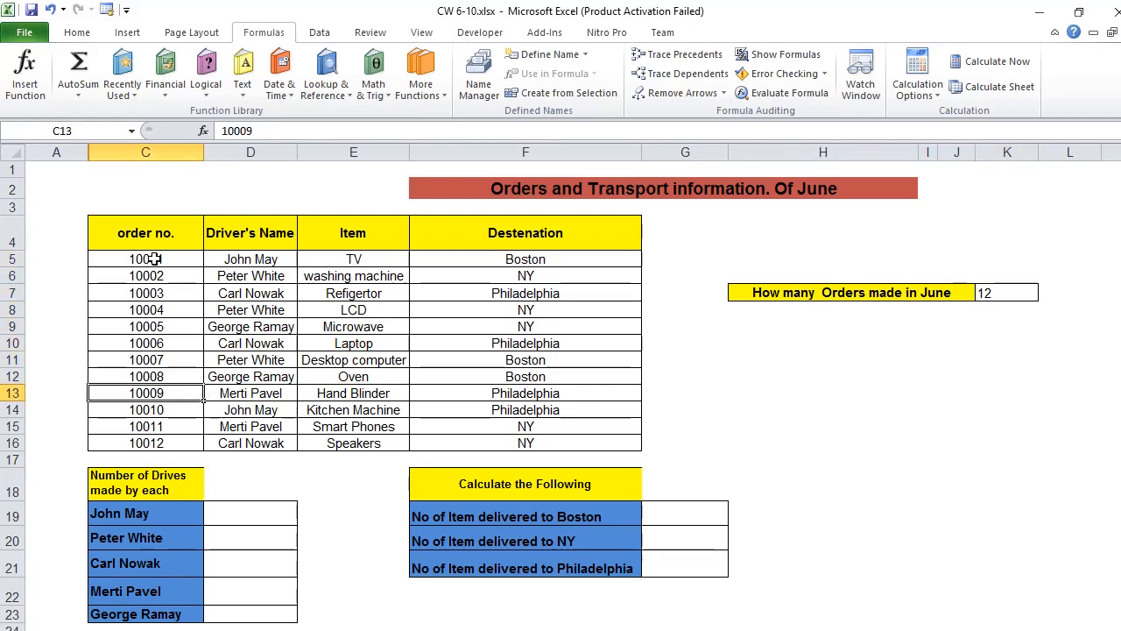
{"action": "key", "text": "Down"}
{"action": "key", "text": "Down"}
{"action": "key", "text": "Down"}
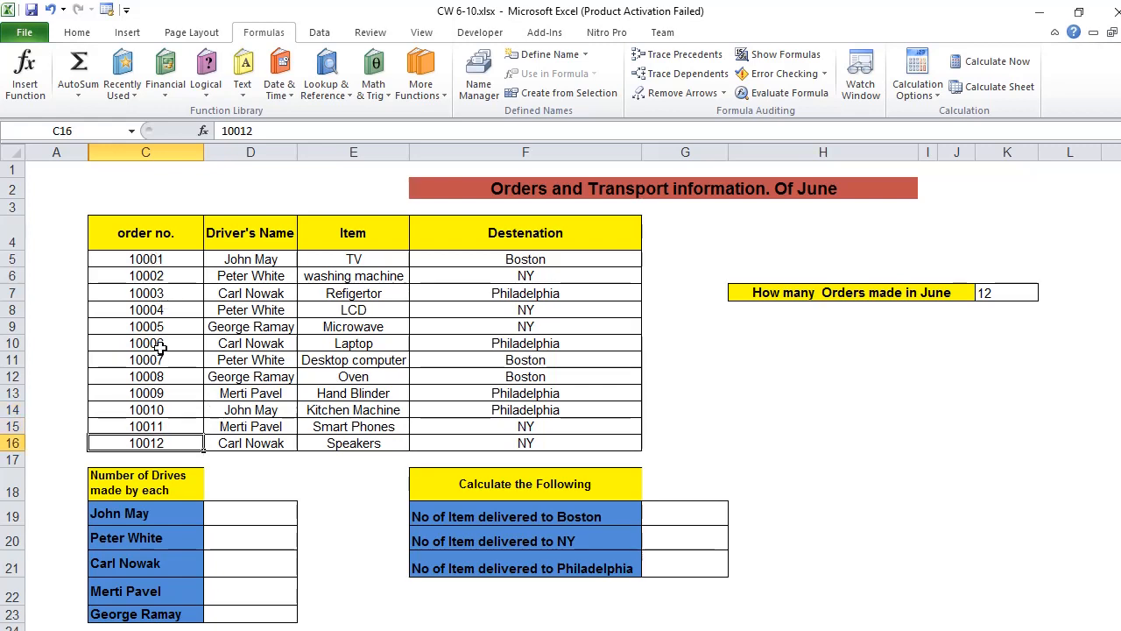
Step: Try clearing the order number in C9 and replacing it with 0, and undo both changes
{"action": "left_click", "coordinate": [181, 326]}
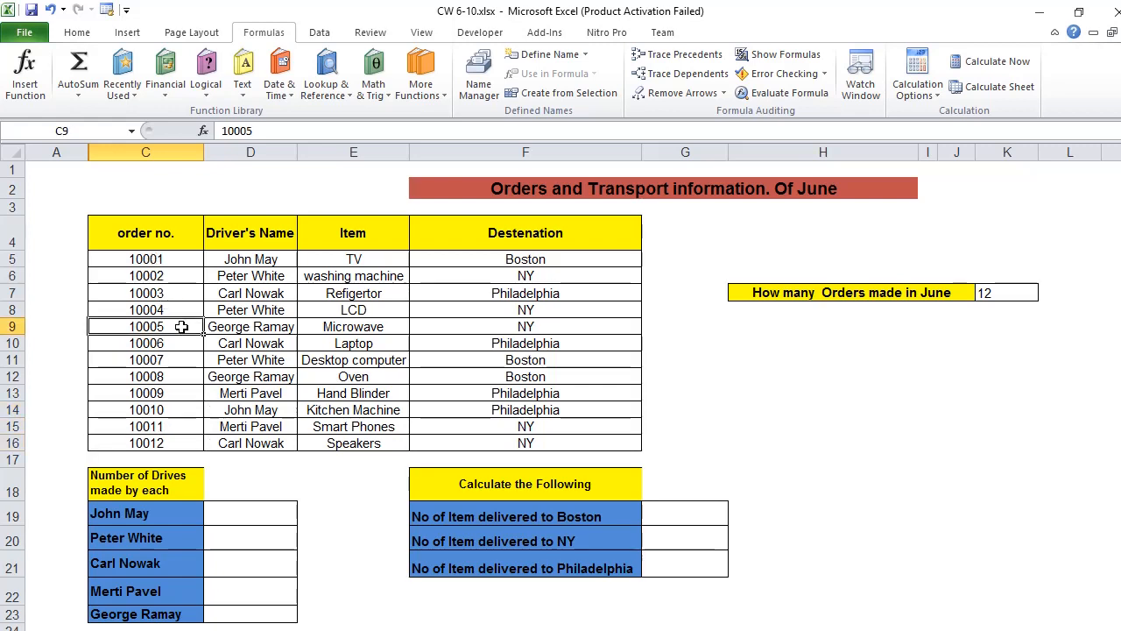
{"action": "key", "text": "Delete"}
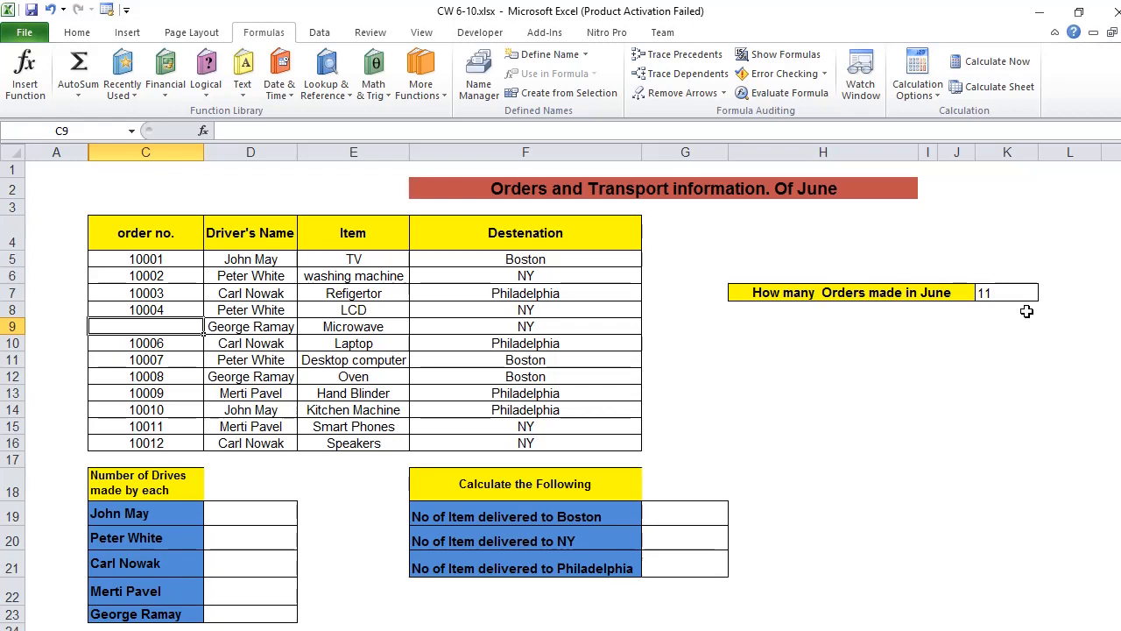
{"action": "type", "text": "0"}
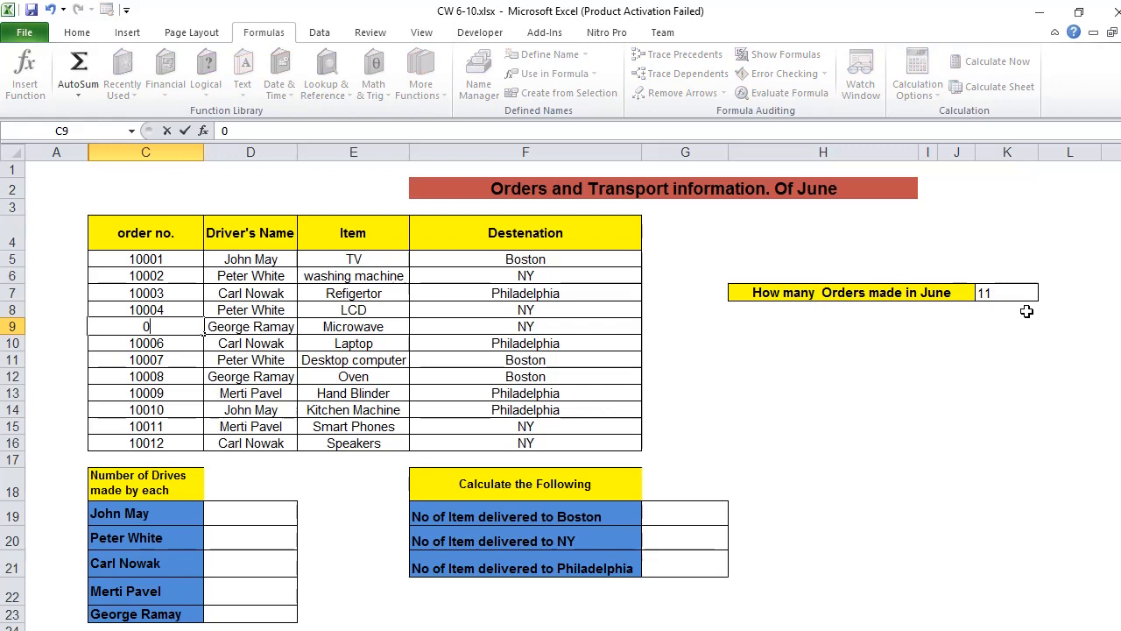
{"action": "key", "text": "Return"}
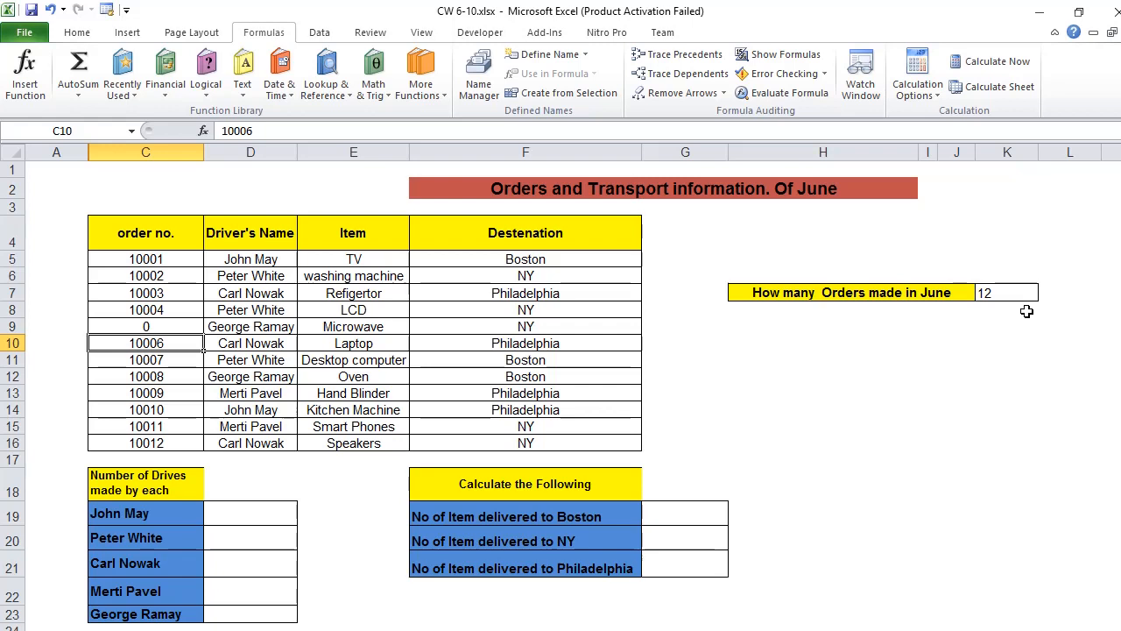
{"action": "key", "text": "Up"}
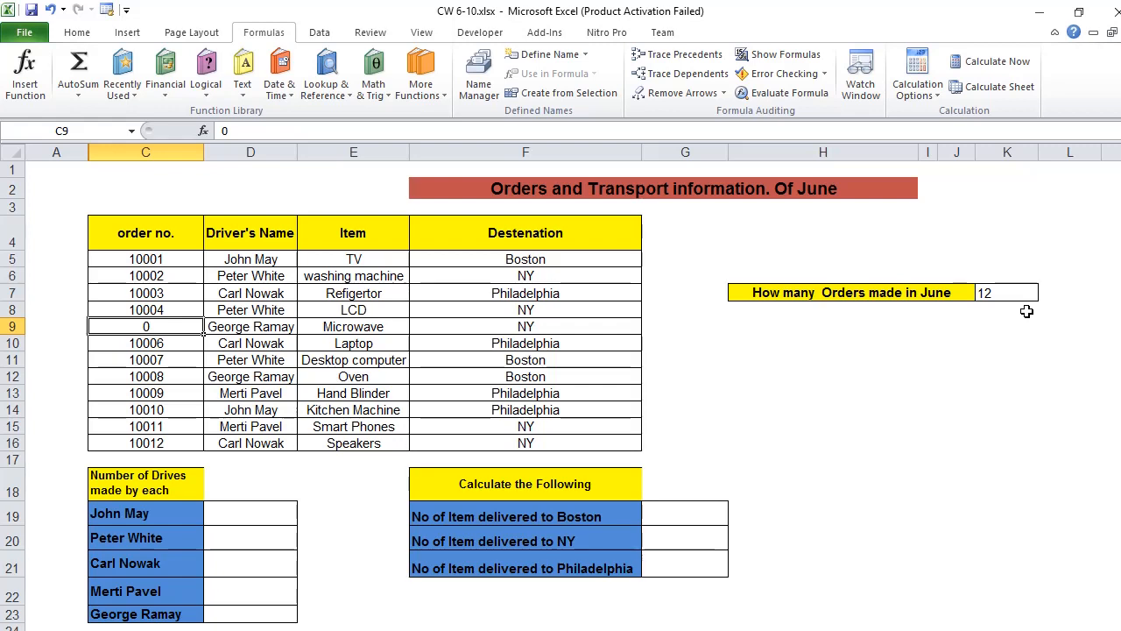
{"action": "key", "text": "ctrl+z"}
{"action": "key", "text": "ctrl+z"}
Step: Center the June order count in K7
{"action": "double_click", "coordinate": [1025, 296]}
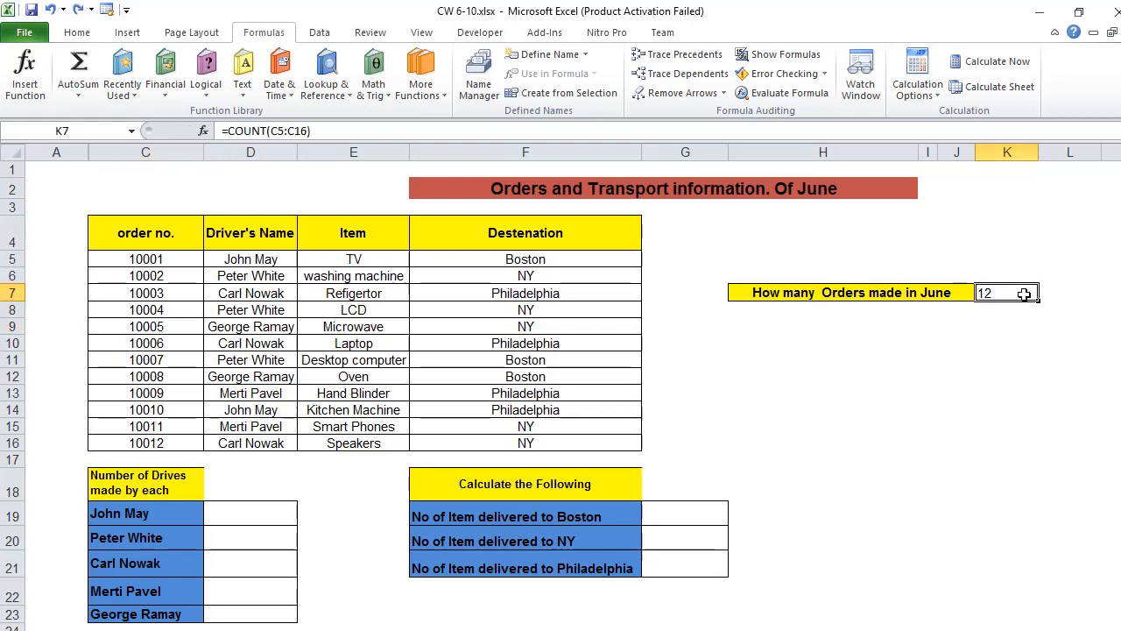
{"action": "left_click", "coordinate": [93, 32]}
{"action": "left_click", "coordinate": [914, 390]}
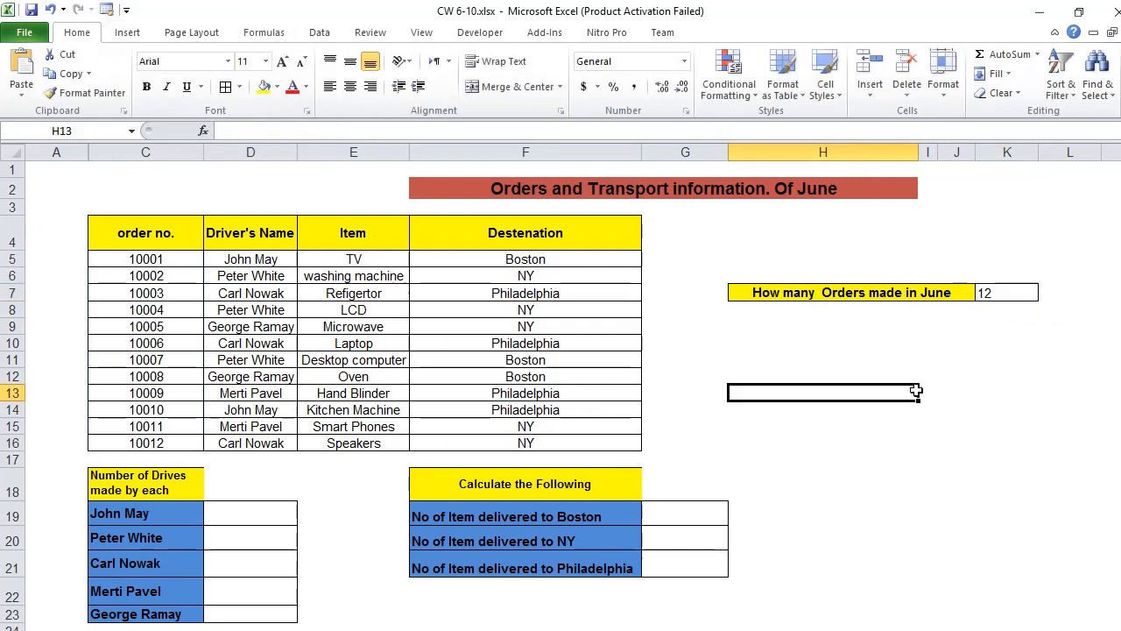
{"action": "left_click", "coordinate": [1025, 292]}
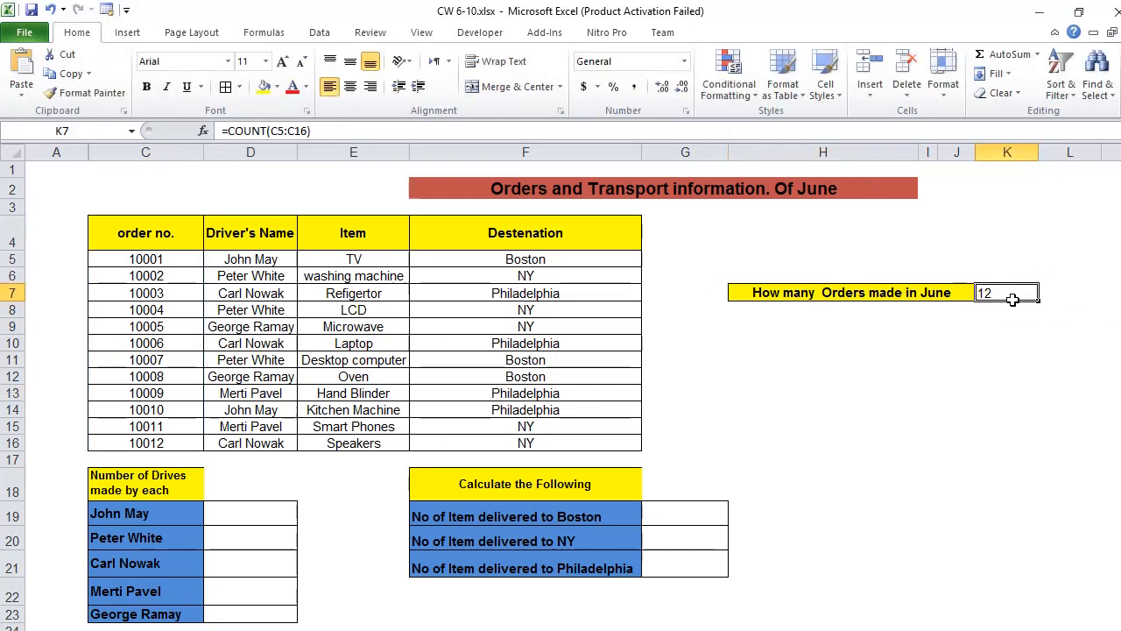
{"action": "left_click", "coordinate": [351, 88]}
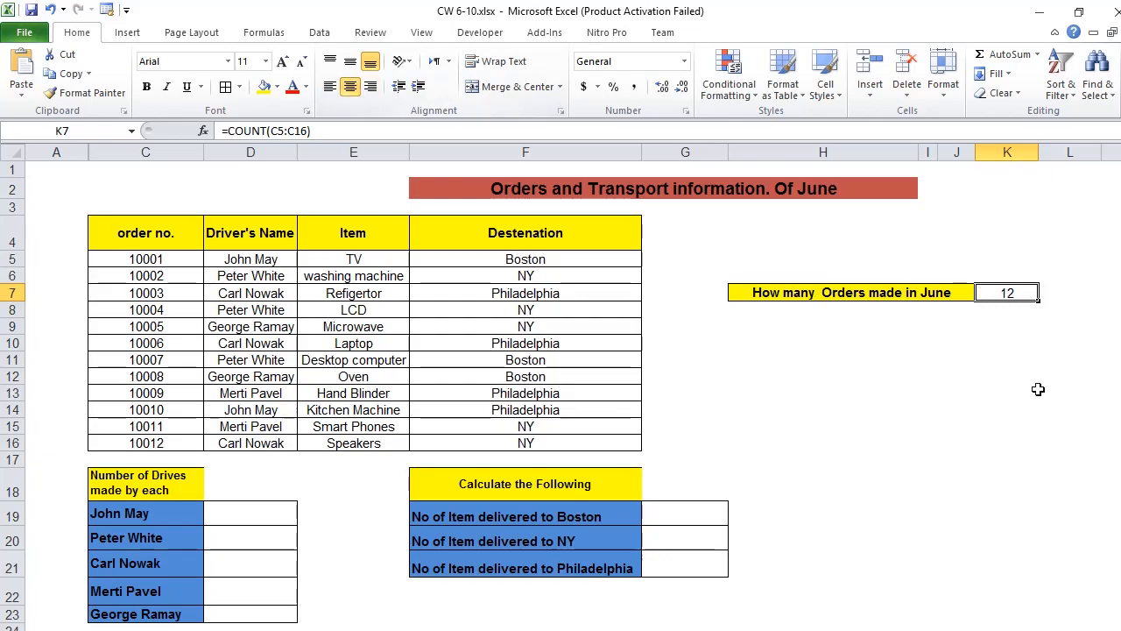
Step: Replace the June order count in K7 with the statistical function COUNTA over the order numbers in C5:C16
{"action": "key", "text": "alt+Tab"}
{"action": "key", "text": "Delete"}
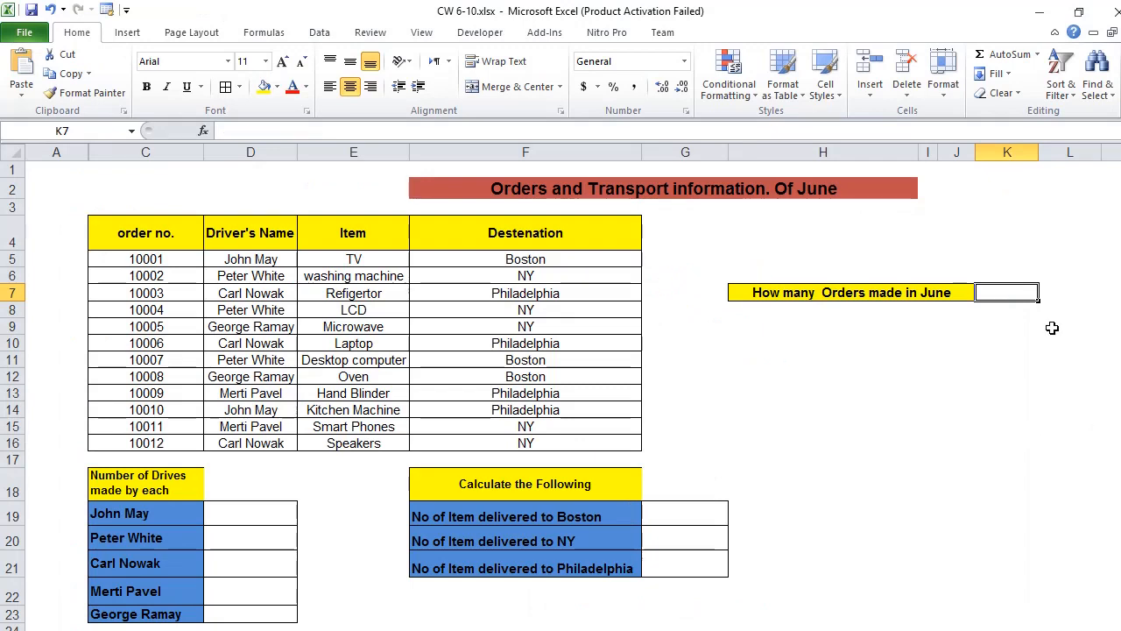
{"action": "left_click", "coordinate": [204, 130]}
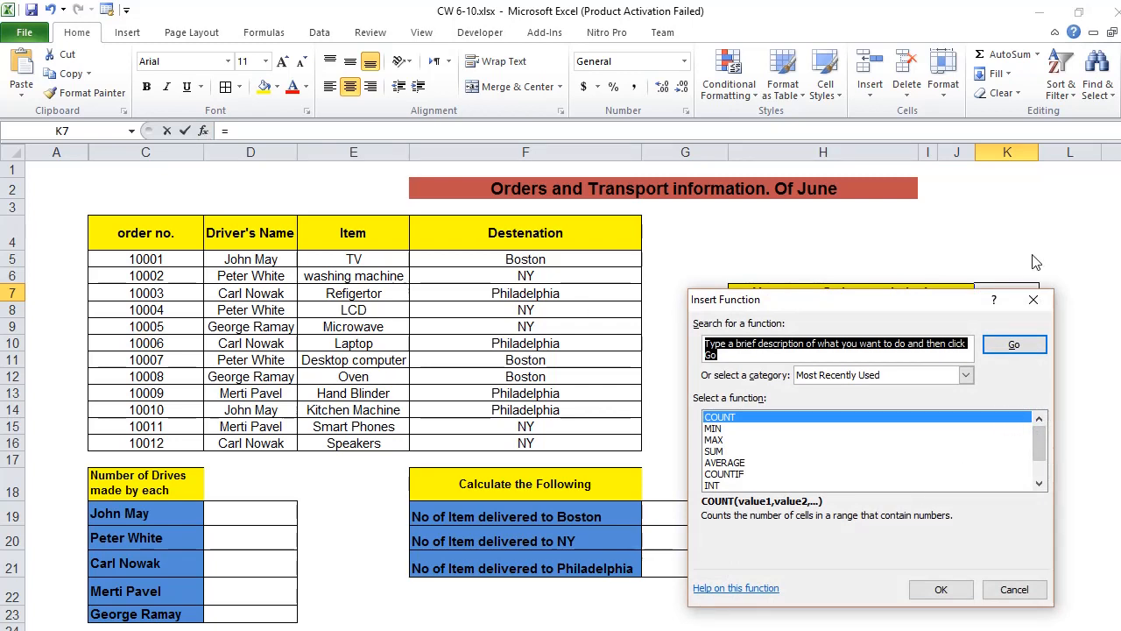
{"action": "mouse_move", "coordinate": [1039, 441]}
{"action": "left_mouse_down"}
{"action": "mouse_move", "coordinate": [1040, 464]}
{"action": "mouse_move", "coordinate": [1039, 450]}
{"action": "left_mouse_up"}
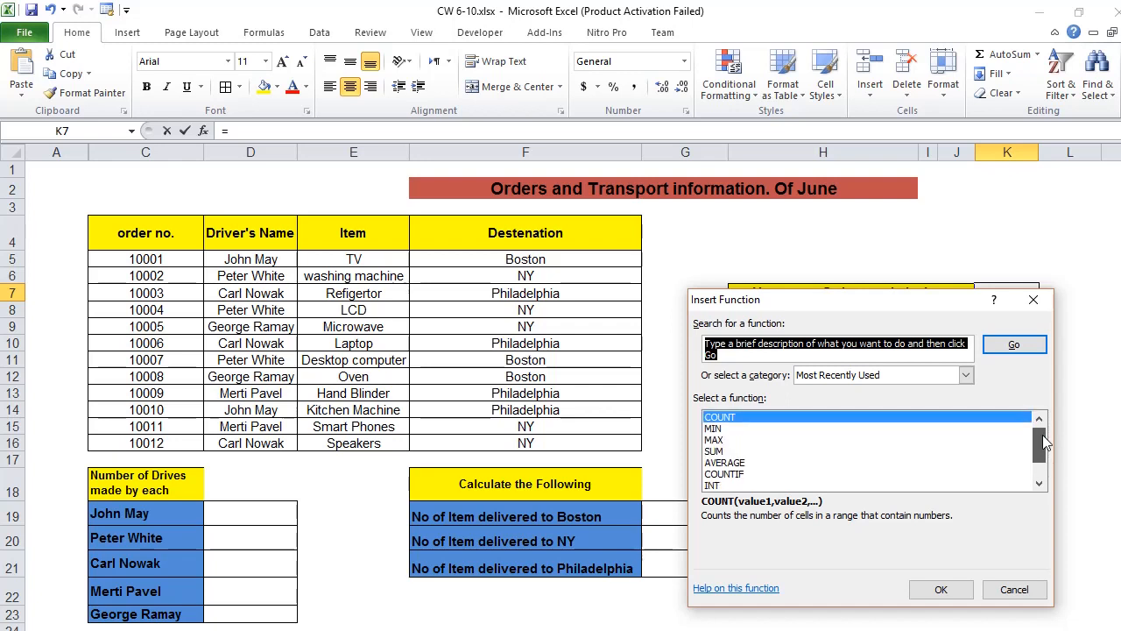
{"action": "left_click", "coordinate": [965, 375]}
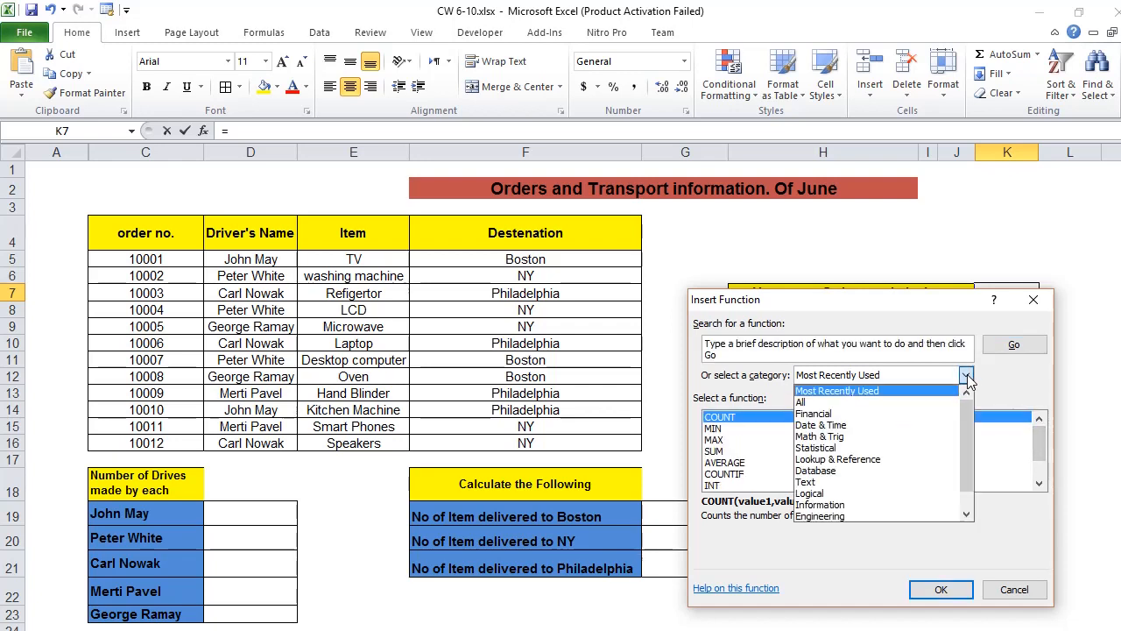
{"action": "left_click", "coordinate": [937, 448]}
{"action": "left_click", "coordinate": [920, 451]}
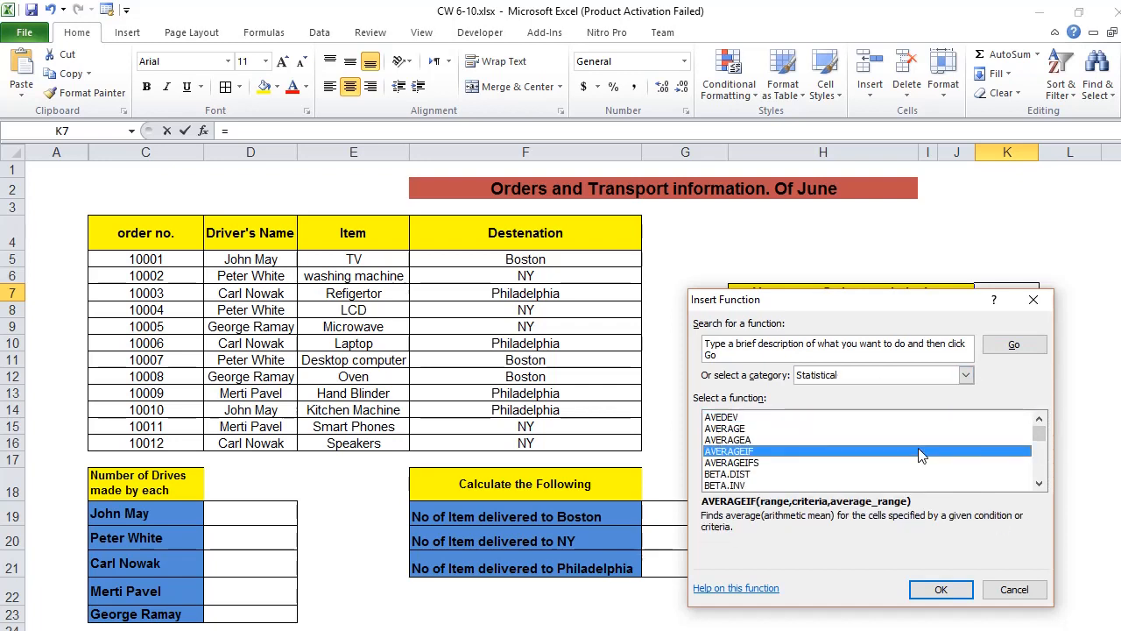
{"action": "left_click", "coordinate": [751, 419]}
{"action": "left_click", "coordinate": [745, 429]}
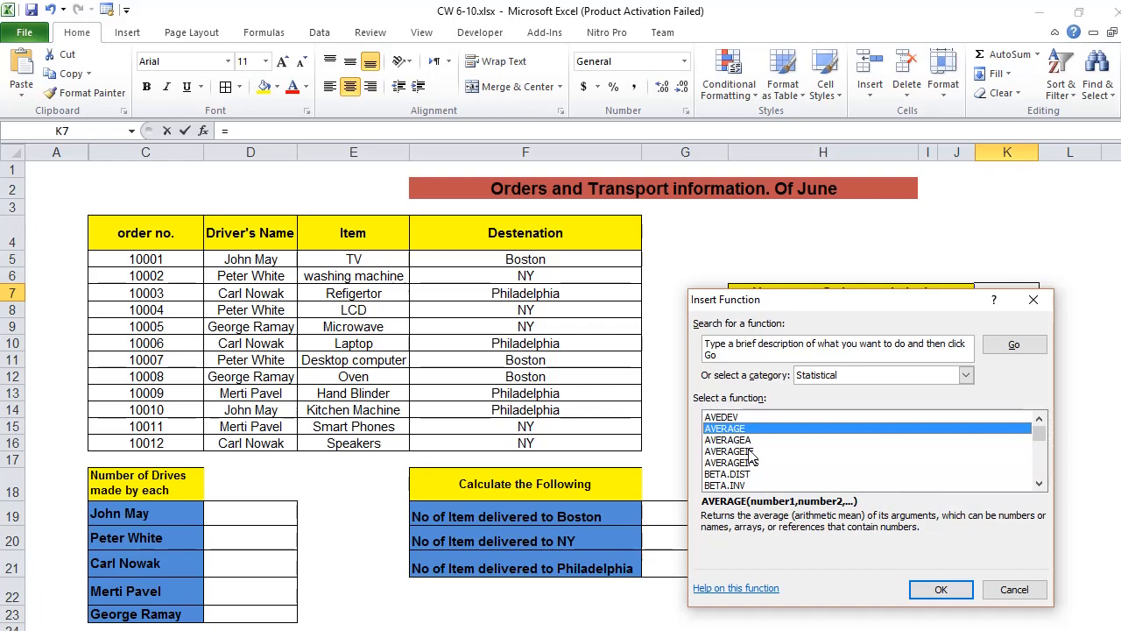
{"action": "key", "text": "c"}
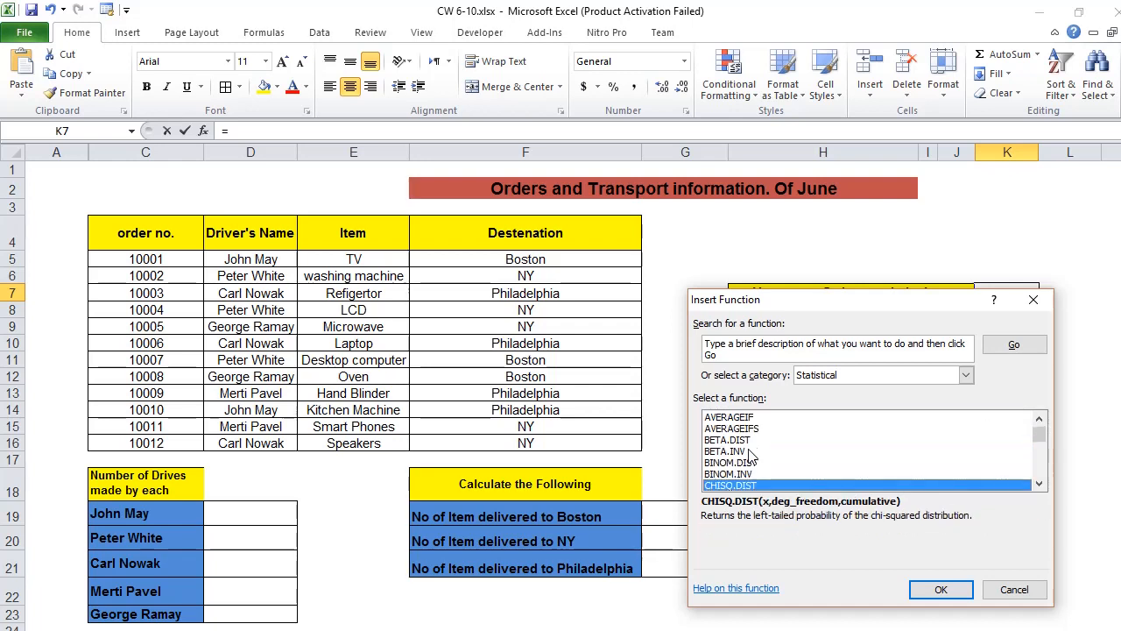
{"action": "key", "text": "Down"}
{"action": "key", "text": "Down"}
{"action": "key", "text": "Down"}
{"action": "key", "text": "Down"}
{"action": "key", "text": "Down"}
{"action": "key", "text": "Down"}
{"action": "key", "text": "Down"}
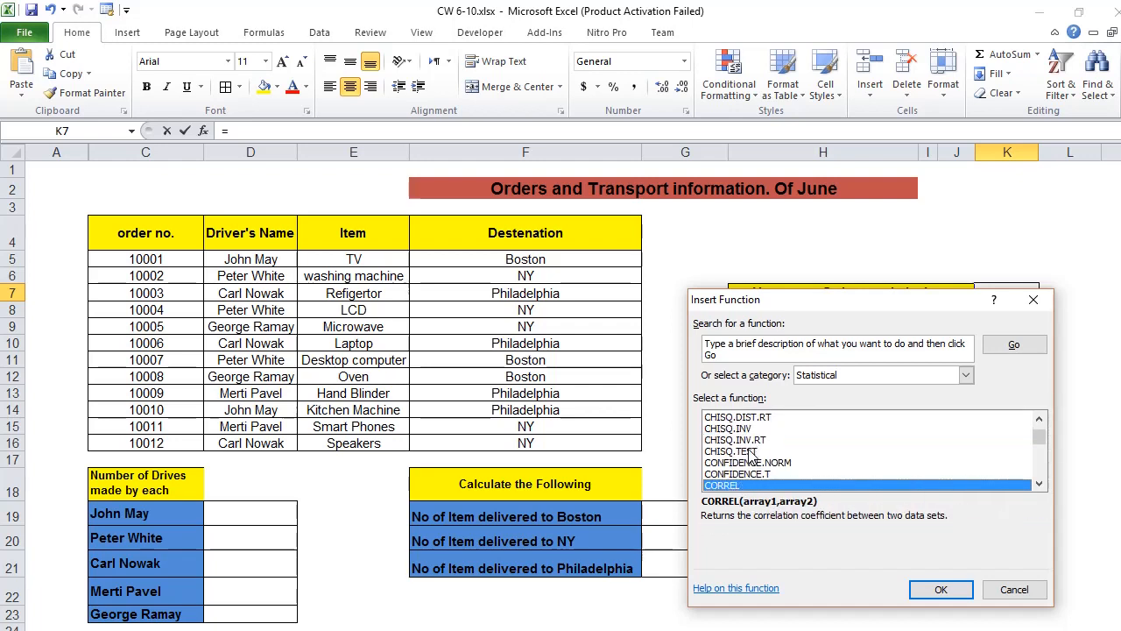
{"action": "key", "text": "Down"}
{"action": "key", "text": "Down"}
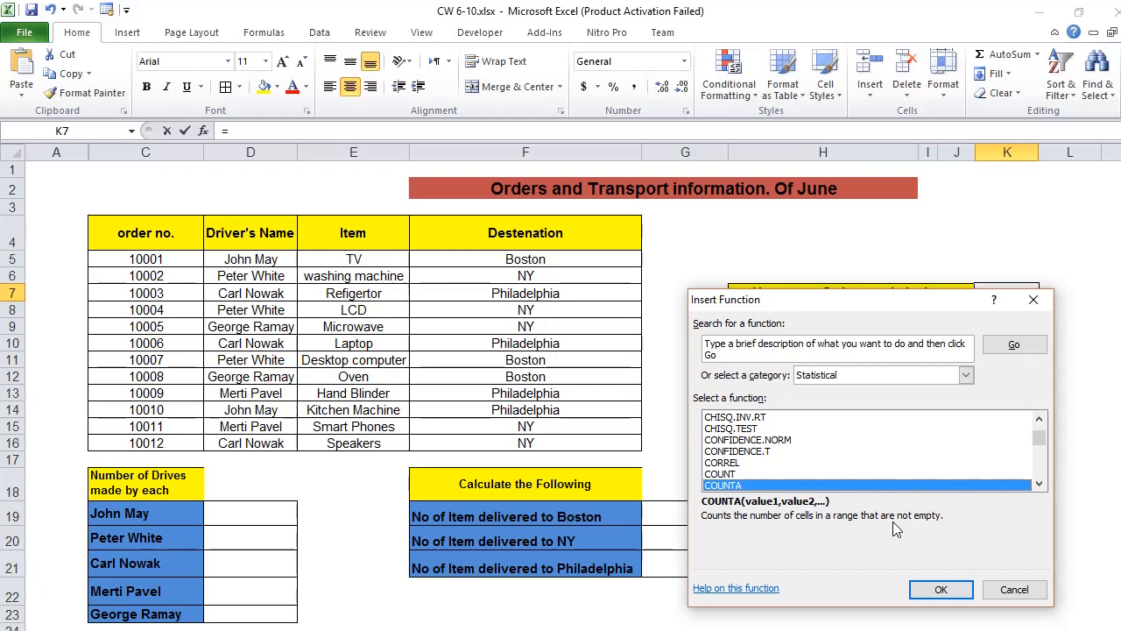
{"action": "left_click", "coordinate": [937, 588]}
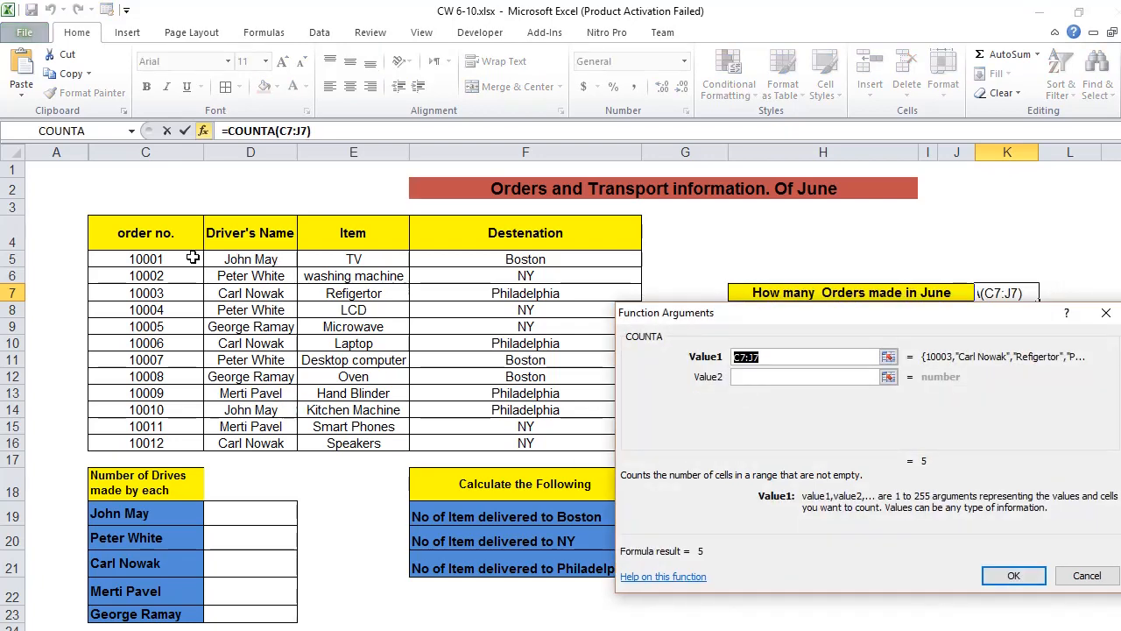
{"action": "left_click_drag", "start_coordinate": [193, 259], "coordinate": [149, 435]}
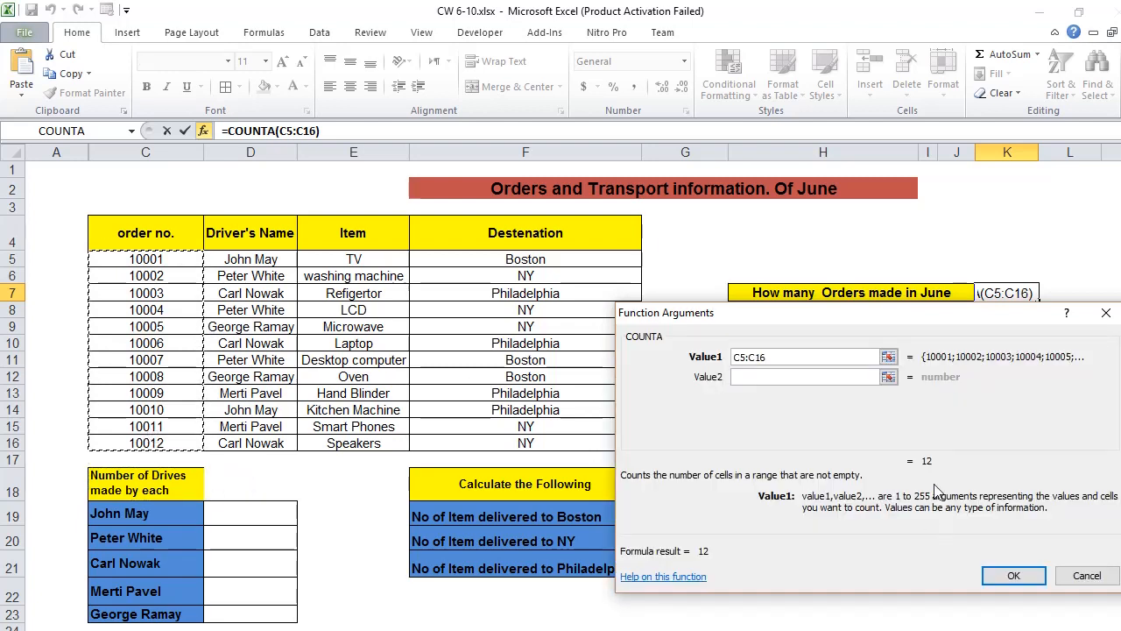
{"action": "left_click", "coordinate": [1009, 577]}
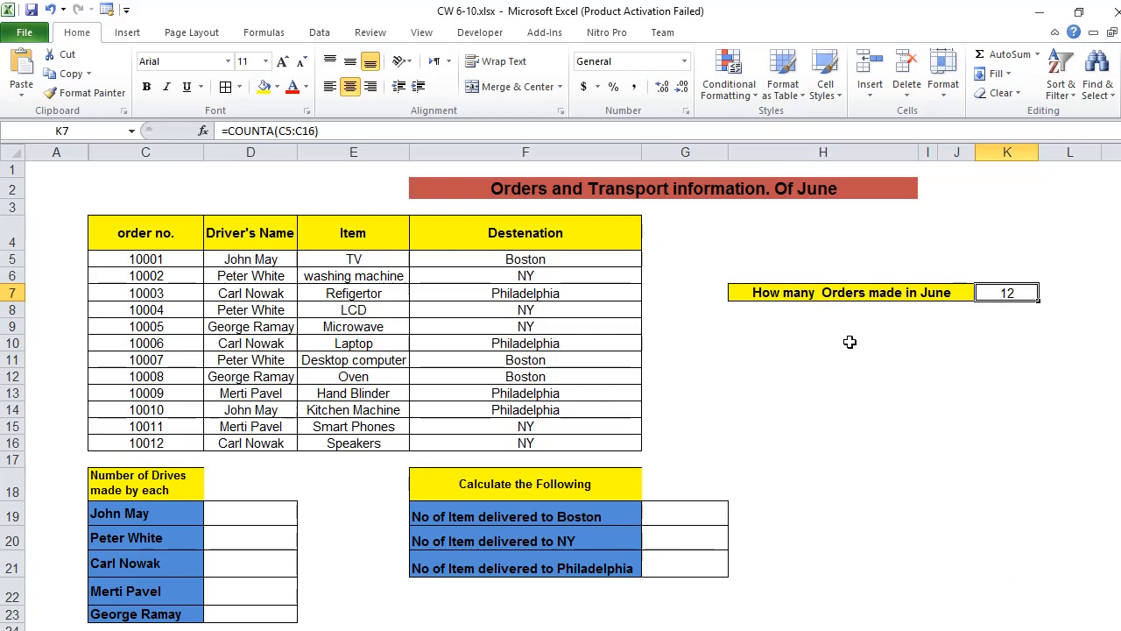
Step: Replace the K7 formula with COUNTA over the driver names in D5:D16 to count the June orders
{"action": "key", "text": "Delete"}
{"action": "left_click", "coordinate": [203, 131]}
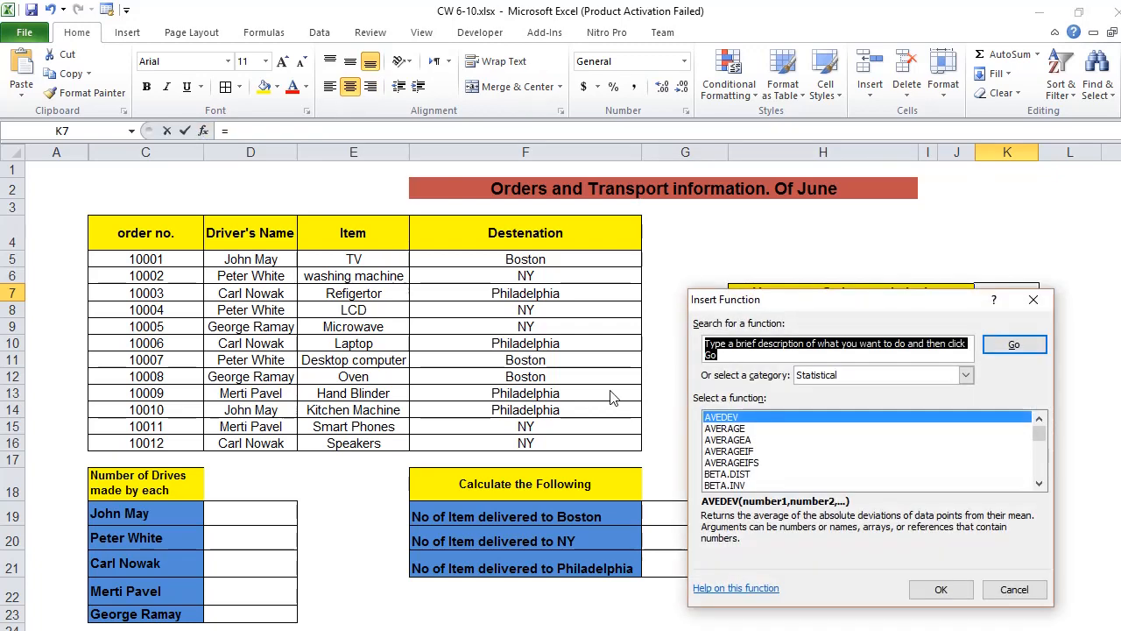
{"action": "left_click", "coordinate": [838, 491]}
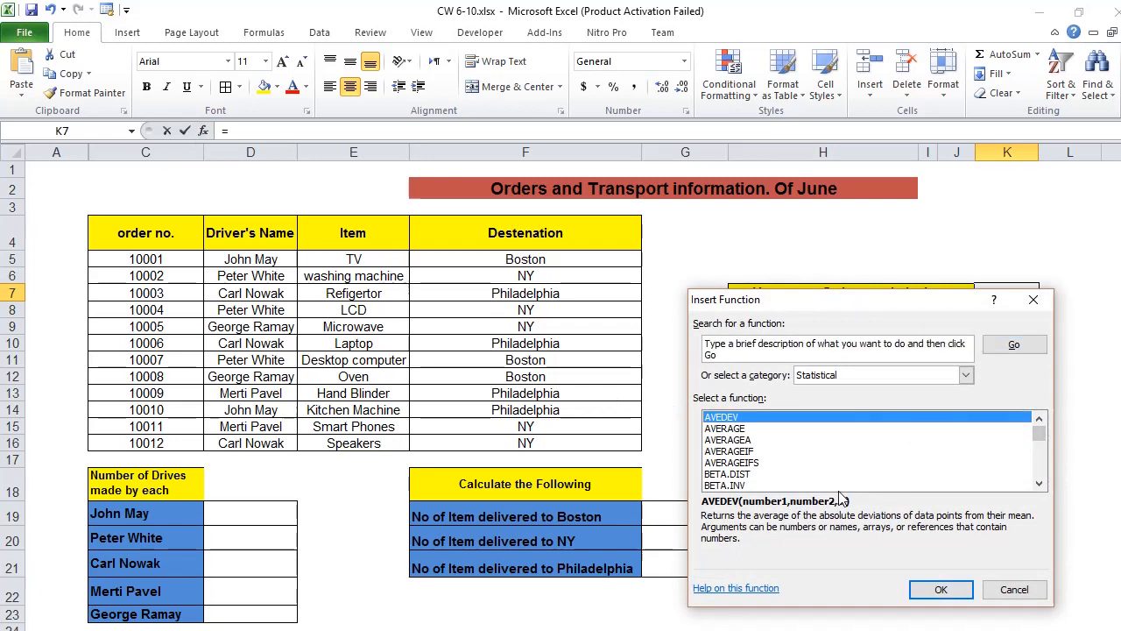
{"action": "key", "text": "Down"}
{"action": "key", "text": "Down"}
{"action": "key", "text": "Down"}
{"action": "key", "text": "Down"}
{"action": "key", "text": "Down"}
{"action": "key", "text": "Down"}
{"action": "key", "text": "Down"}
{"action": "key", "text": "Down"}
{"action": "key", "text": "Down"}
{"action": "key", "text": "Down"}
{"action": "key", "text": "Down"}
{"action": "key", "text": "Down"}
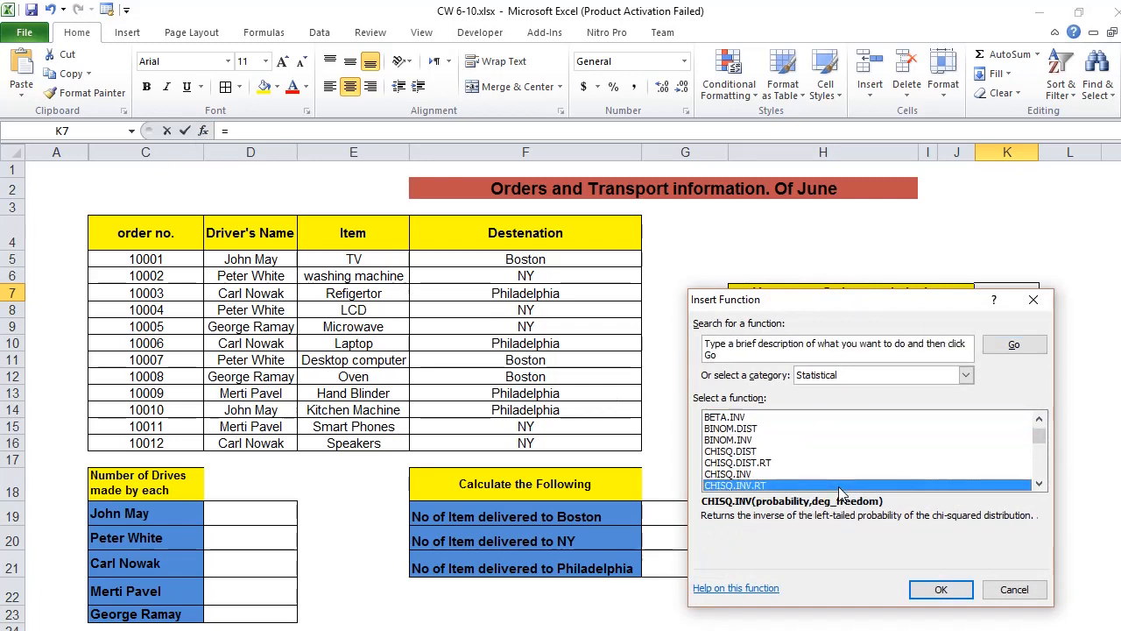
{"action": "key", "text": "Down"}
{"action": "key", "text": "Down"}
{"action": "key", "text": "Down"}
{"action": "key", "text": "Down"}
{"action": "key", "text": "Down"}
{"action": "key", "text": "Down"}
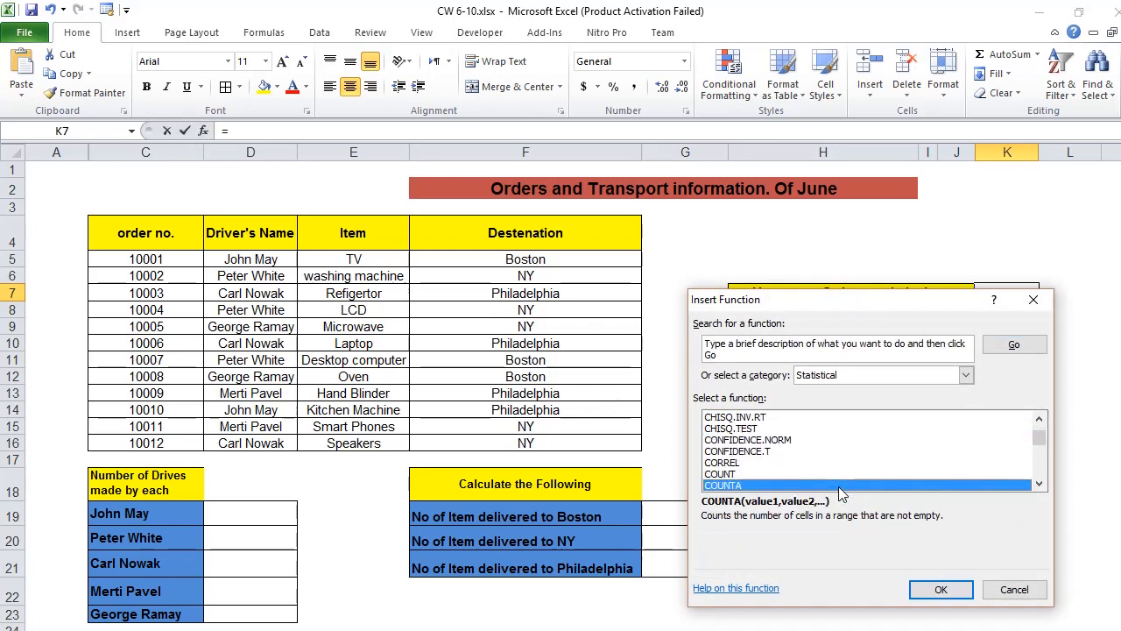
{"action": "key", "text": "Return"}
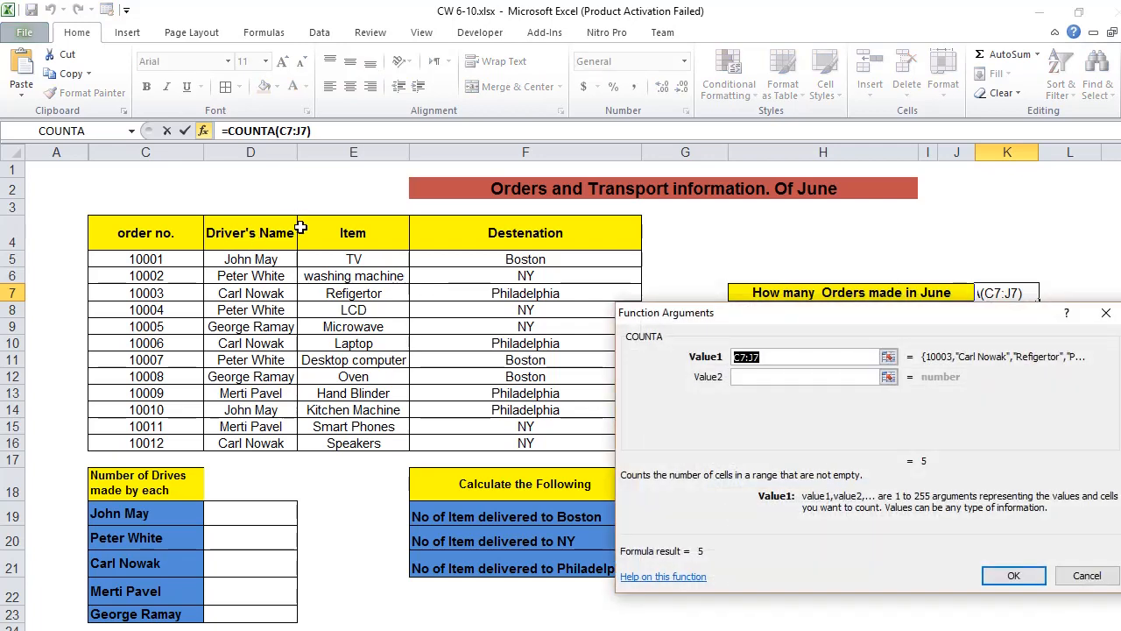
{"action": "left_click_drag", "start_coordinate": [285, 256], "coordinate": [261, 395]}
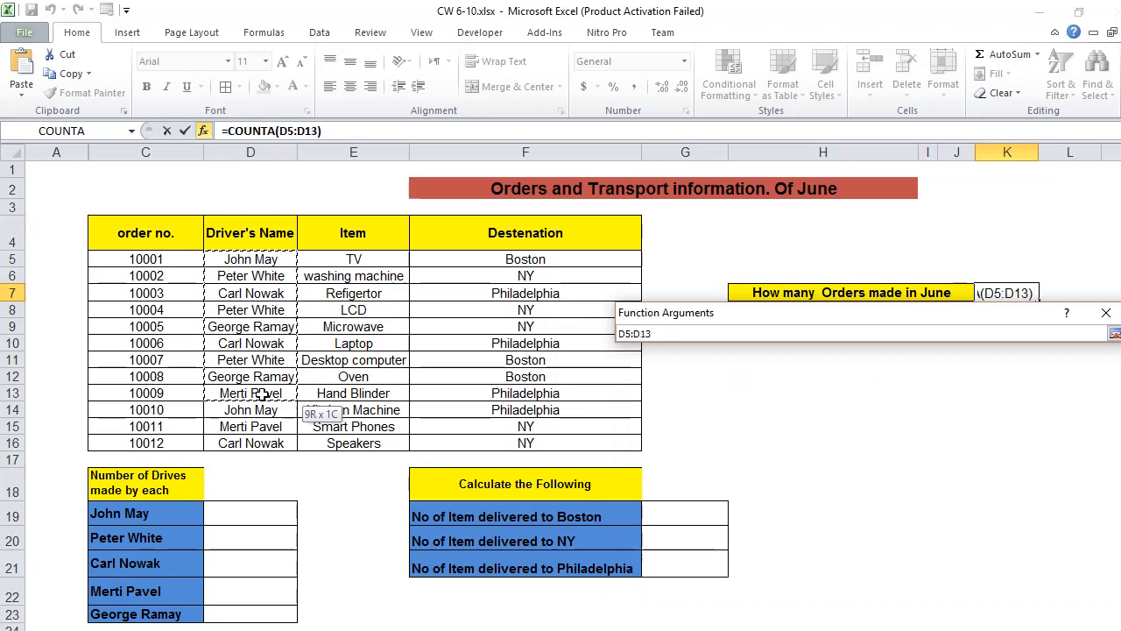
{"action": "left_click_drag", "start_coordinate": [261, 395], "coordinate": [258, 437]}
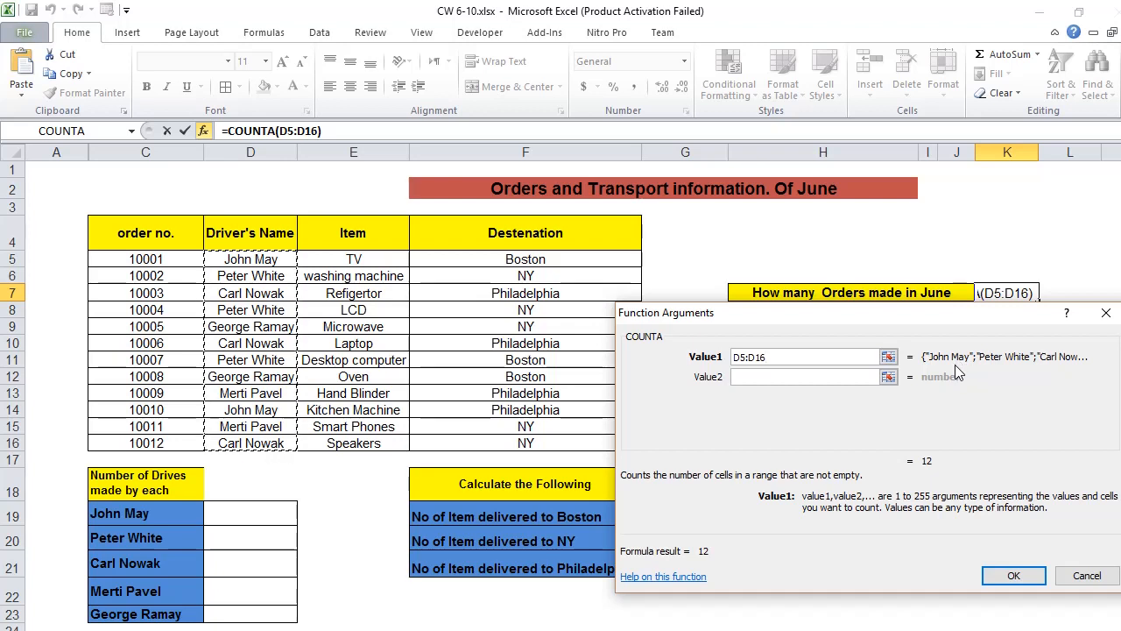
{"action": "left_click", "coordinate": [1012, 576]}
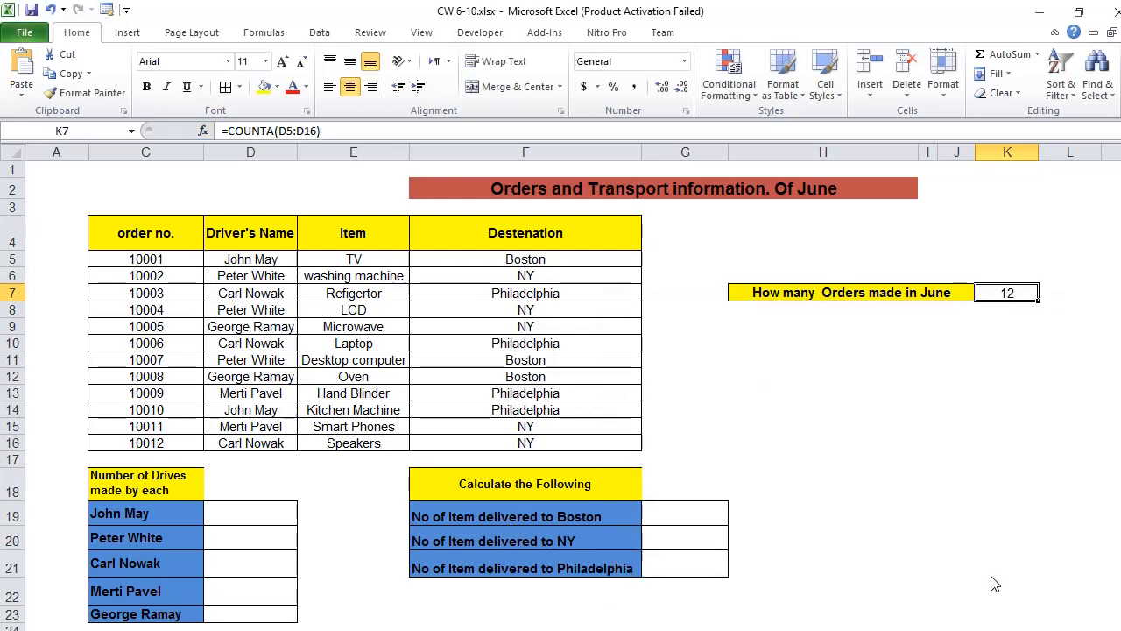
{"action": "key", "text": "Delete"}
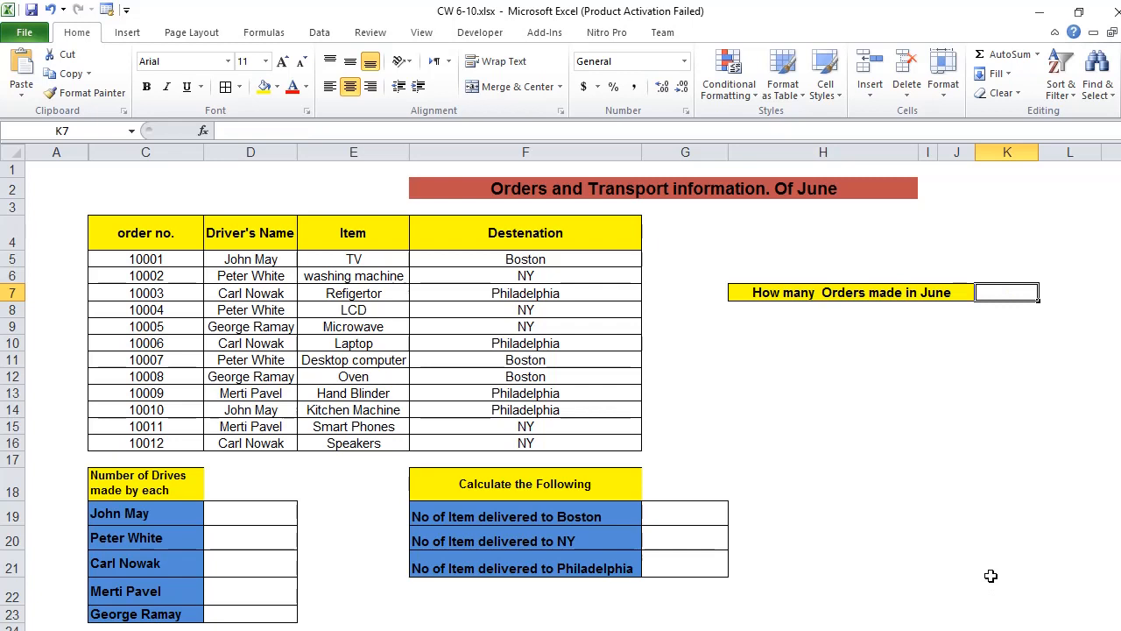
{"action": "key", "text": "ctrl+z"}
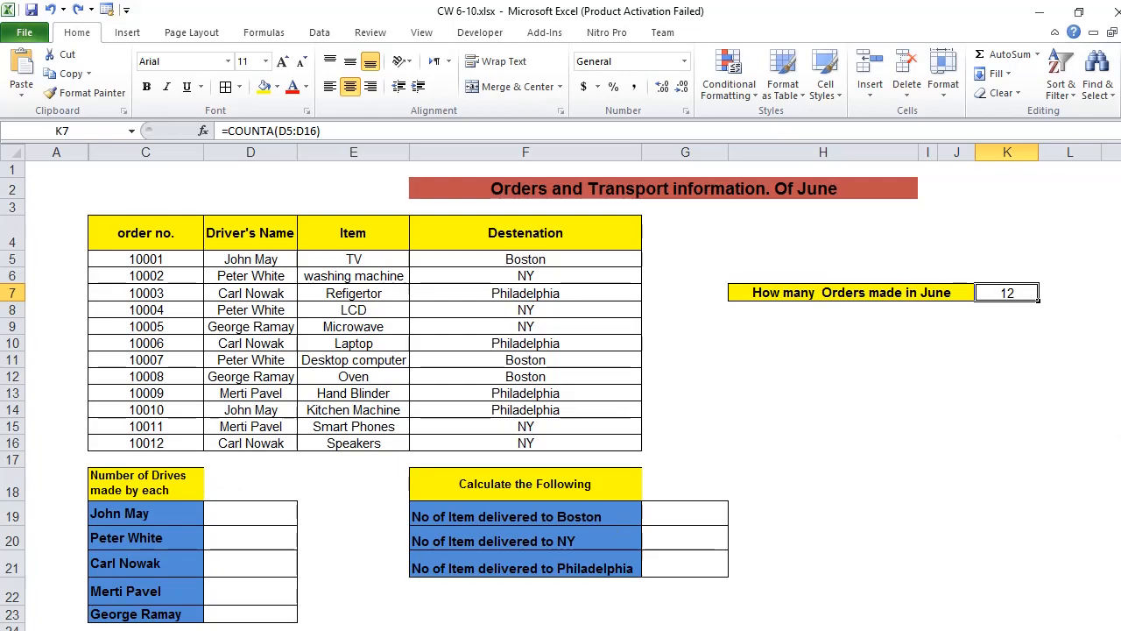
Step: Insert the COUNTIF function in D19 to count the first driver's drives, with range D5:D16 and criteria D5
{"action": "scroll", "coordinate": [561, 392], "scroll_direction": "down", "scroll_amount": 1}
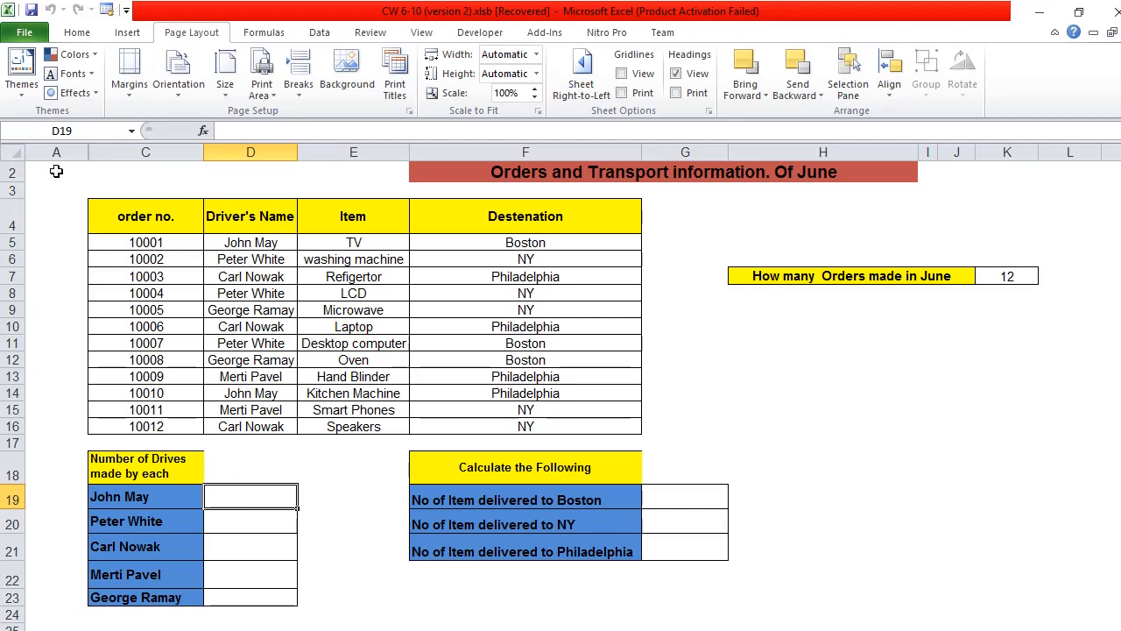
{"action": "left_click", "coordinate": [204, 131]}
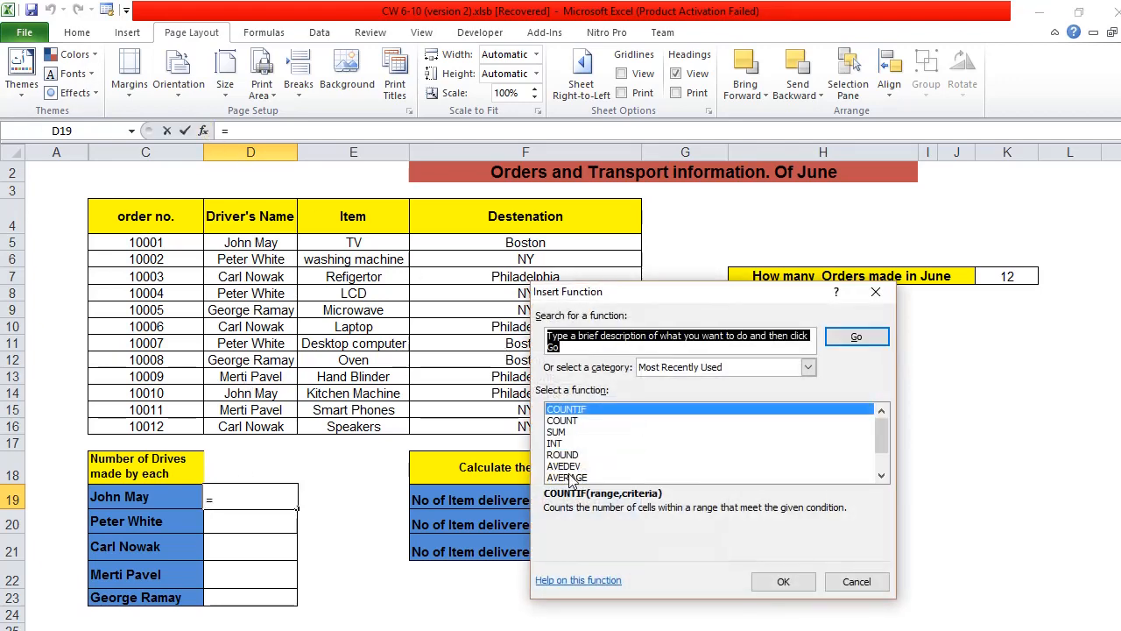
{"action": "double_click", "coordinate": [632, 409]}
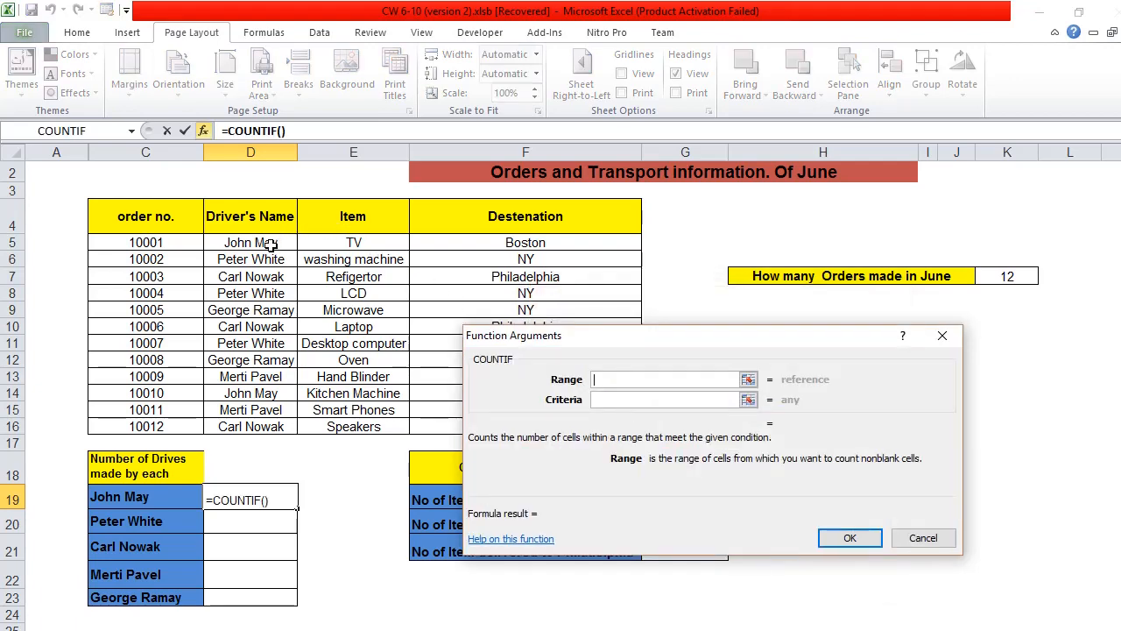
{"action": "left_click_drag", "start_coordinate": [268, 243], "coordinate": [254, 424]}
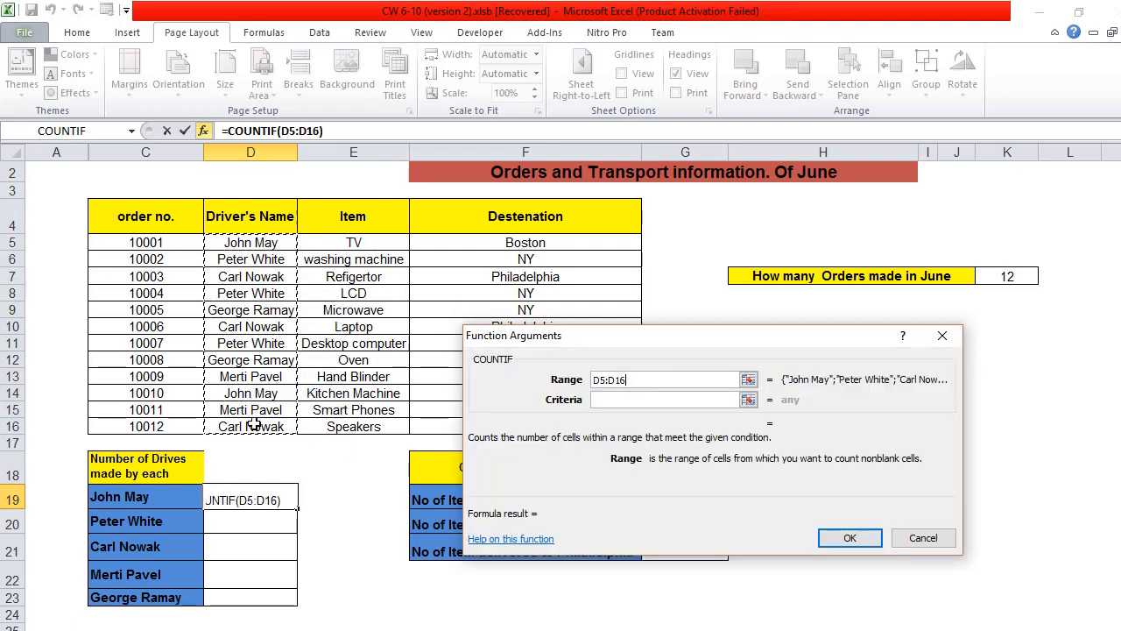
{"action": "left_click", "coordinate": [655, 400]}
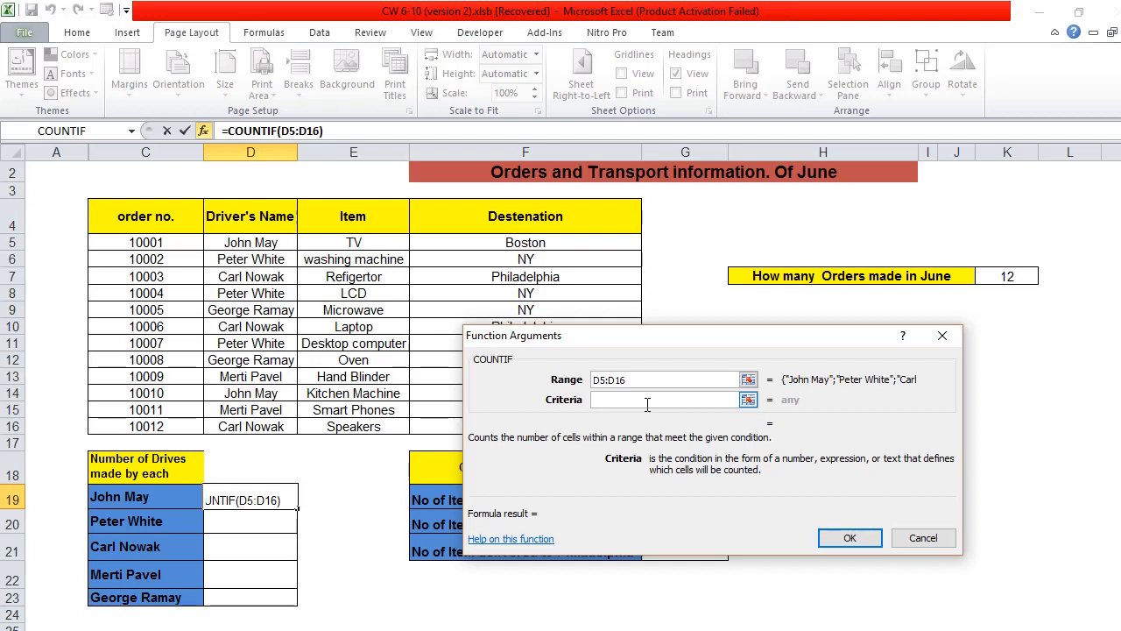
{"action": "left_click", "coordinate": [275, 244]}
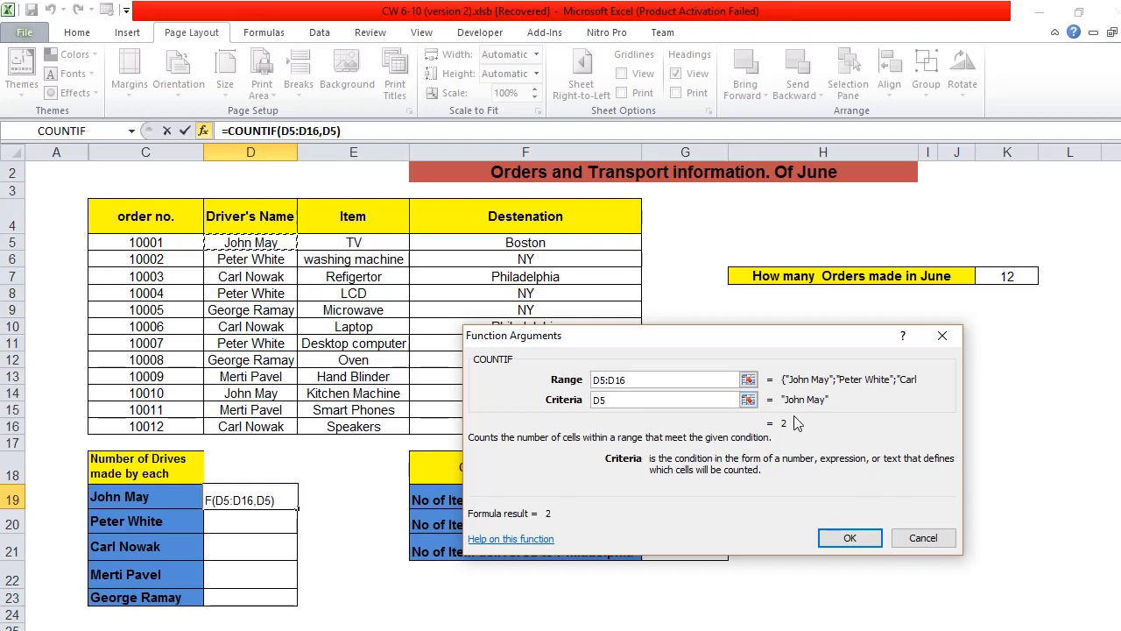
{"action": "left_click", "coordinate": [847, 540]}
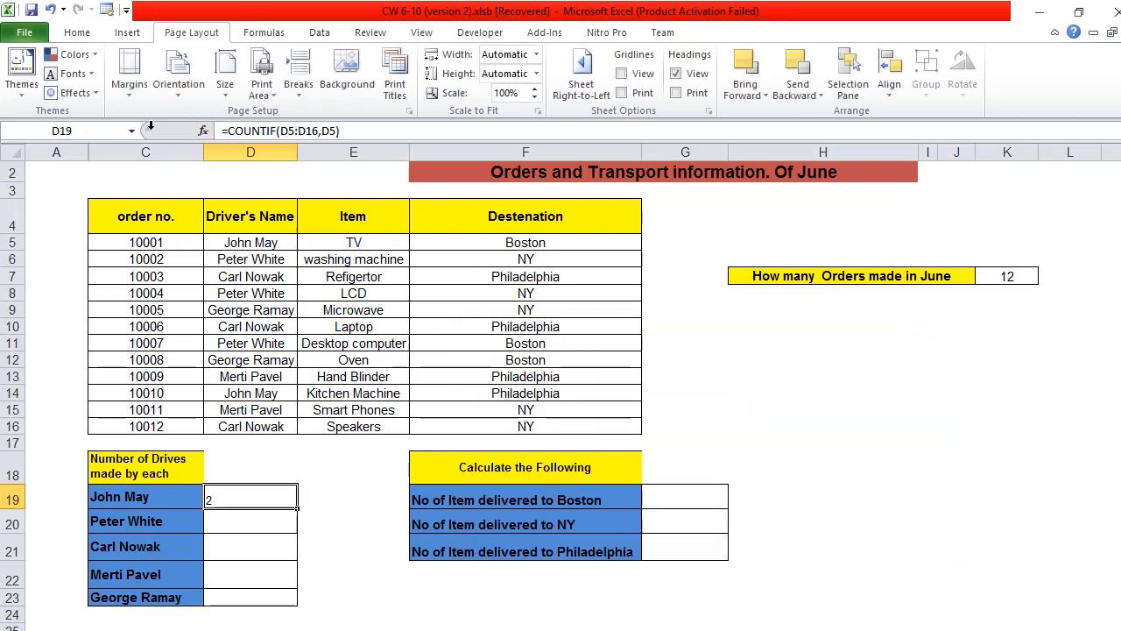
Step: Center the first driver's drive count horizontally in D19
{"action": "left_click", "coordinate": [77, 32]}
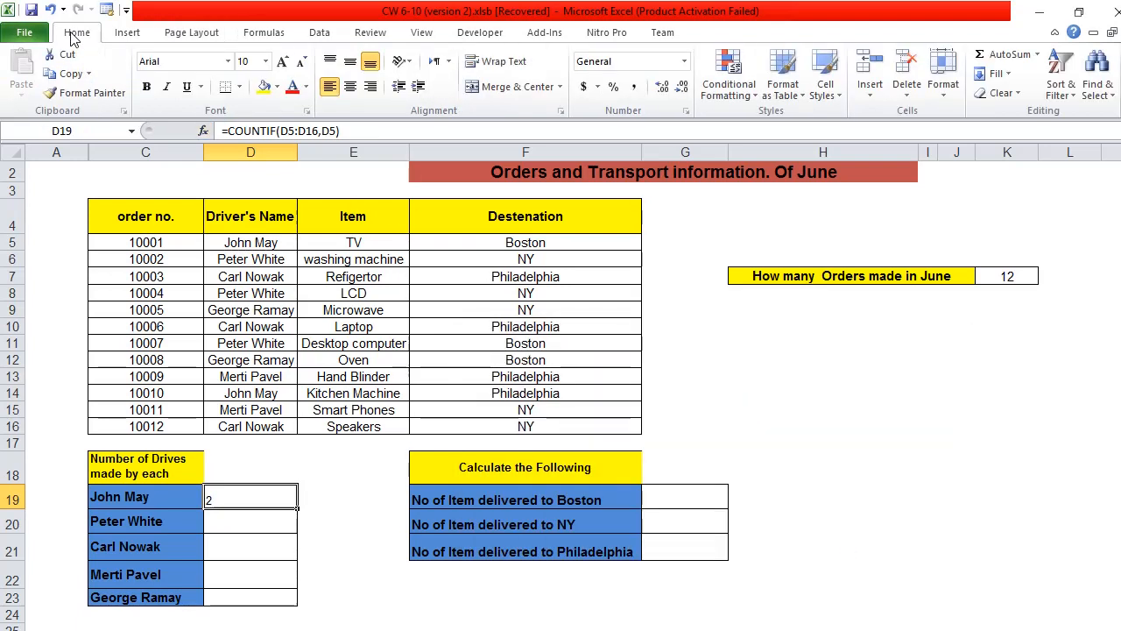
{"action": "left_click", "coordinate": [352, 88]}
{"action": "left_click", "coordinate": [286, 526]}
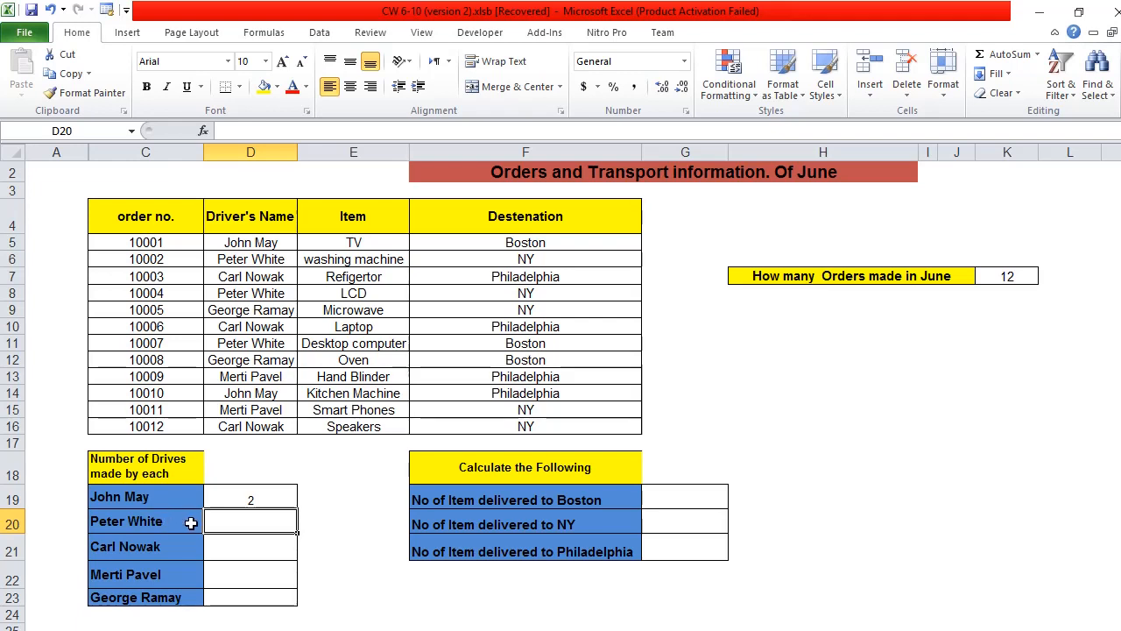
{"action": "left_click", "coordinate": [283, 495]}
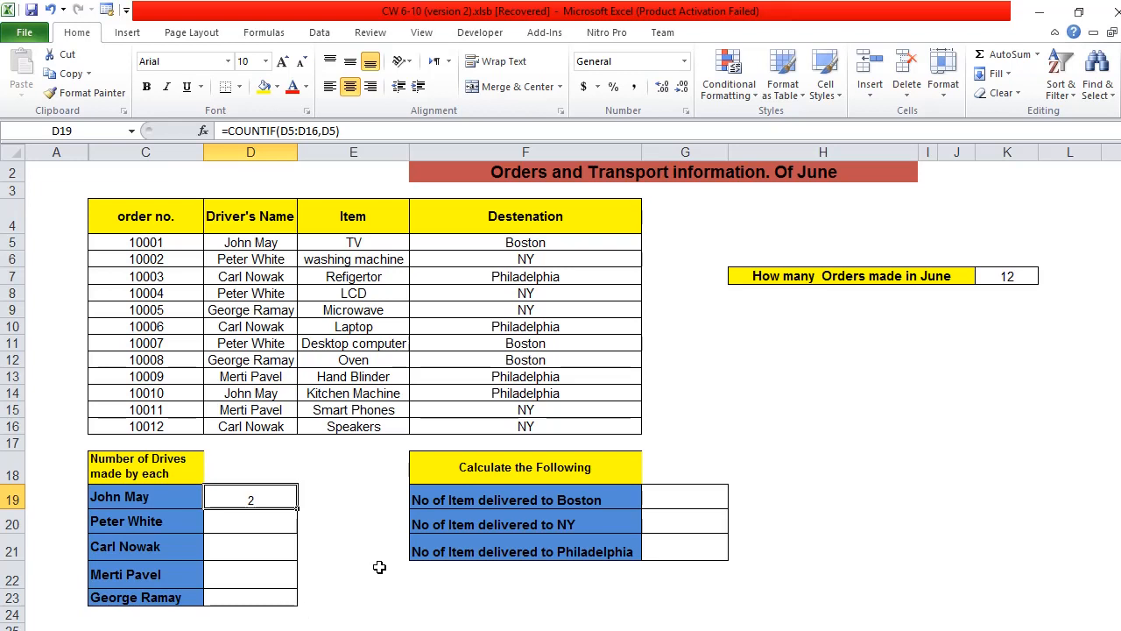
Step: Insert the COUNTIF function in D20 to count the second driver's drives, with range D5:D16 and criteria D6
{"action": "left_click", "coordinate": [262, 532]}
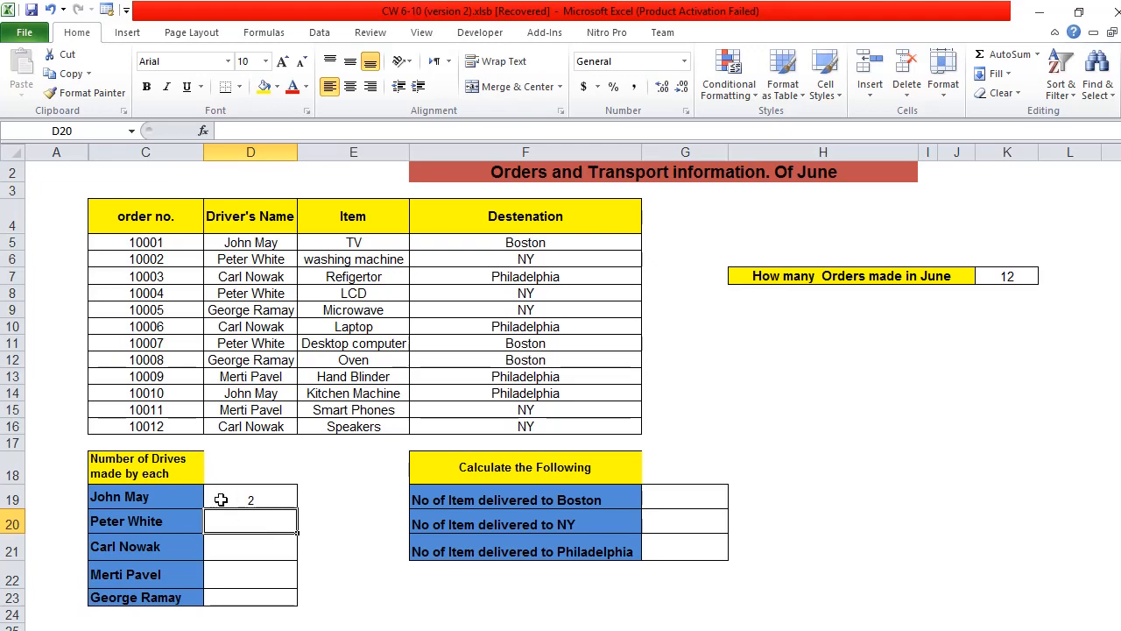
{"action": "left_click", "coordinate": [203, 130]}
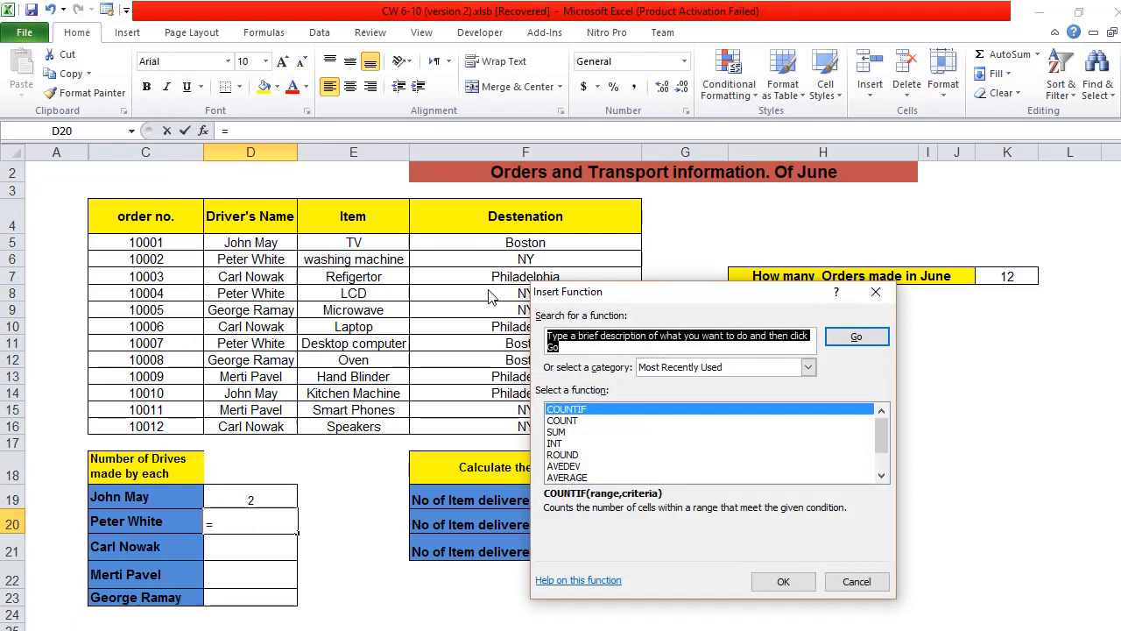
{"action": "double_click", "coordinate": [586, 411]}
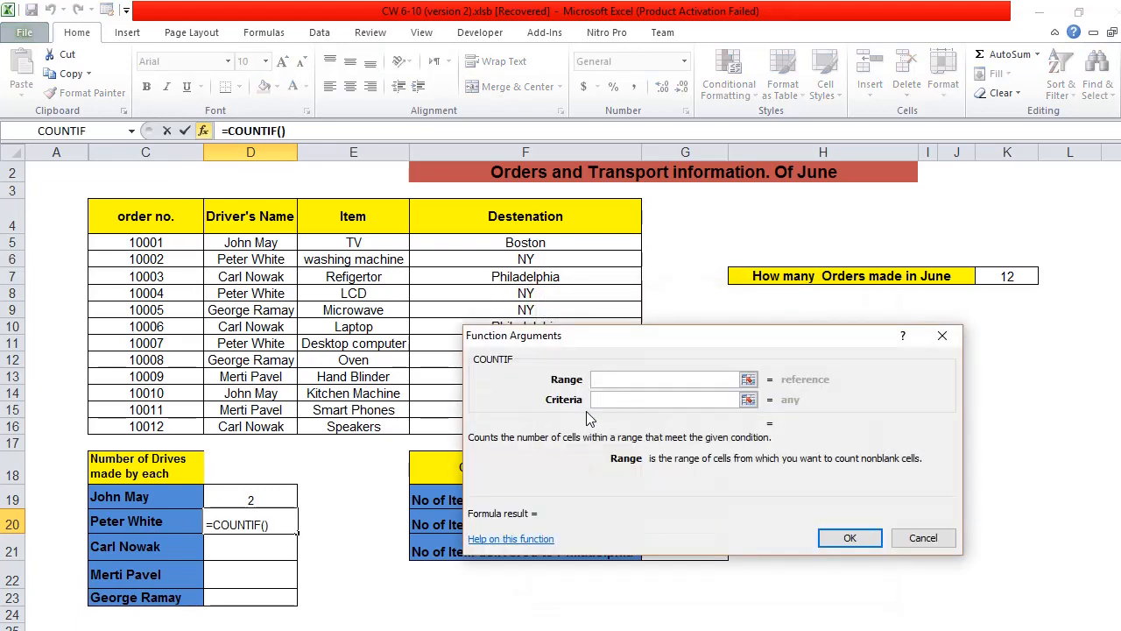
{"action": "left_click", "coordinate": [287, 246]}
{"action": "left_click_drag", "start_coordinate": [287, 246], "coordinate": [270, 420]}
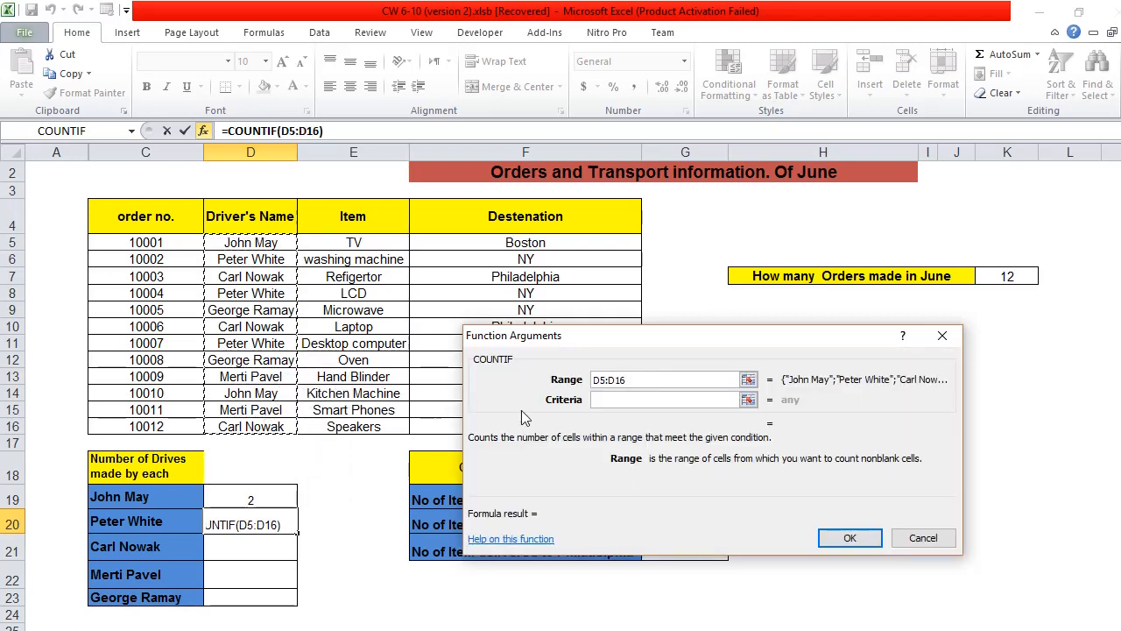
{"action": "left_click", "coordinate": [602, 400]}
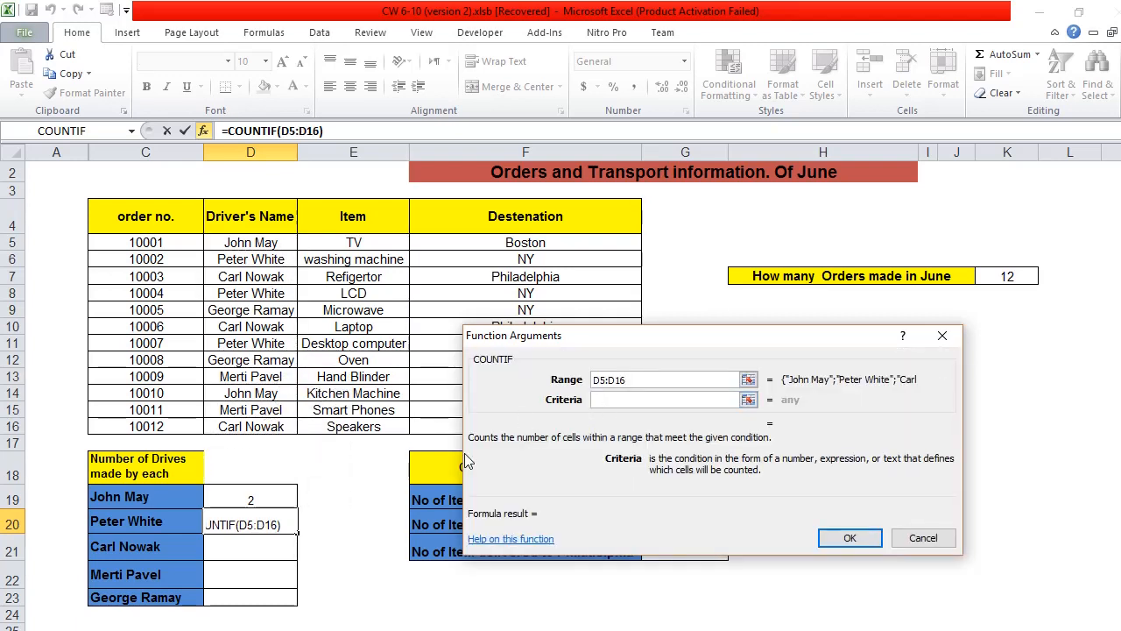
{"action": "left_click", "coordinate": [251, 266]}
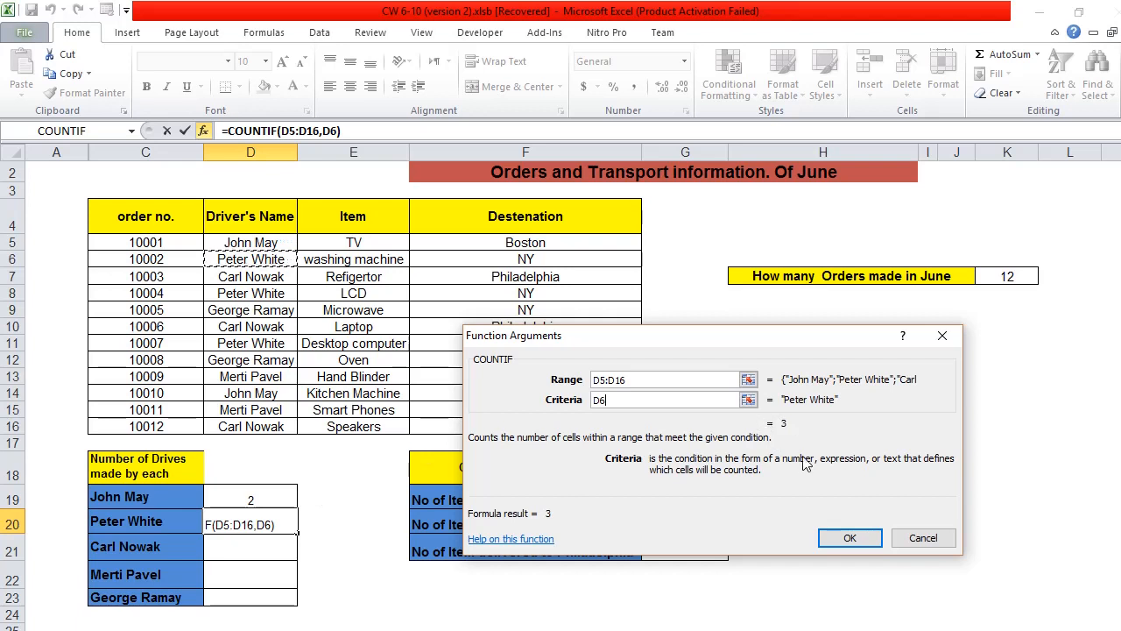
{"action": "left_click", "coordinate": [840, 539]}
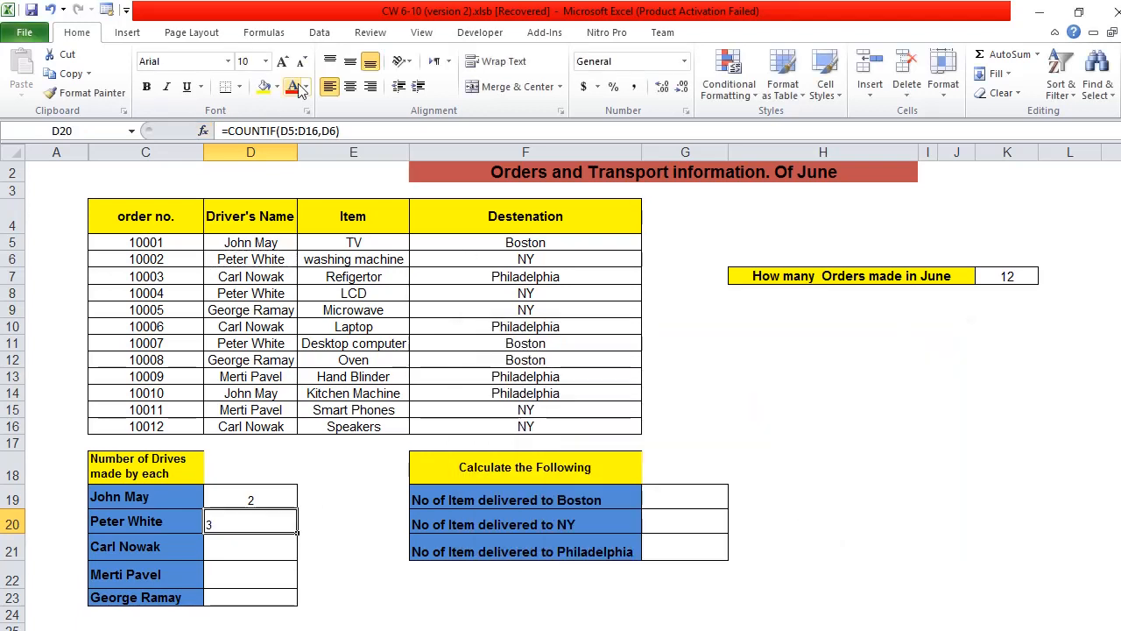
Step: Center the drive count in D20 horizontally and check it against that driver's entries in D6, D8 and D11
{"action": "left_click", "coordinate": [350, 87]}
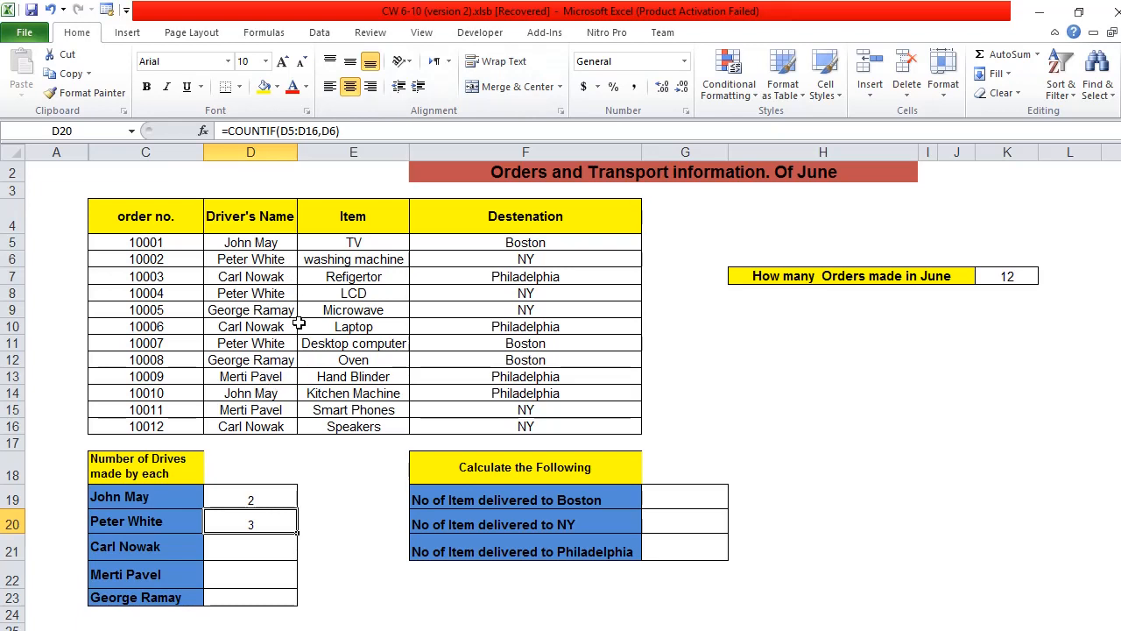
{"action": "left_click", "coordinate": [256, 260]}
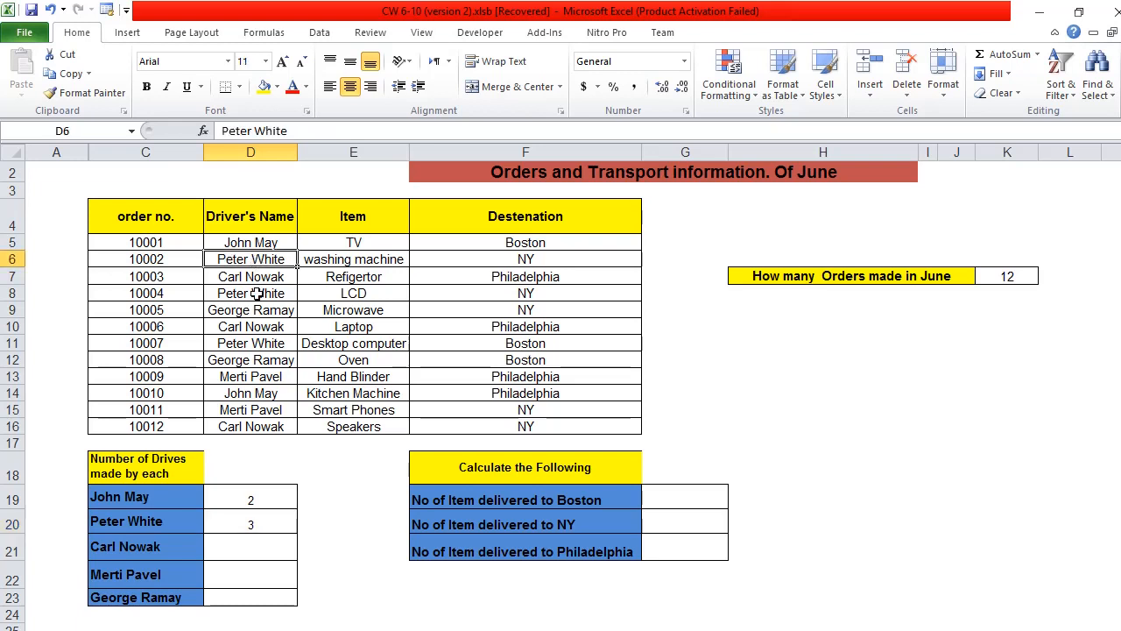
{"action": "left_click", "coordinate": [256, 294]}
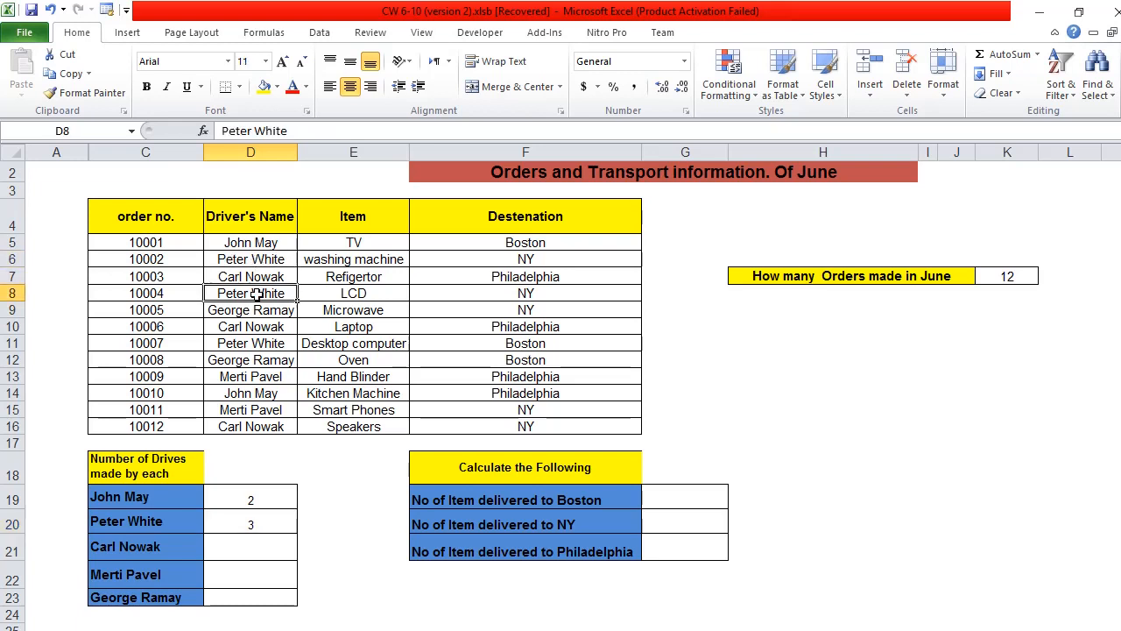
{"action": "left_click", "coordinate": [252, 348]}
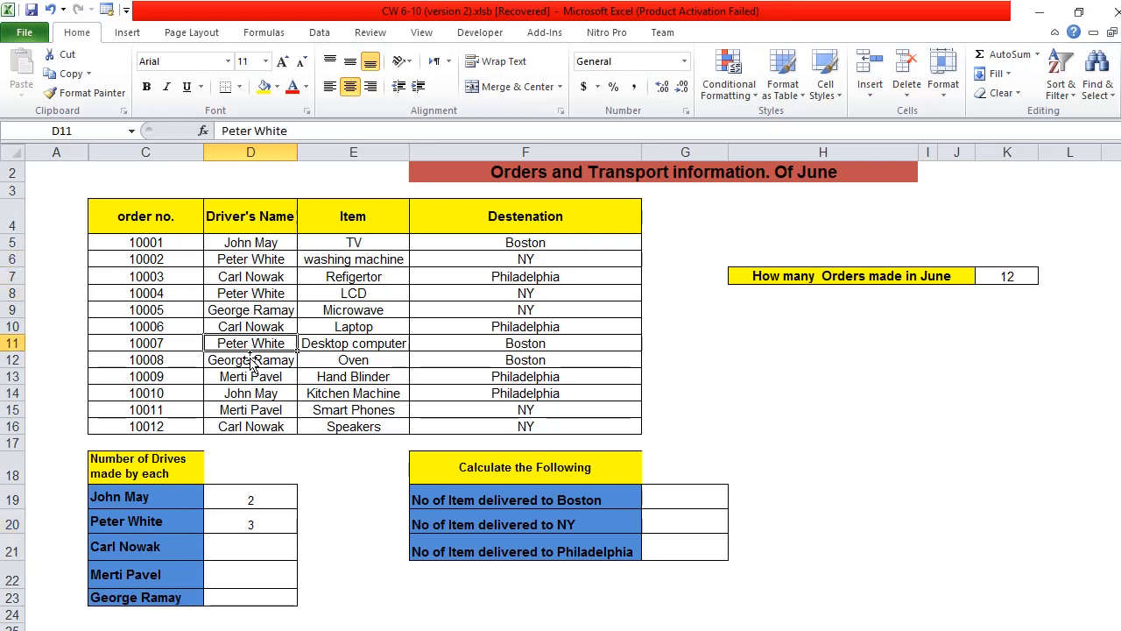
Step: Insert COUNTIF in D23 for the last driver's drives, with range D5:D16 and criteria D12, and center the cell horizontally
{"action": "left_click", "coordinate": [264, 596]}
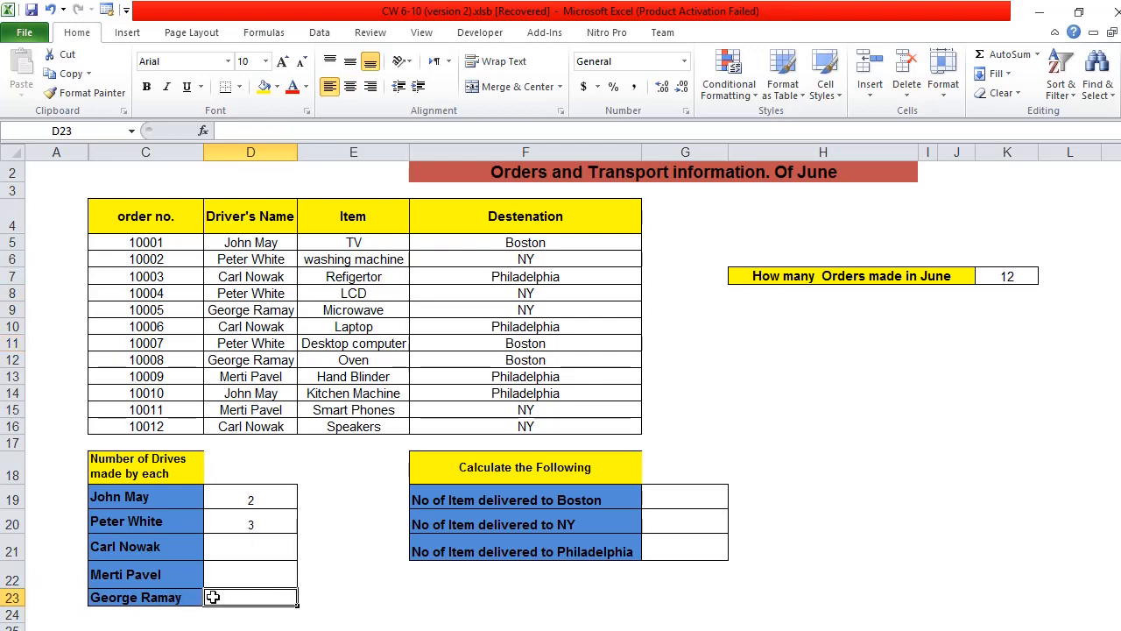
{"action": "left_click", "coordinate": [203, 131]}
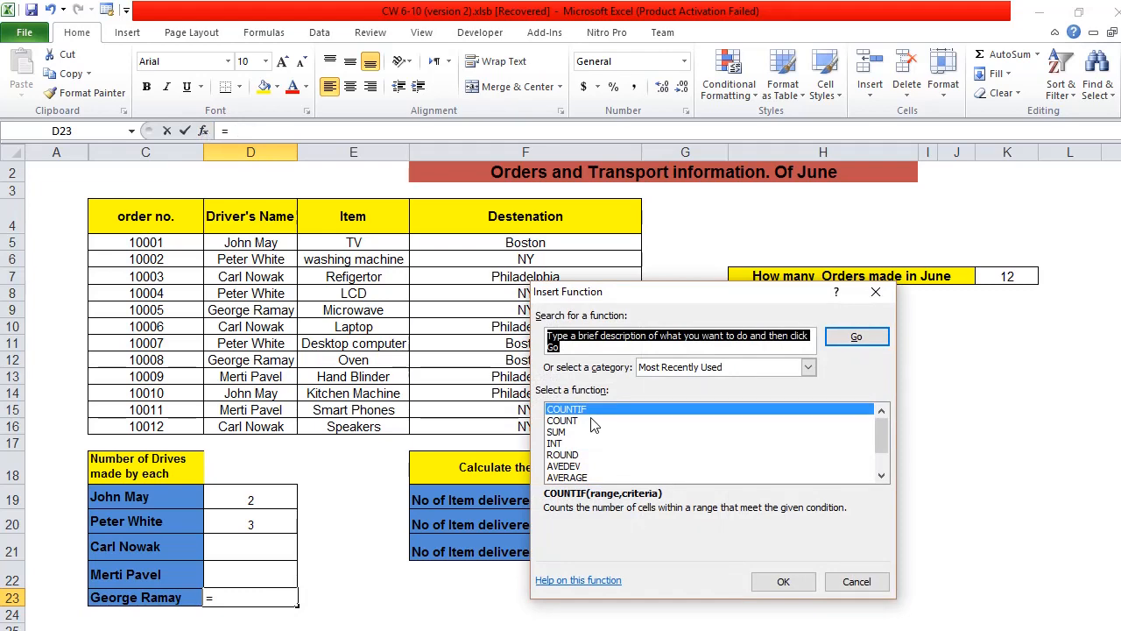
{"action": "double_click", "coordinate": [599, 408]}
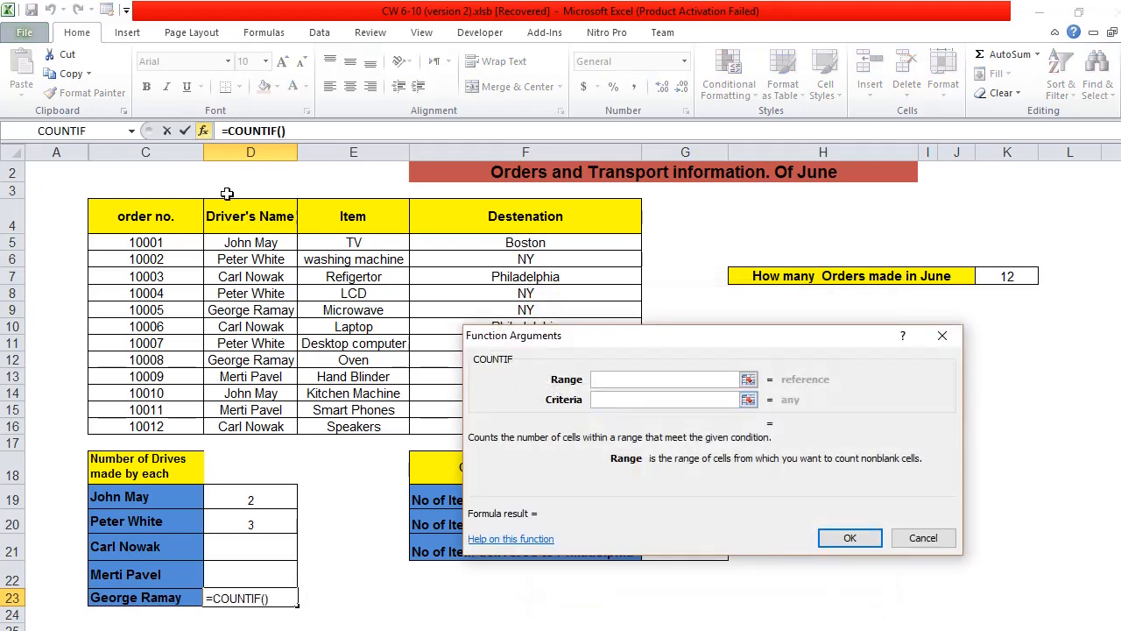
{"action": "left_click_drag", "start_coordinate": [230, 243], "coordinate": [212, 429]}
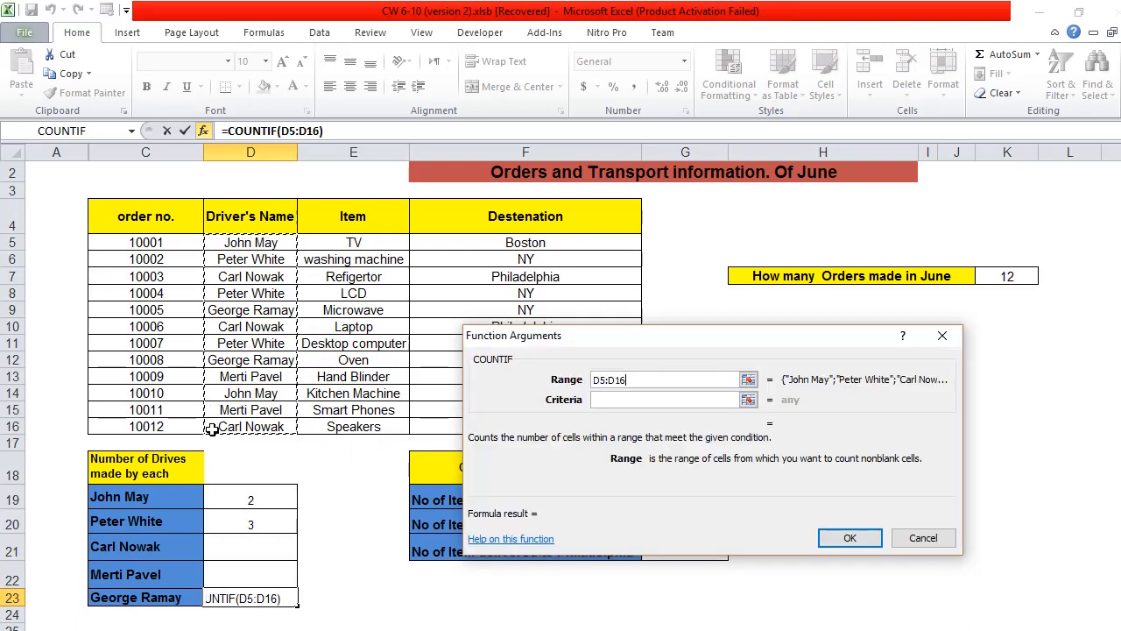
{"action": "left_click", "coordinate": [691, 403]}
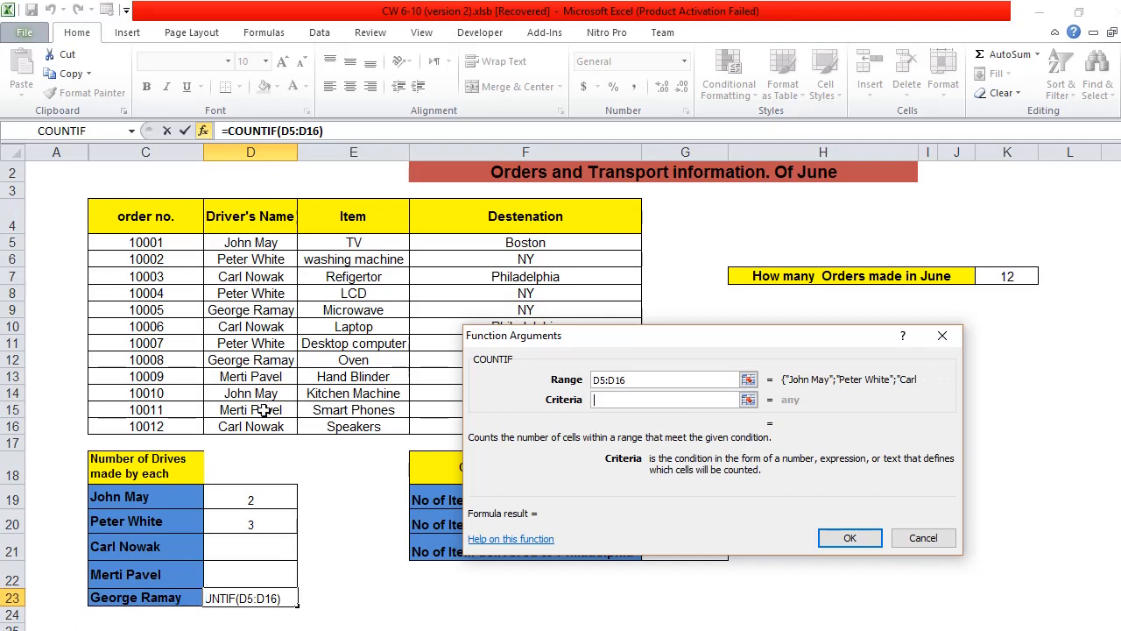
{"action": "left_click", "coordinate": [284, 360]}
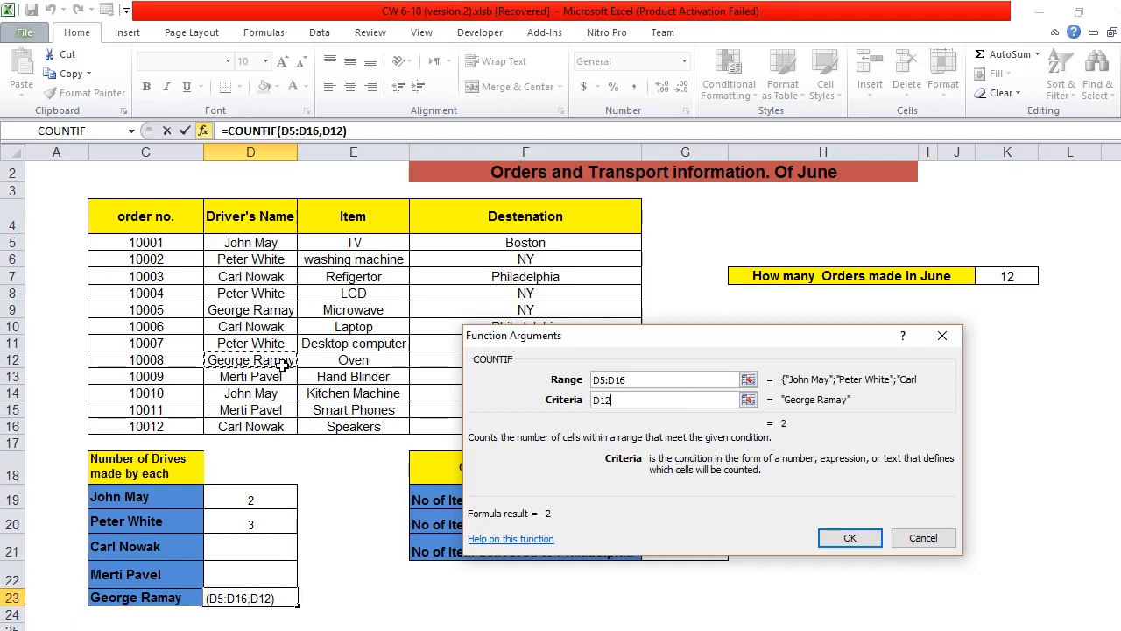
{"action": "left_click", "coordinate": [843, 540]}
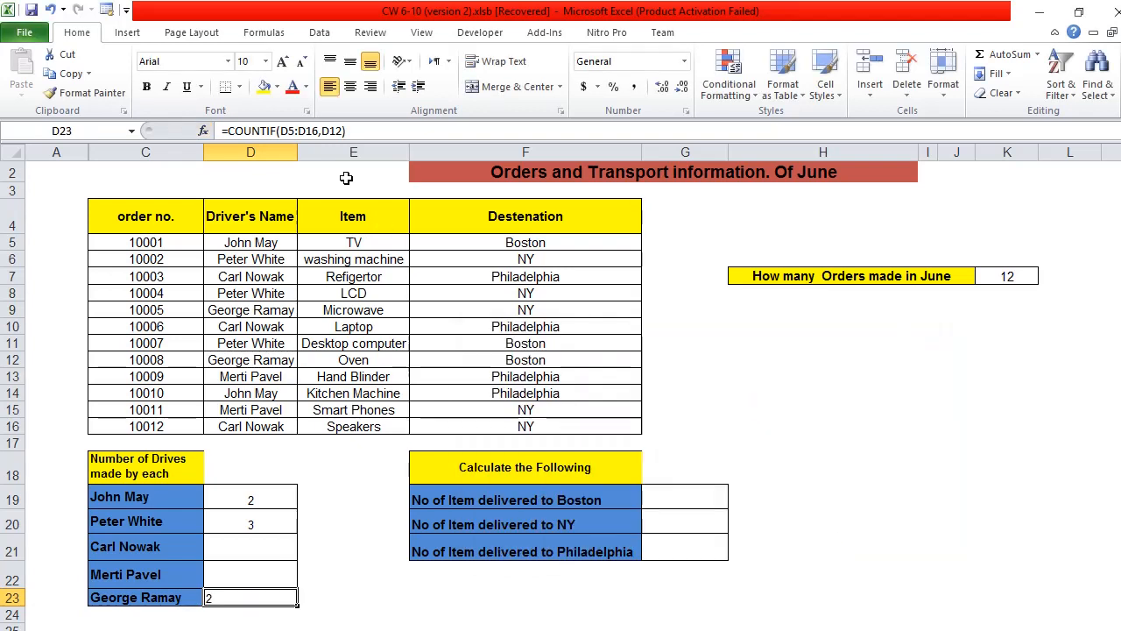
{"action": "left_click", "coordinate": [351, 87]}
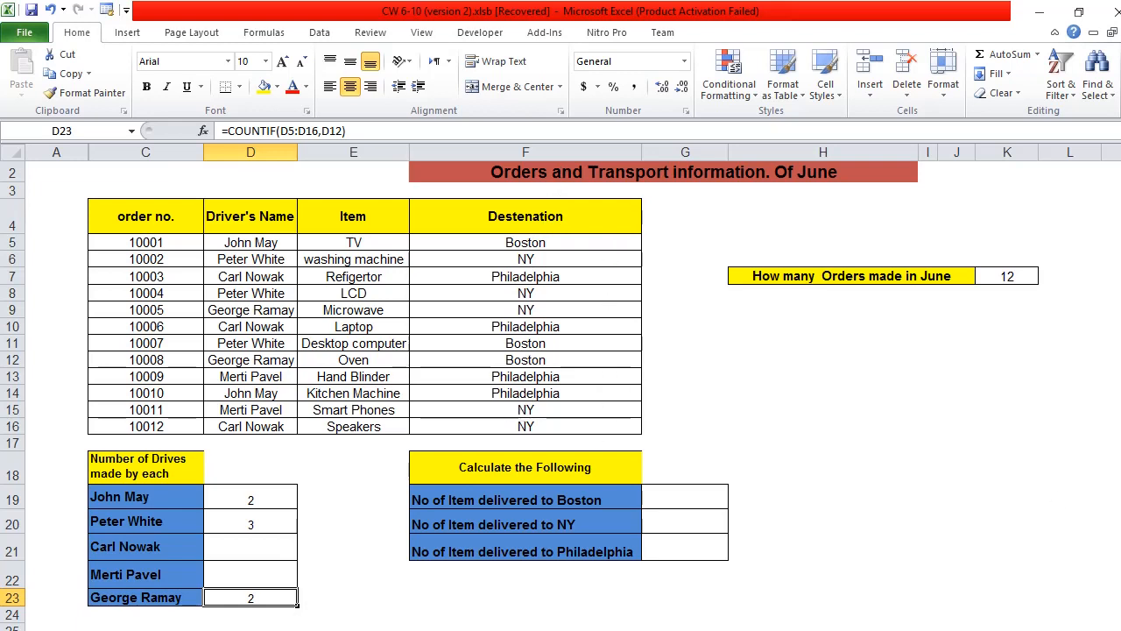
Step: Insert the COUNTIF function in G19 to count the items delivered to Boston, with range F5:F16 and criteria F5
{"action": "left_click", "coordinate": [684, 500]}
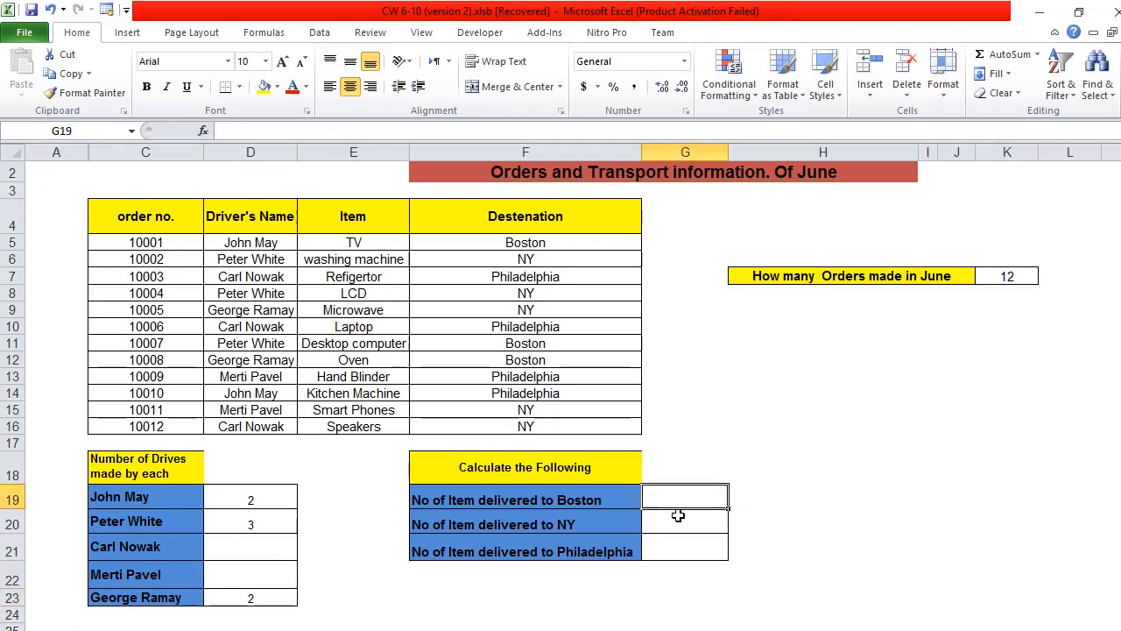
{"action": "left_click", "coordinate": [202, 131]}
{"action": "double_click", "coordinate": [565, 409]}
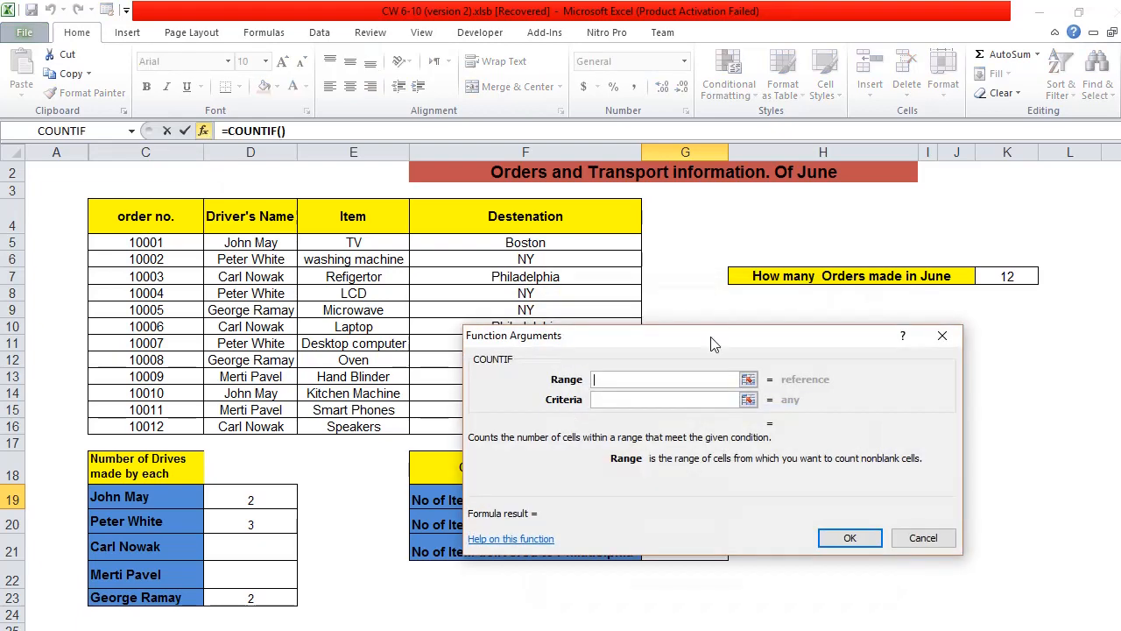
{"action": "left_click_drag", "start_coordinate": [613, 240], "coordinate": [578, 427]}
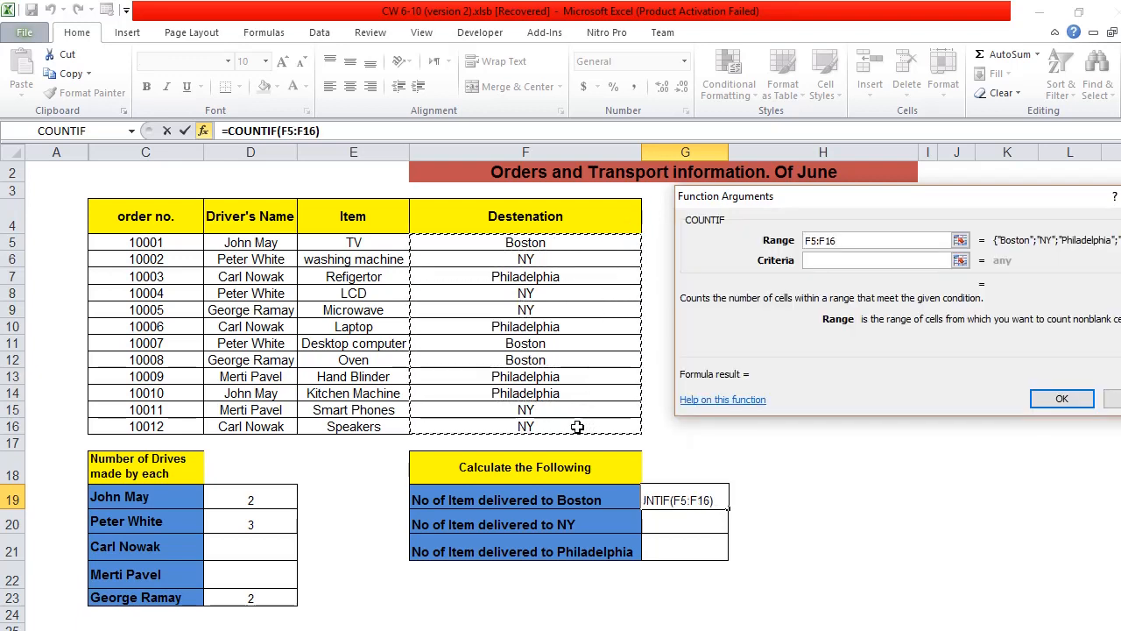
{"action": "left_click", "coordinate": [897, 262]}
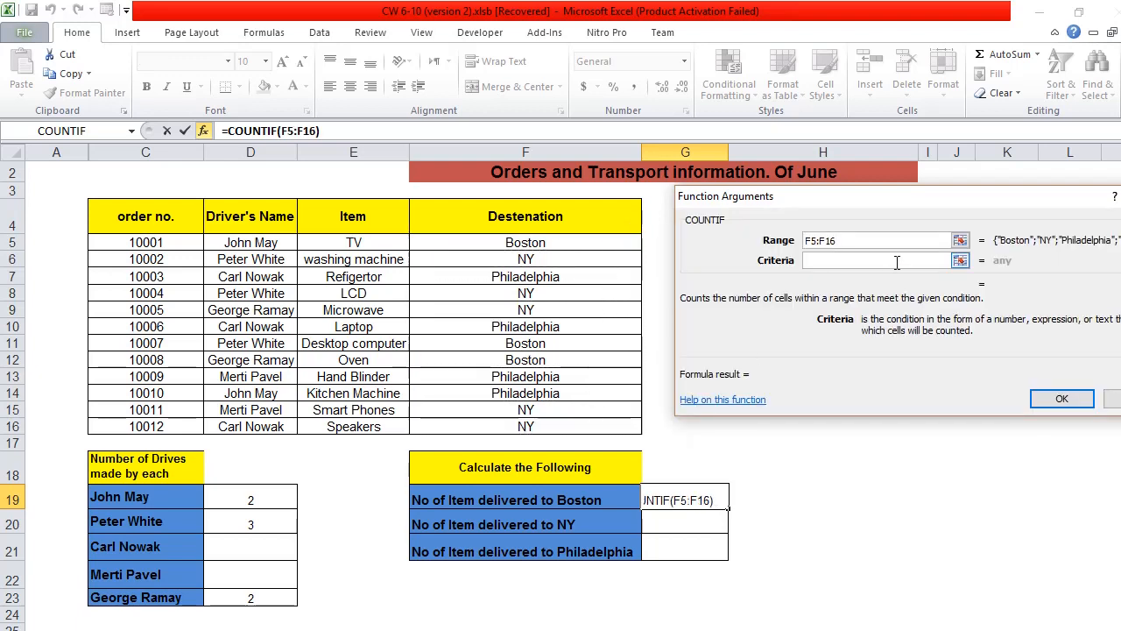
{"action": "left_click", "coordinate": [546, 244]}
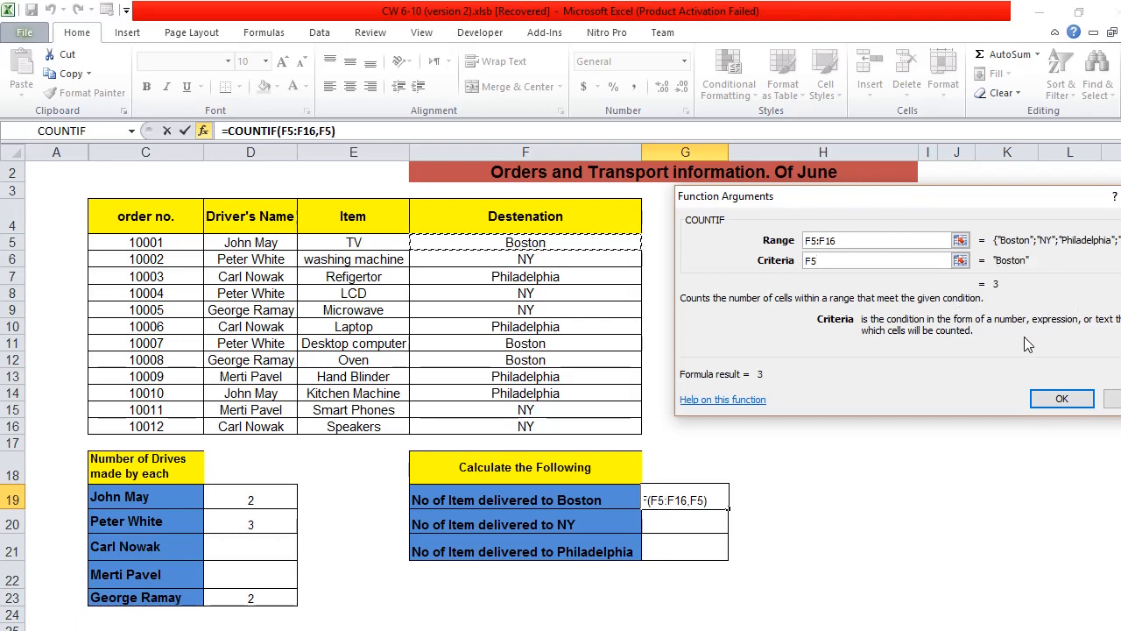
{"action": "left_click", "coordinate": [1058, 400]}
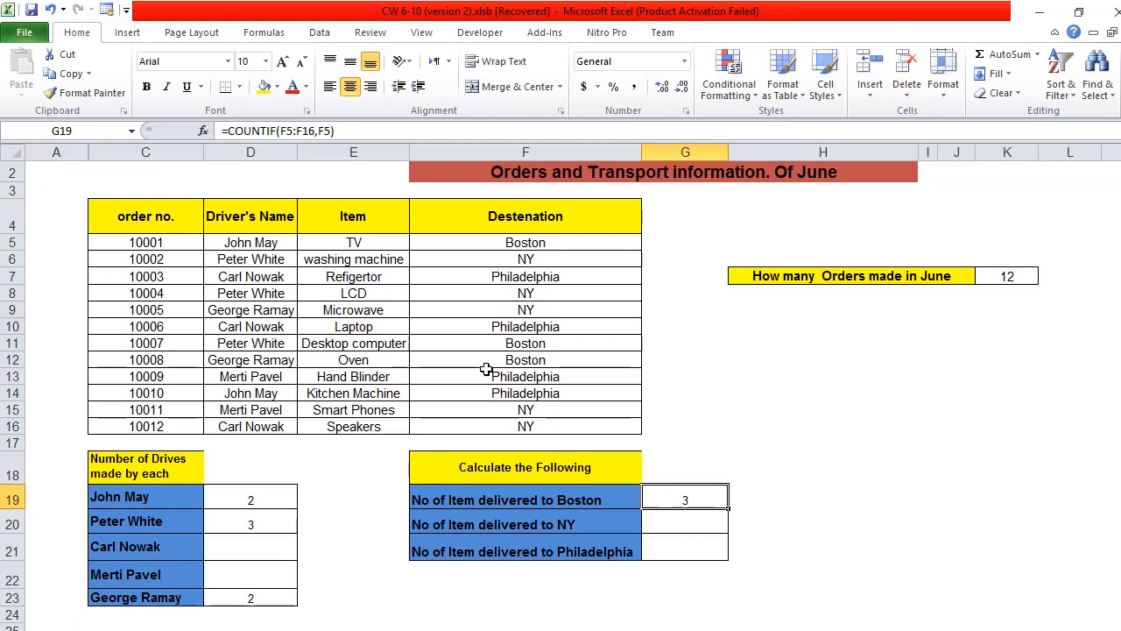
Step: Insert the COUNTIF function in G20 to count the items delivered to NY, with range F5:F16 and criteria F6
{"action": "left_click", "coordinate": [687, 526]}
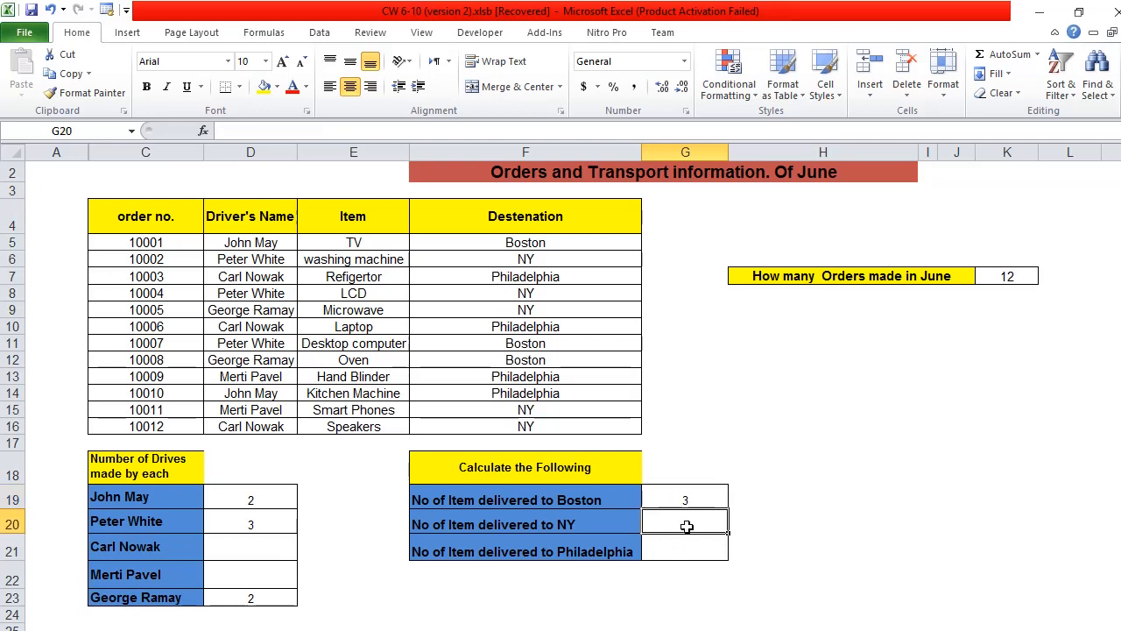
{"action": "left_click", "coordinate": [203, 131]}
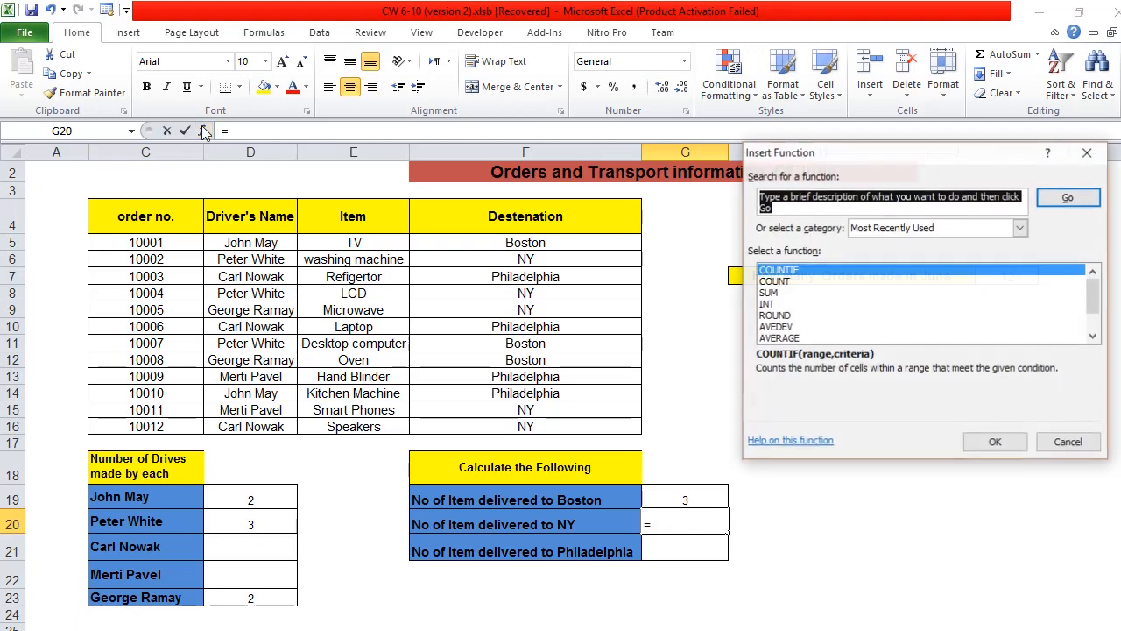
{"action": "double_click", "coordinate": [801, 275]}
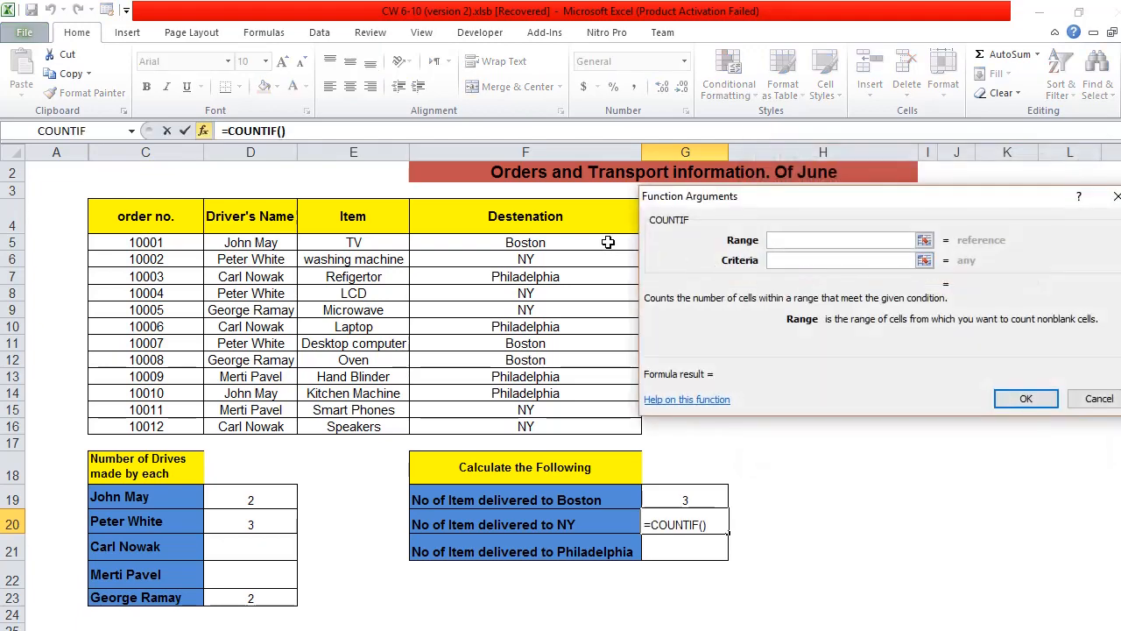
{"action": "left_click", "coordinate": [607, 243]}
{"action": "left_click_drag", "start_coordinate": [607, 243], "coordinate": [588, 422]}
{"action": "left_click", "coordinate": [830, 263]}
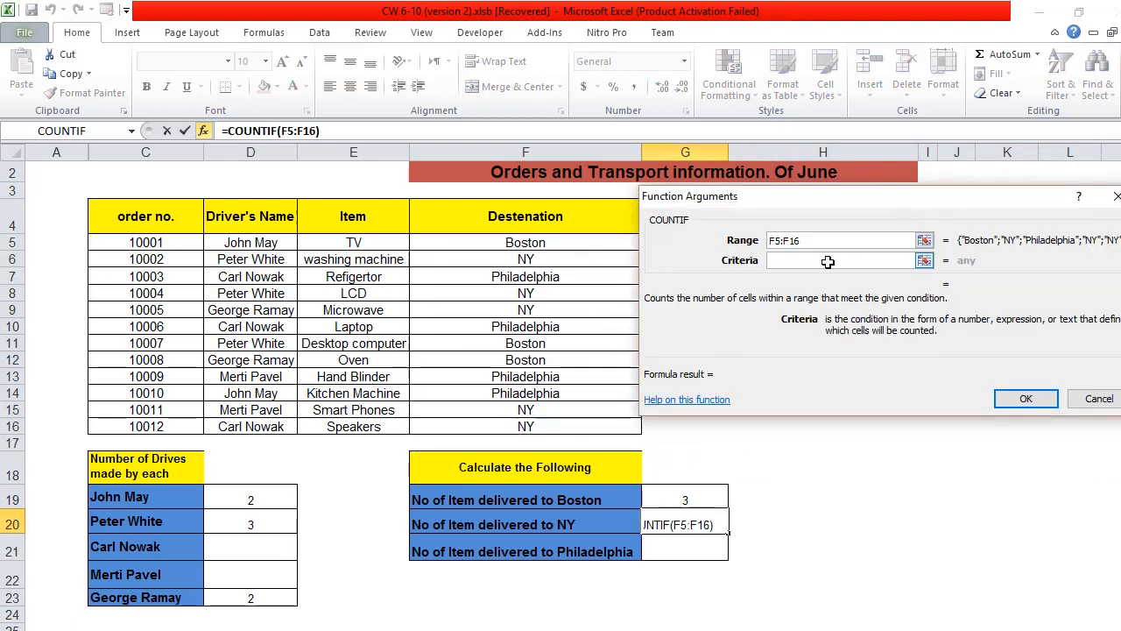
{"action": "left_click", "coordinate": [583, 259]}
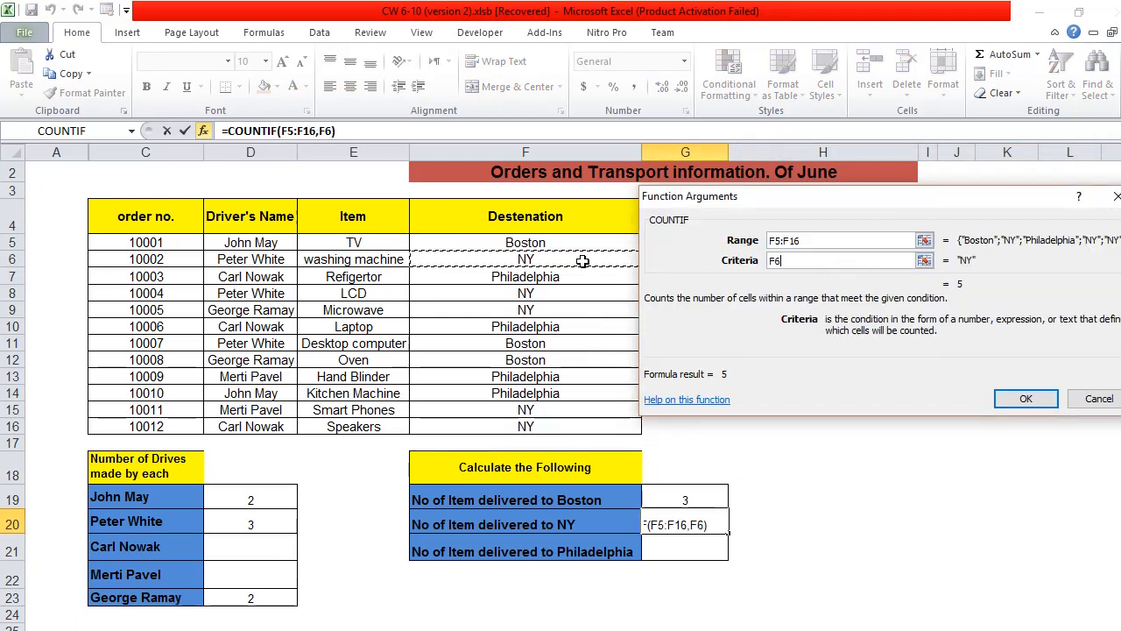
{"action": "left_click", "coordinate": [1023, 401]}
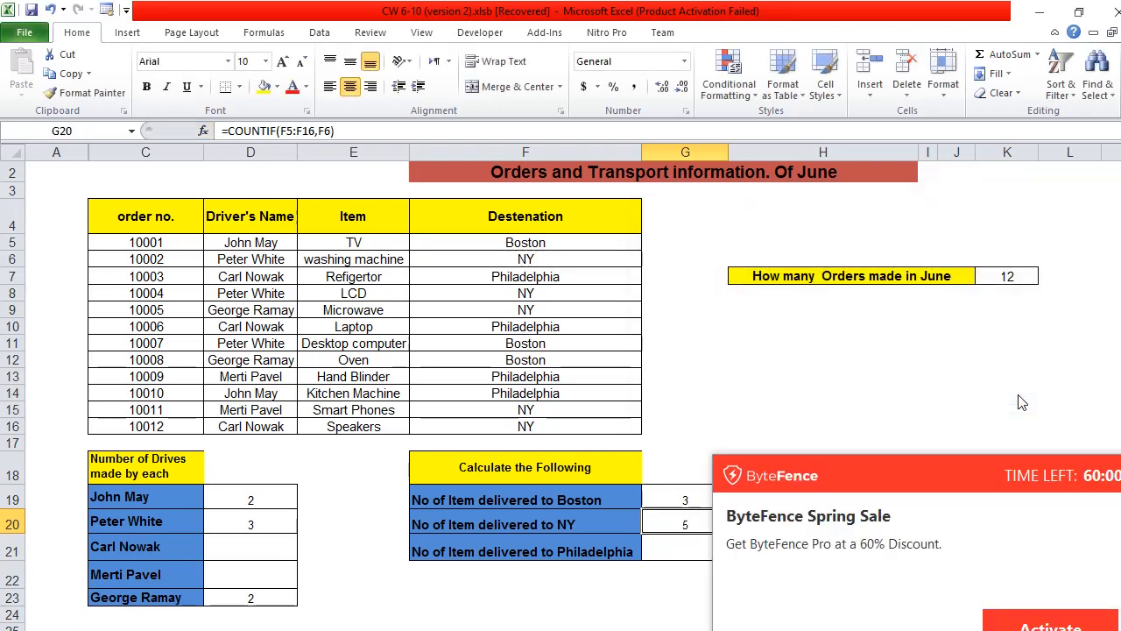
{"action": "left_click", "coordinate": [764, 629]}
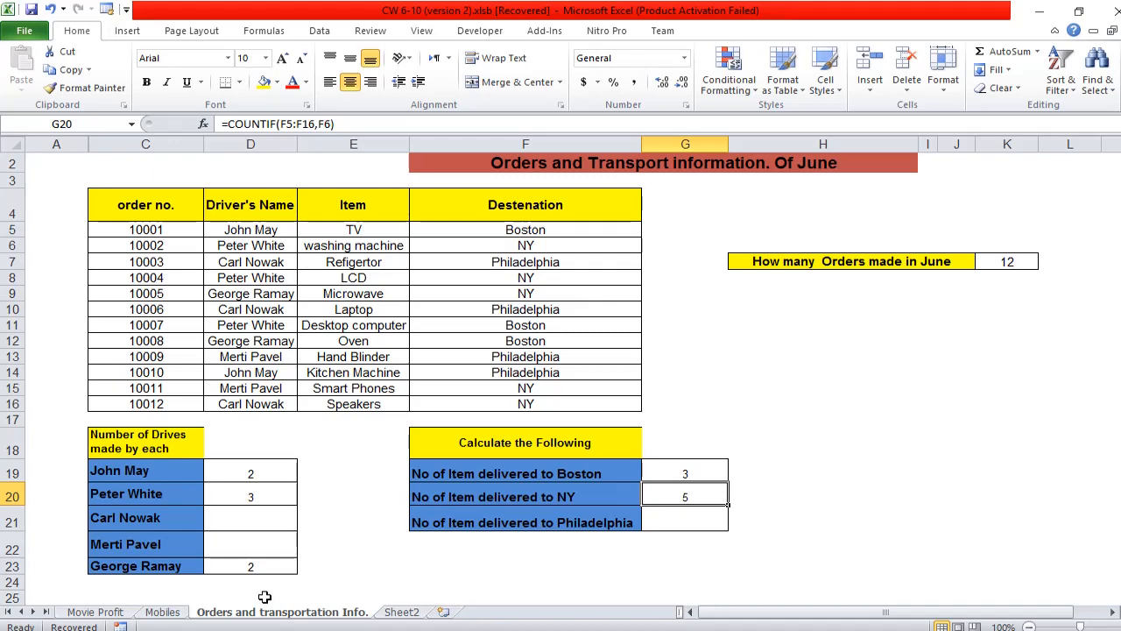
{"action": "left_click", "coordinate": [163, 611]}
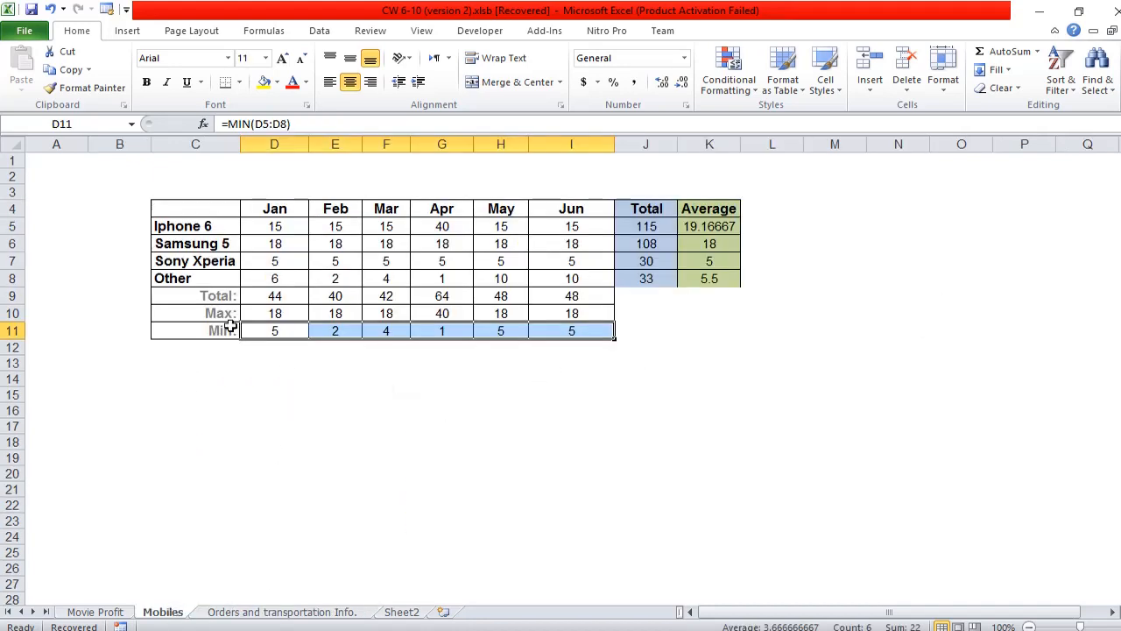
{"action": "left_click", "coordinate": [300, 613]}
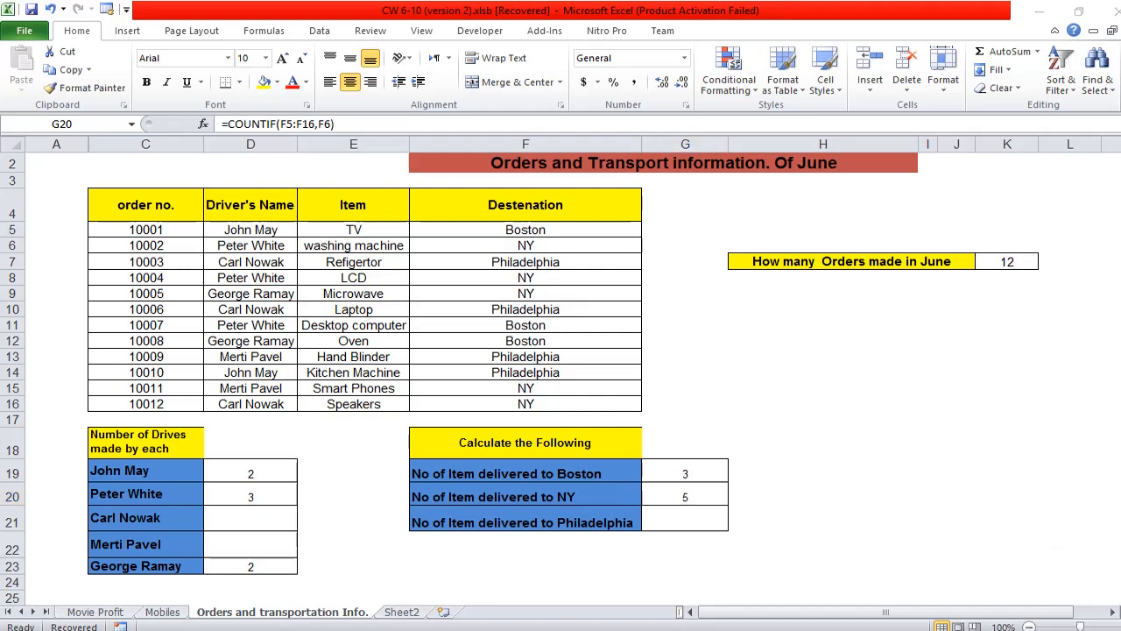
{"action": "left_click", "coordinate": [1056, 517]}
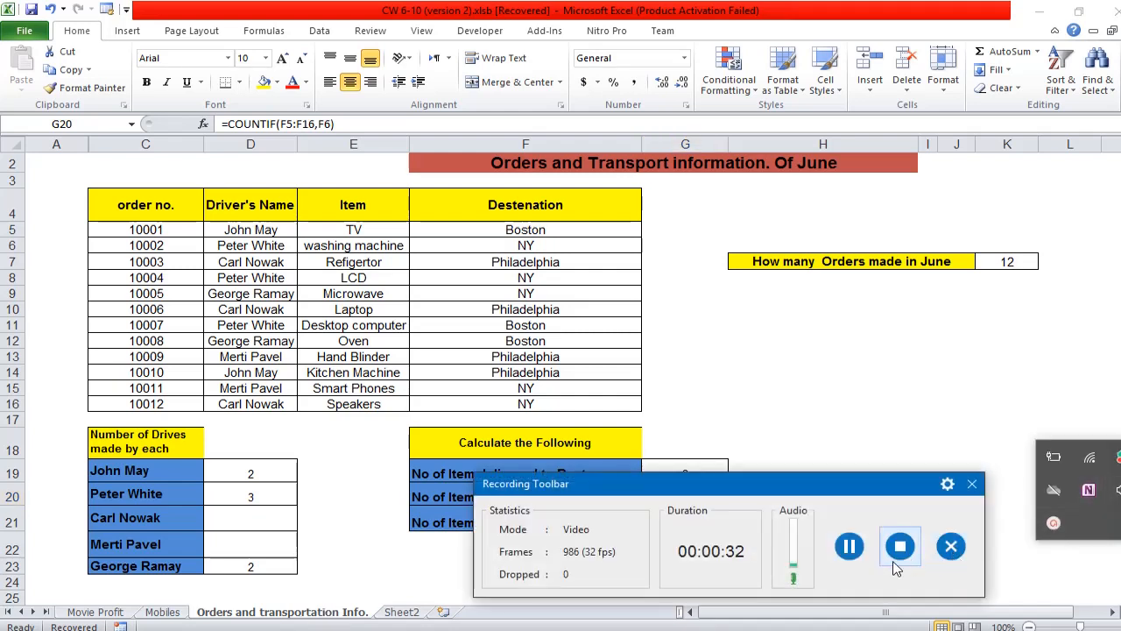